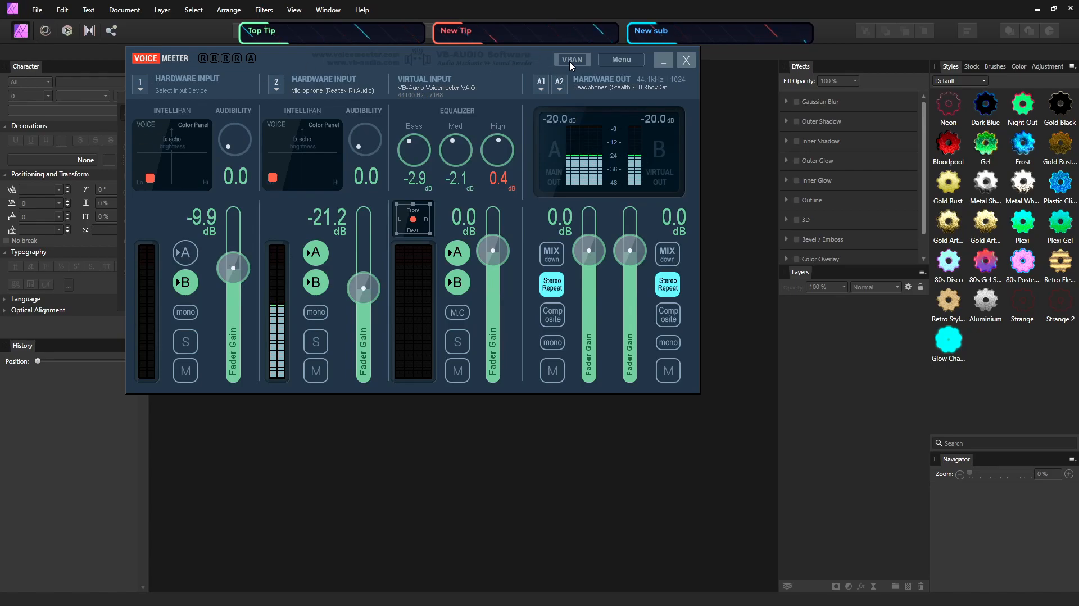
Minimise the open windows and open the Fx.psd file from the desktop
left_click(665, 62)
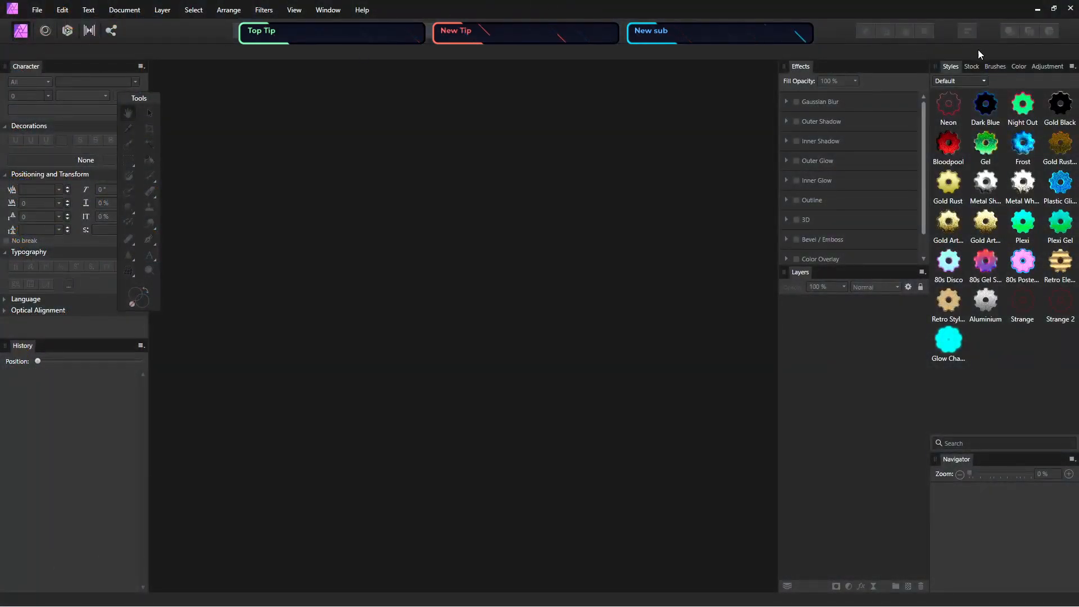
left_click(1037, 9)
double_click(203, 245)
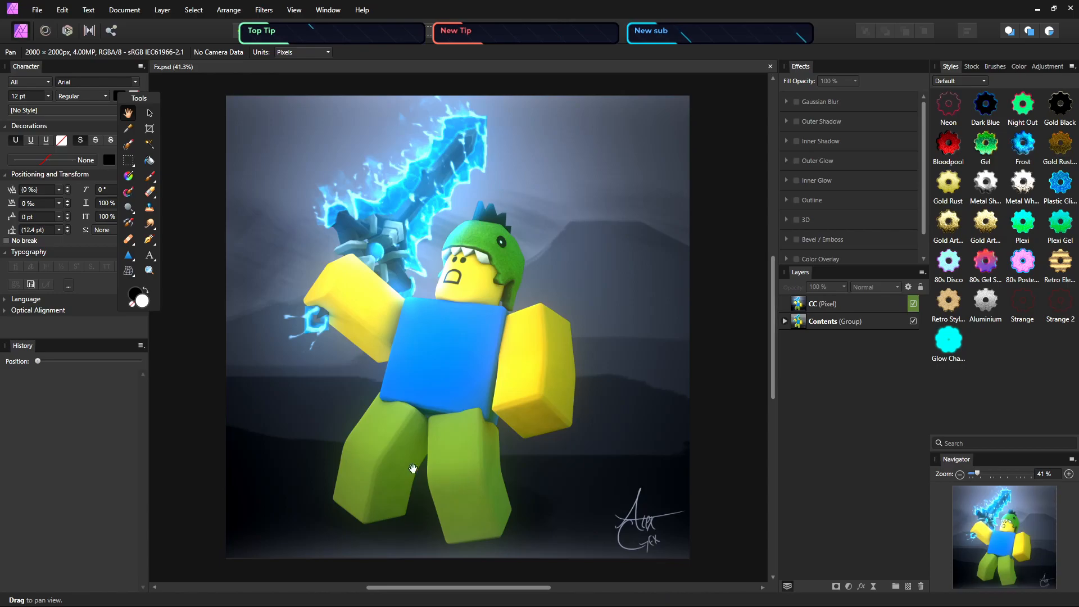
Expand the Contents group and its nested Render + Effect group to show their layers
key("z")
mouse_move(661, 521)
left_mouse_down()
mouse_move(725, 495)
mouse_move(651, 469)
left_mouse_up()
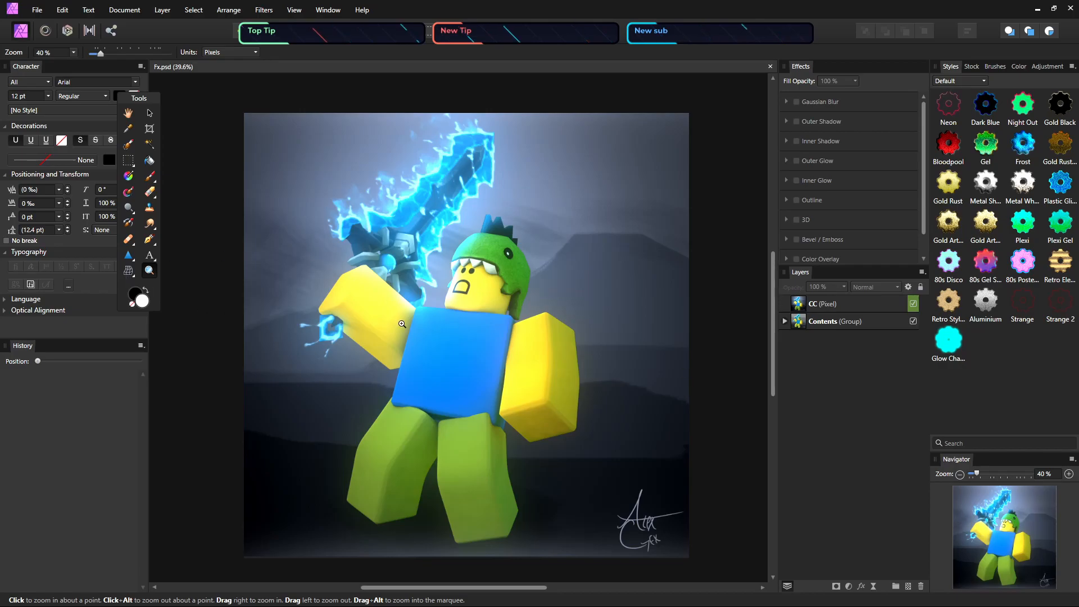
left_click_drag(375, 186, 416, 277)
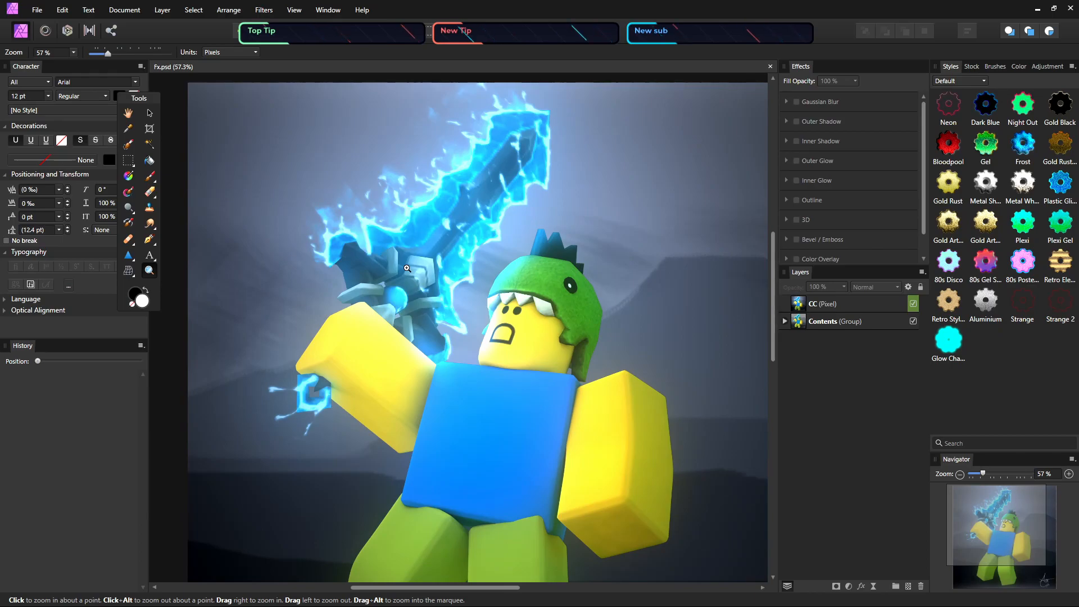
left_click(785, 322)
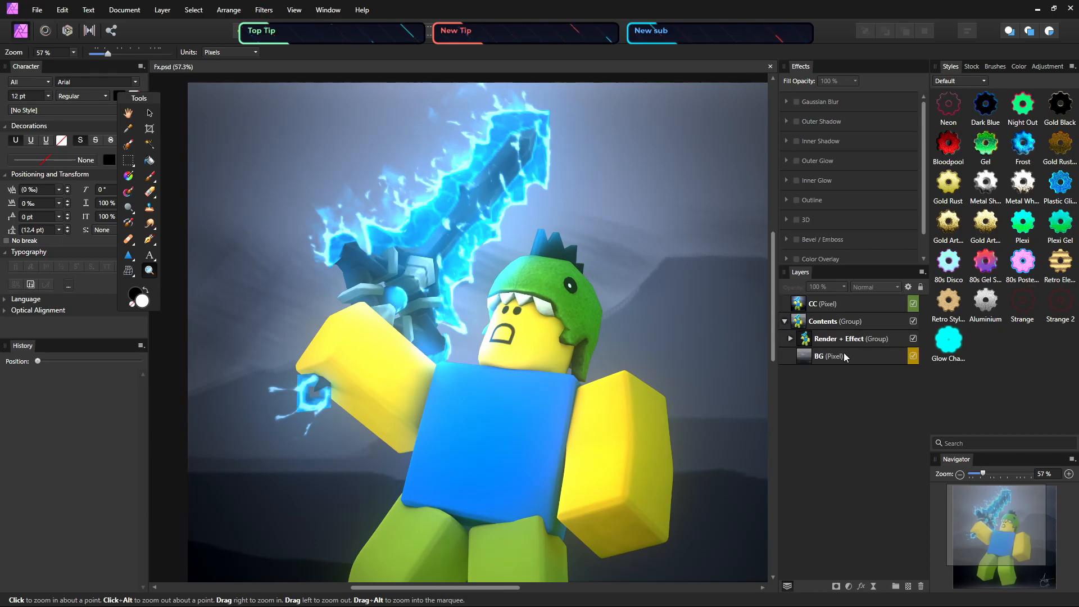
left_click(791, 339)
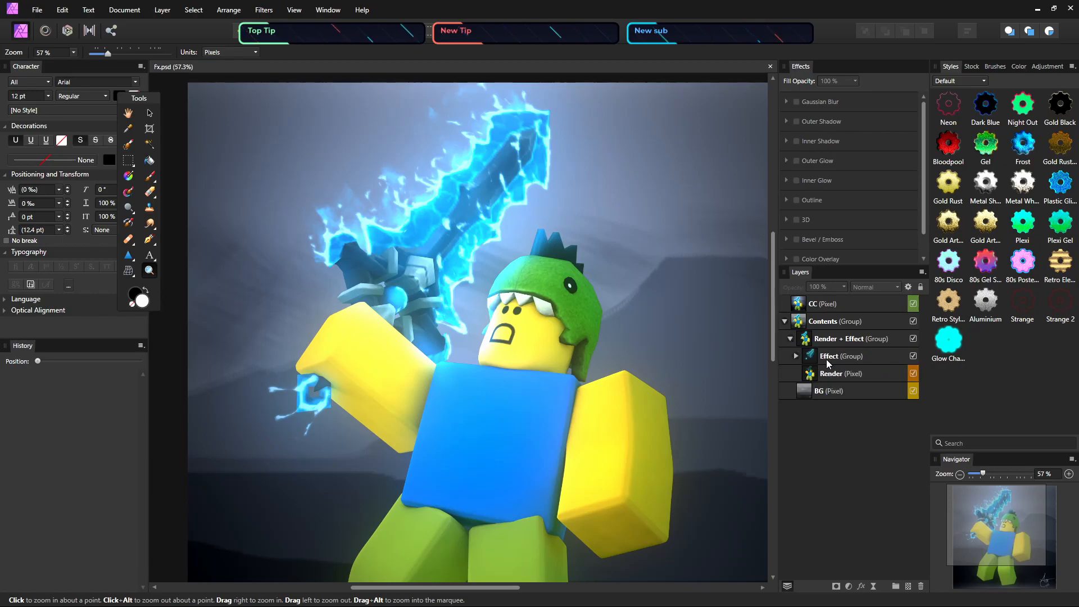
Cut the BG layer and the Effect group out of the document
left_click(871, 395)
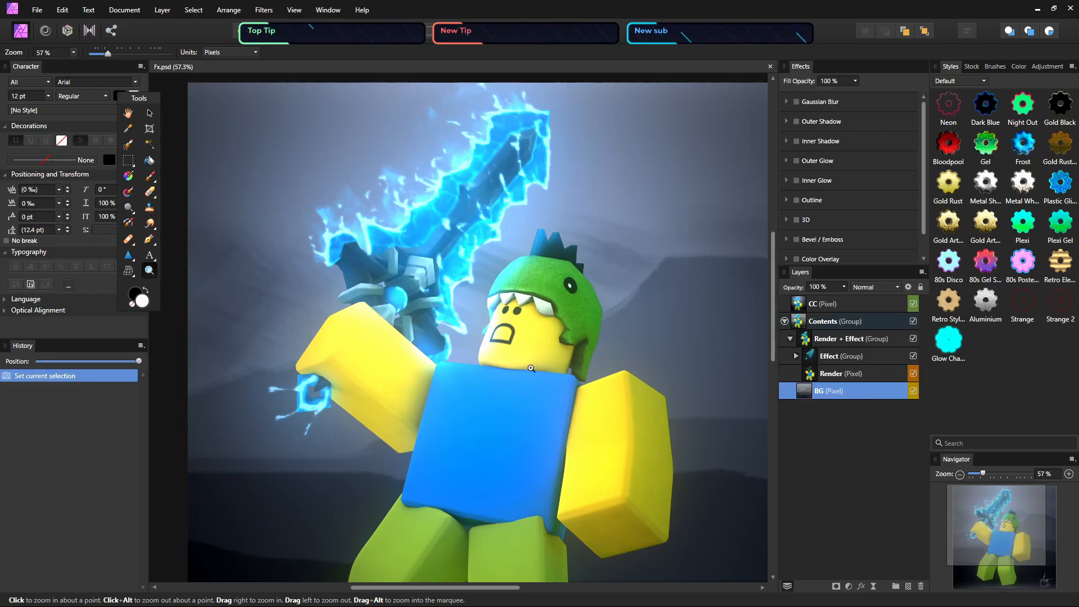
key("ctrl+x")
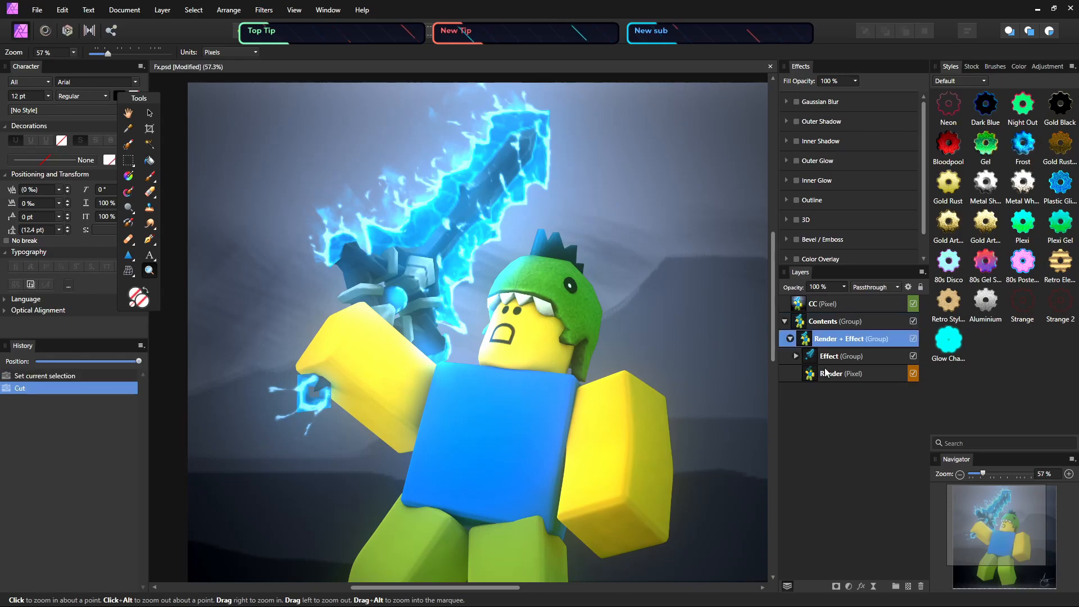
left_click(817, 356)
key("ctrl+x")
left_click(832, 340)
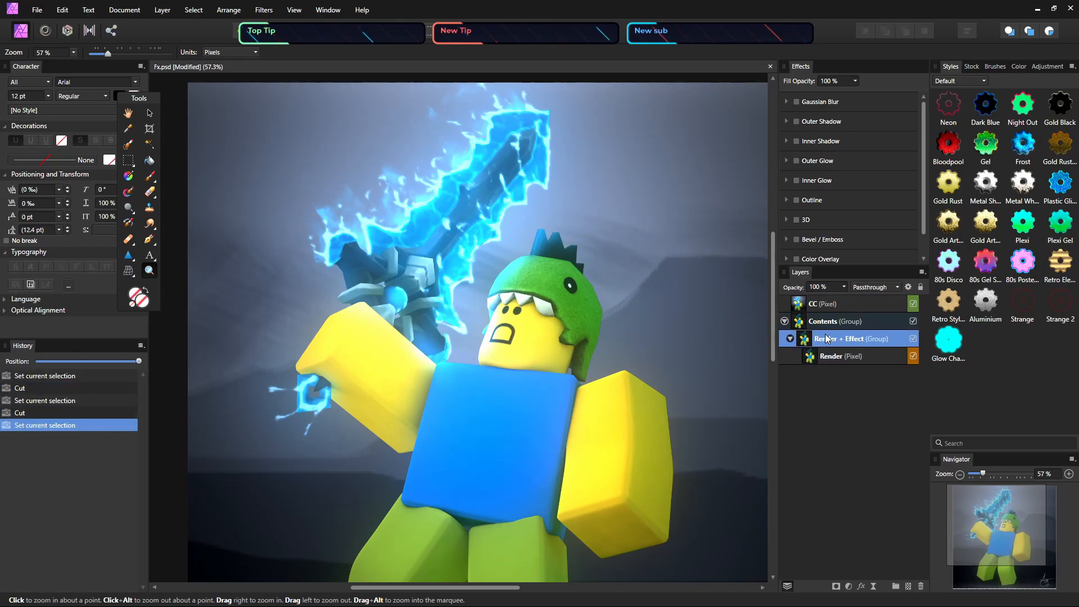
key("ctrl+x")
key("ctrl+z")
key("ctrl+z")
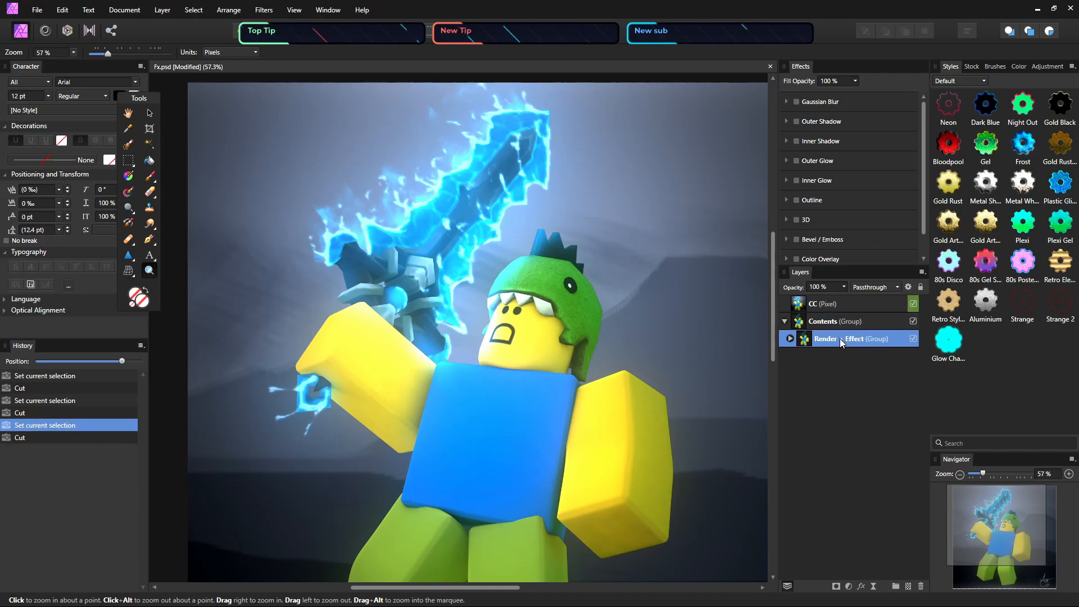
Move the Render layer out of the Contents group to the bottom of the layer stack
left_click(794, 340)
left_click(792, 339)
left_click_drag(845, 360, 843, 377)
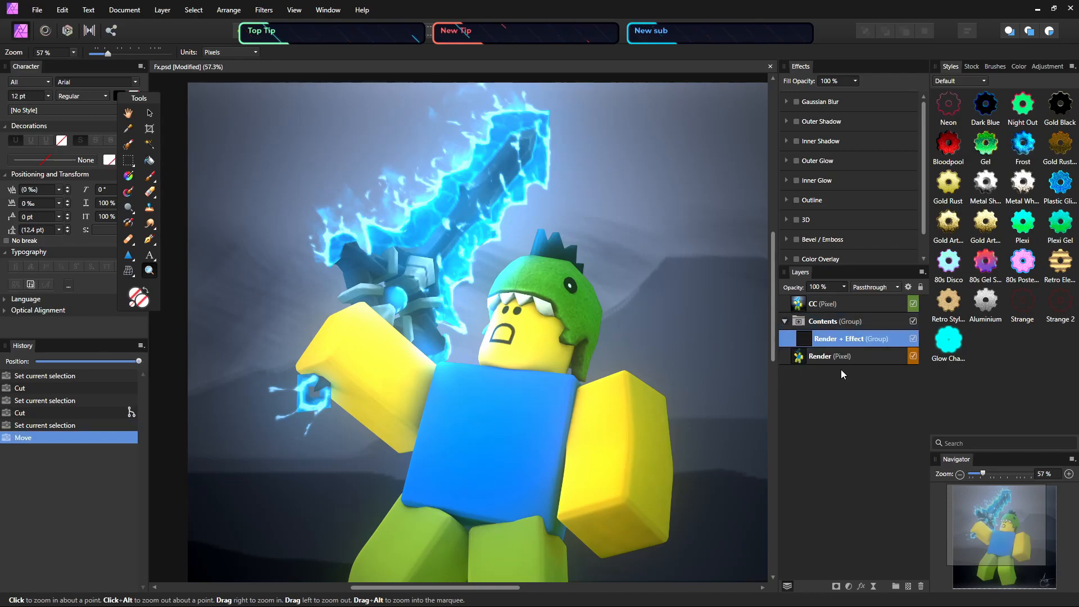
Cut the Contents group and the CC layer, keeping only the Render layer
left_click(846, 326)
key("ctrl+x")
left_click(826, 303)
key("ctrl+x")
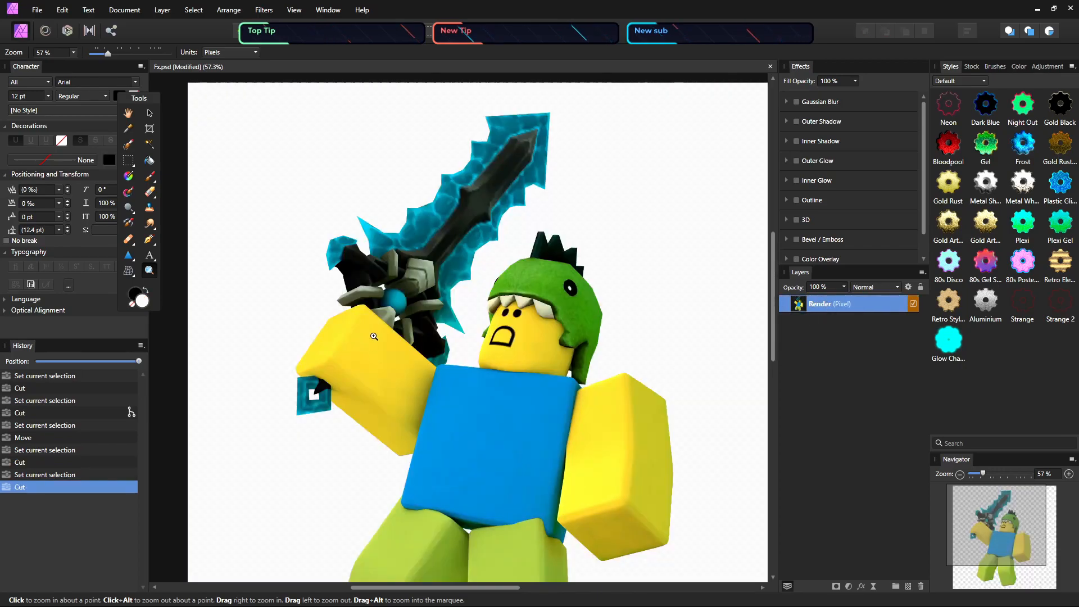
left_click(577, 418, "alt")
left_click_drag(603, 428, 555, 356)
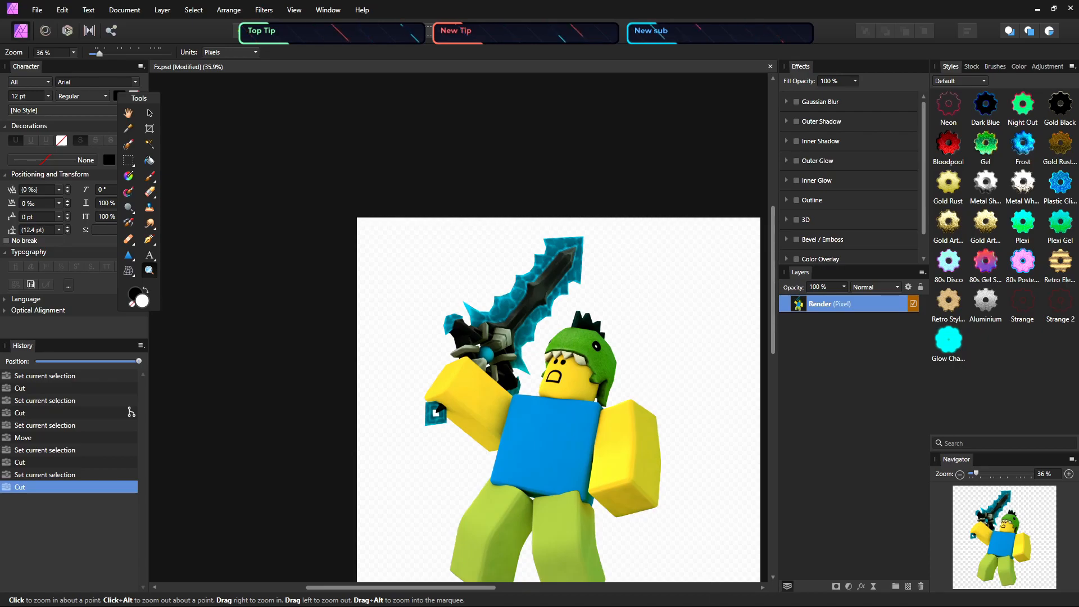
key("h")
left_click_drag(677, 513, 656, 431)
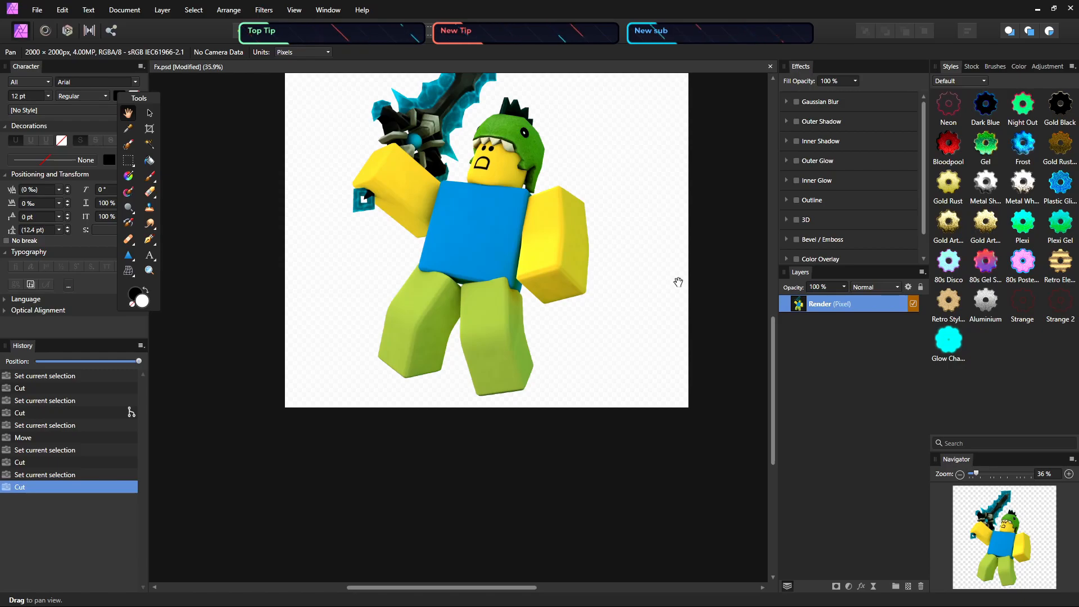
left_click_drag(639, 296, 631, 203)
left_click_drag(612, 138, 685, 373)
left_click_drag(621, 321, 619, 424)
left_click_drag(499, 253, 441, 525)
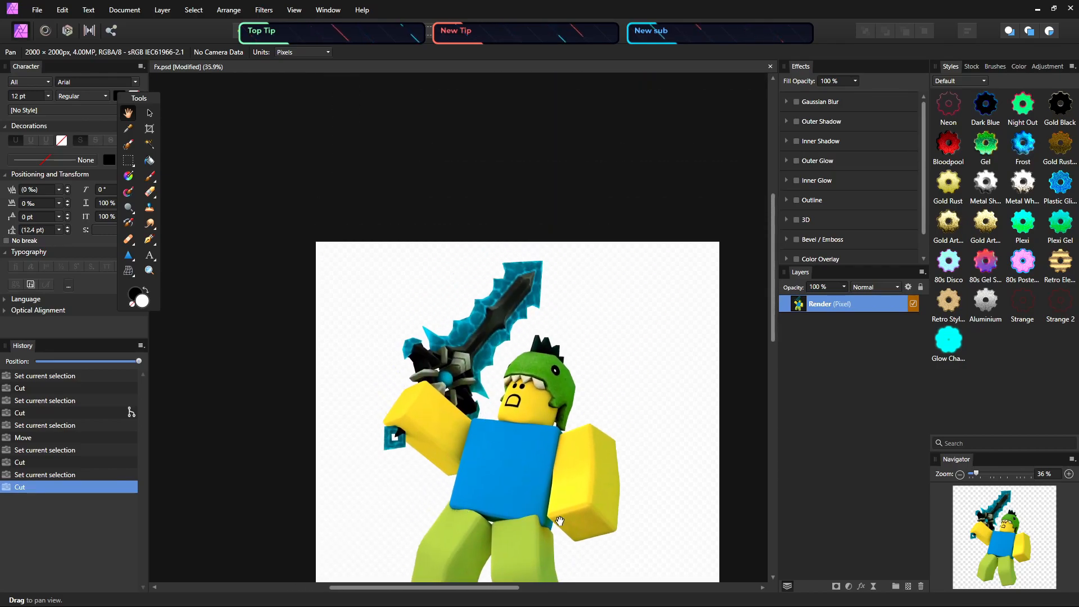
key("z")
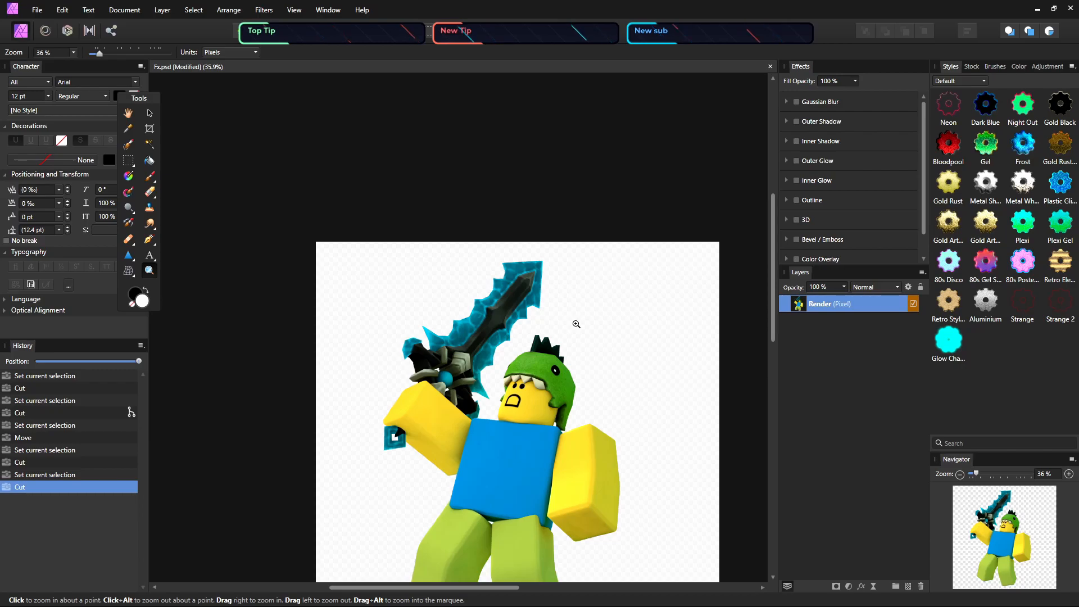
left_click_drag(374, 378, 357, 354)
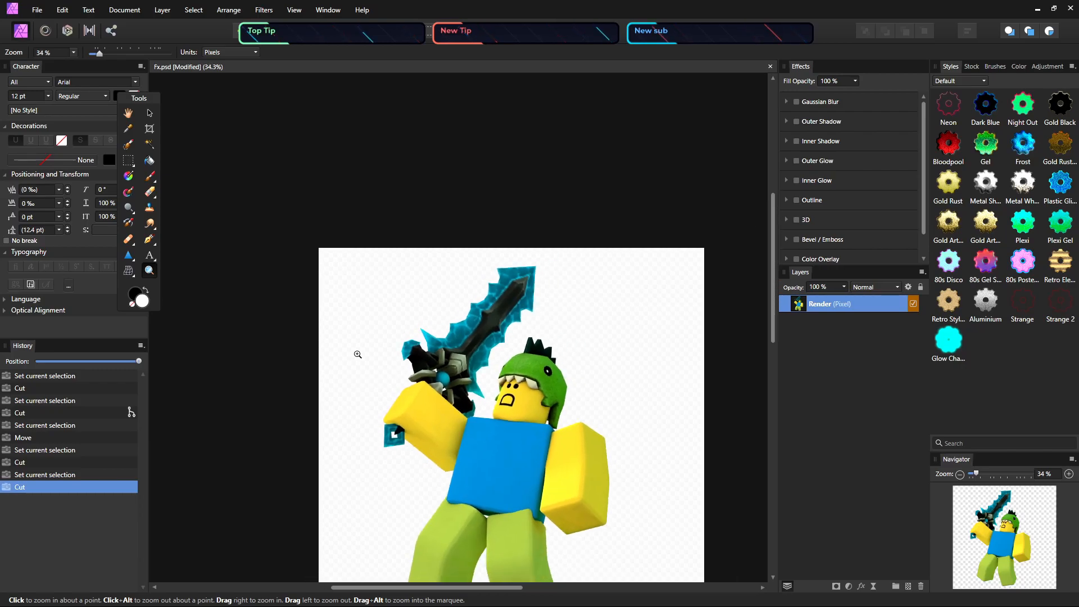
mouse_move(501, 433)
left_mouse_down()
mouse_move(475, 433)
mouse_move(486, 433)
left_mouse_up()
key("h")
left_click_drag(585, 477, 445, 338)
left_click_drag(408, 480, 446, 556)
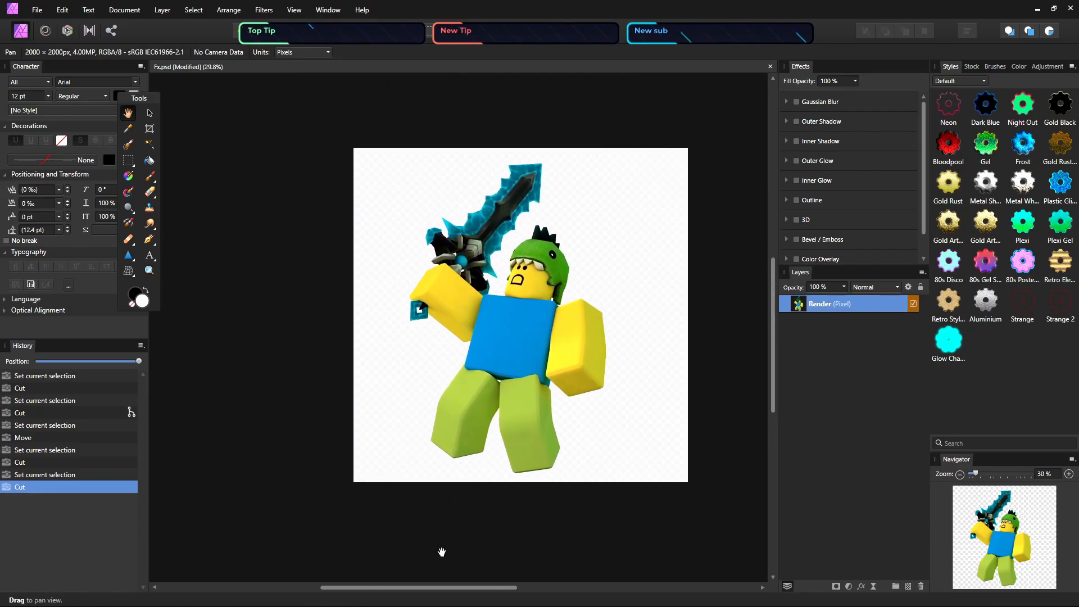
key("z")
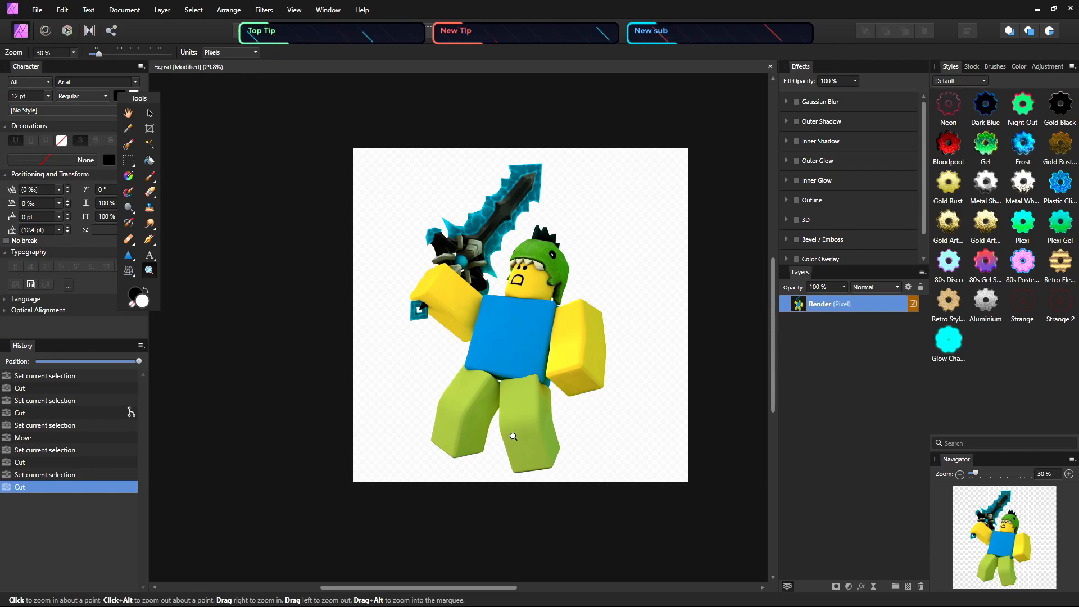
key("q")
key("q")
key("q")
key("q")
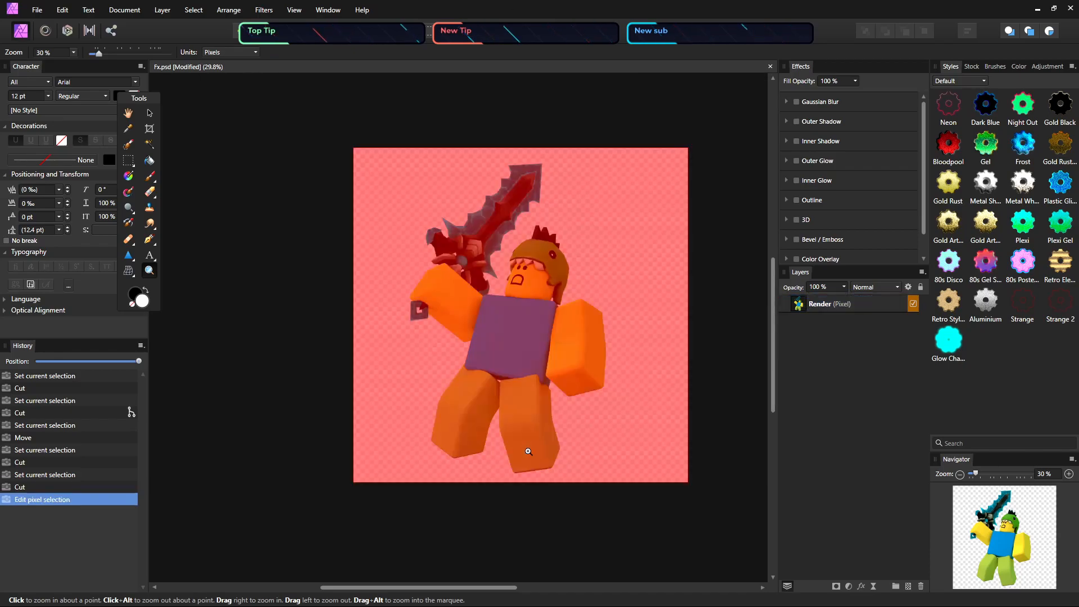
left_click_drag(476, 266, 516, 207)
key("h")
key("z")
left_click_drag(610, 270, 532, 161)
key("h")
mouse_move(544, 253)
left_mouse_down()
mouse_move(534, 189)
mouse_move(546, 200)
mouse_move(540, 266)
left_mouse_up()
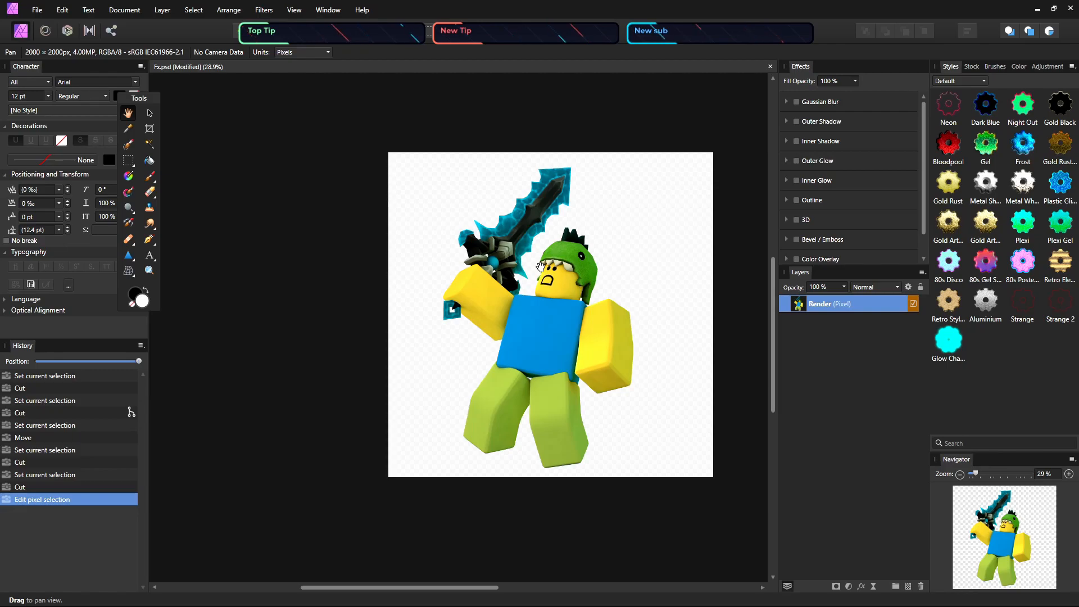
left_click_drag(432, 434, 351, 363)
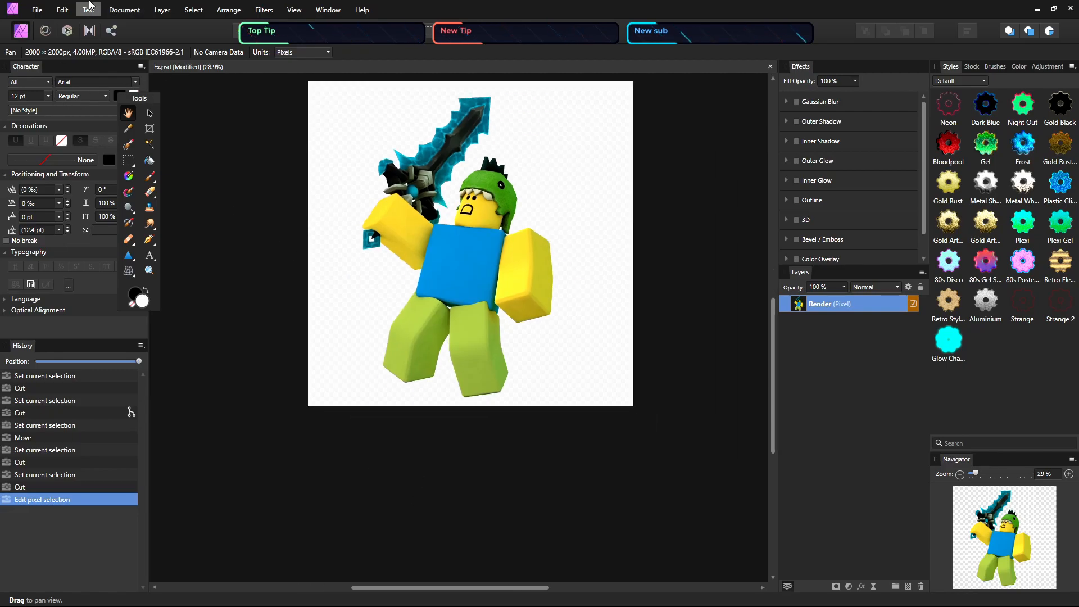
Start placing an image and browse to the Roblox folder inside Pictures
left_click(37, 9)
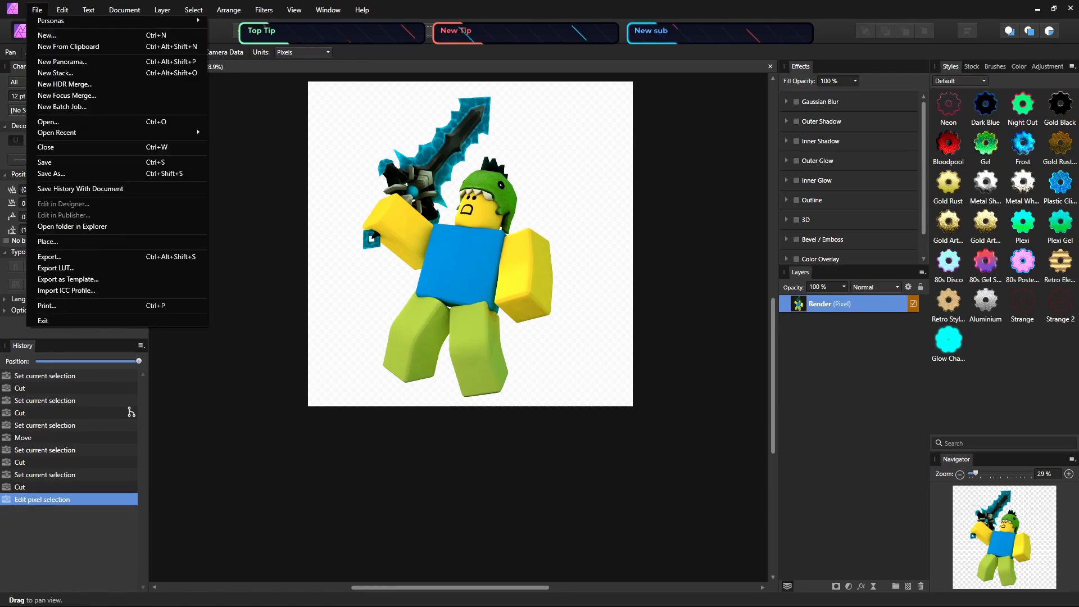
key("Escape")
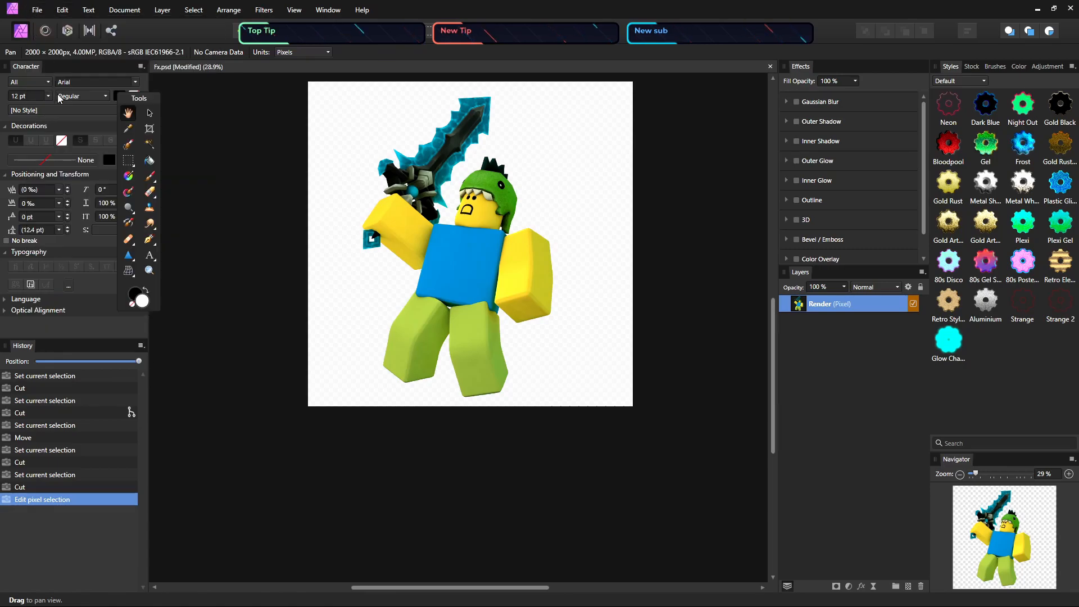
left_click(36, 10)
left_click(51, 241)
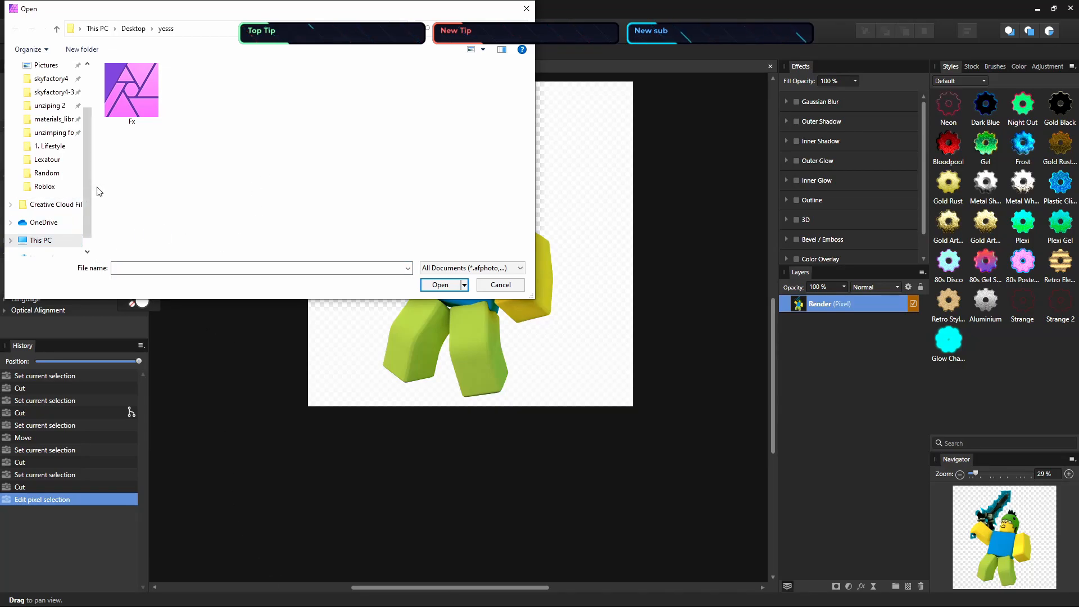
scroll(93, 247, "down", 1)
scroll(89, 209, "up", 2)
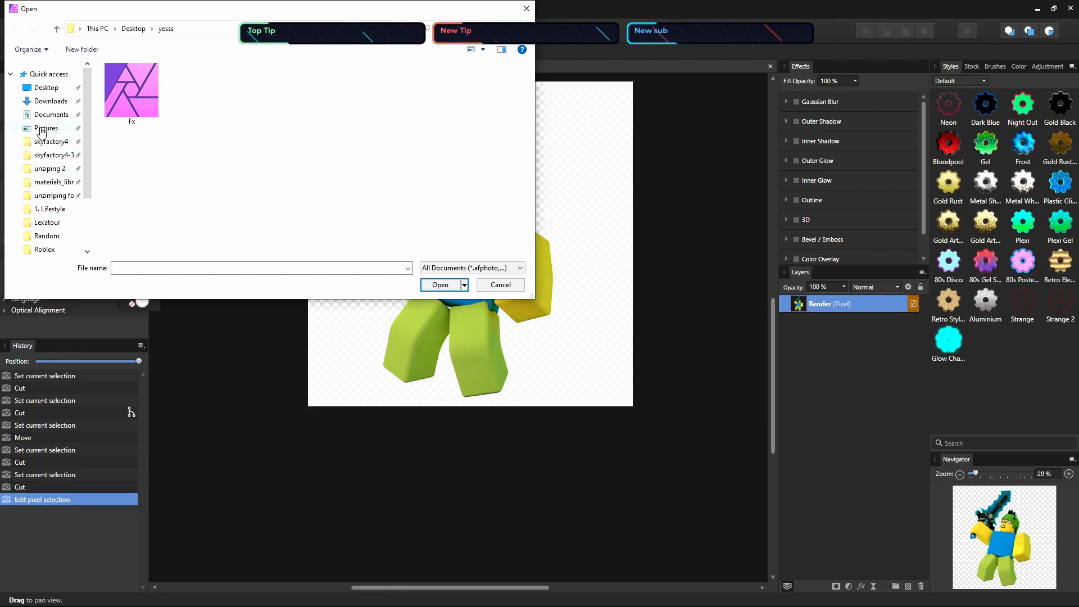
left_click(40, 128)
left_click(438, 112)
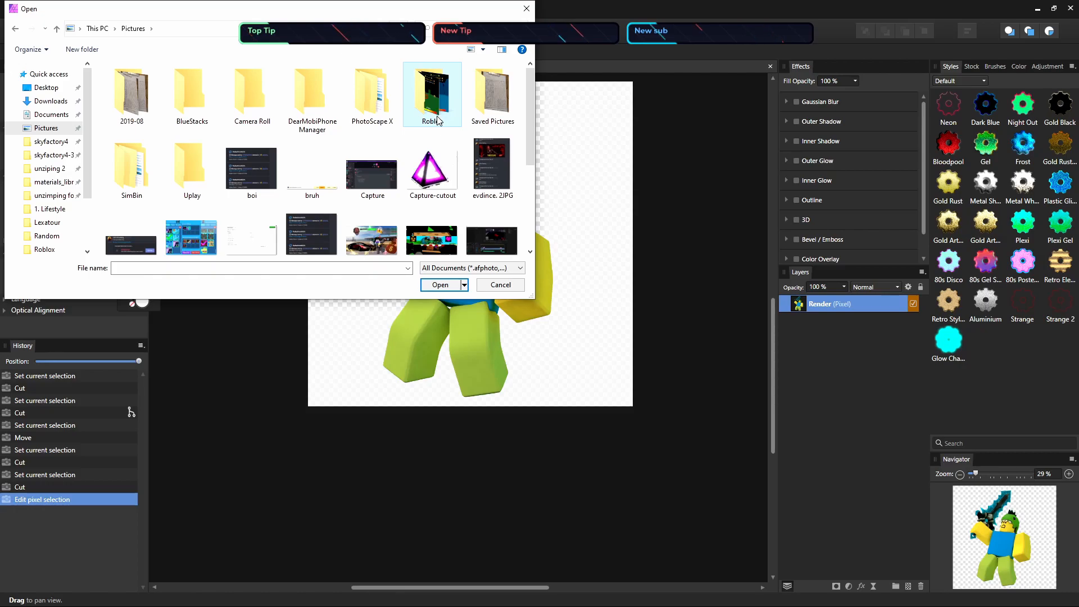
double_click(438, 115)
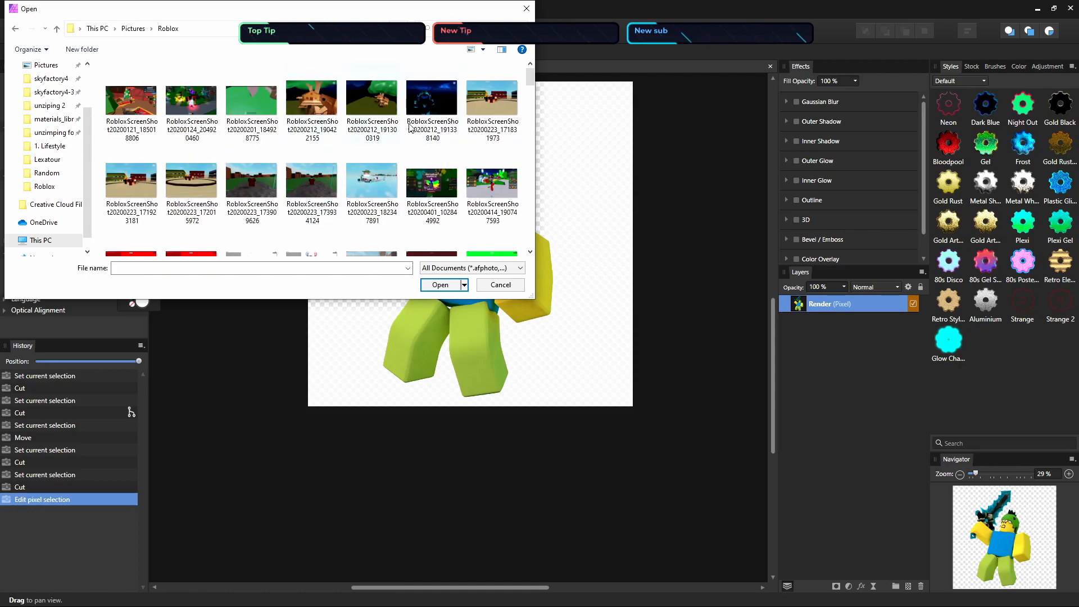
Choose the screenshot RobloxScreenShot20200904_193742245 and place it on the canvas
left_click_drag(530, 79, 528, 256)
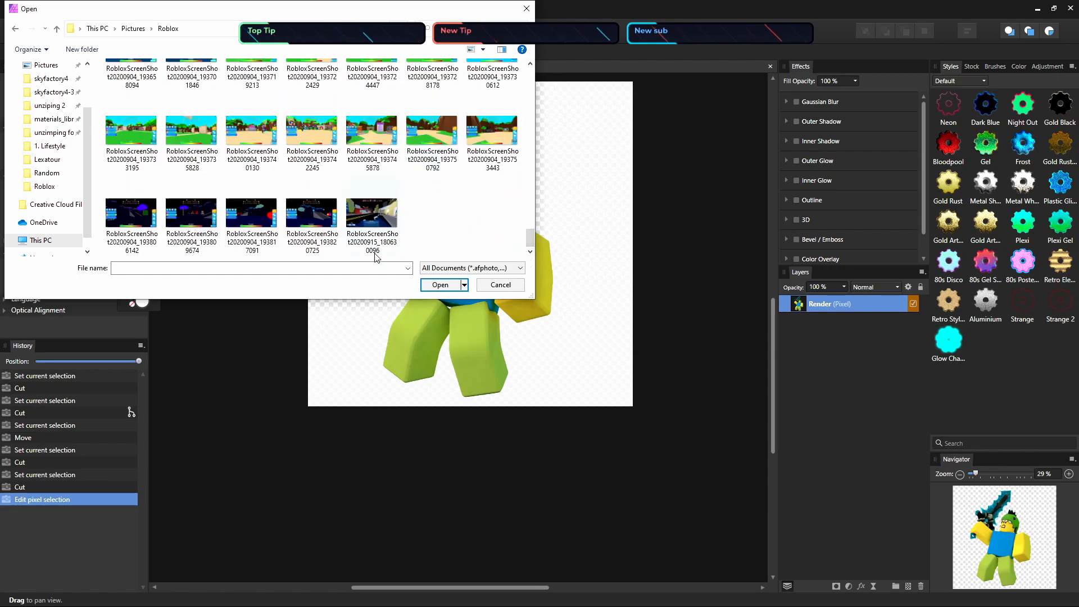
left_click(315, 136)
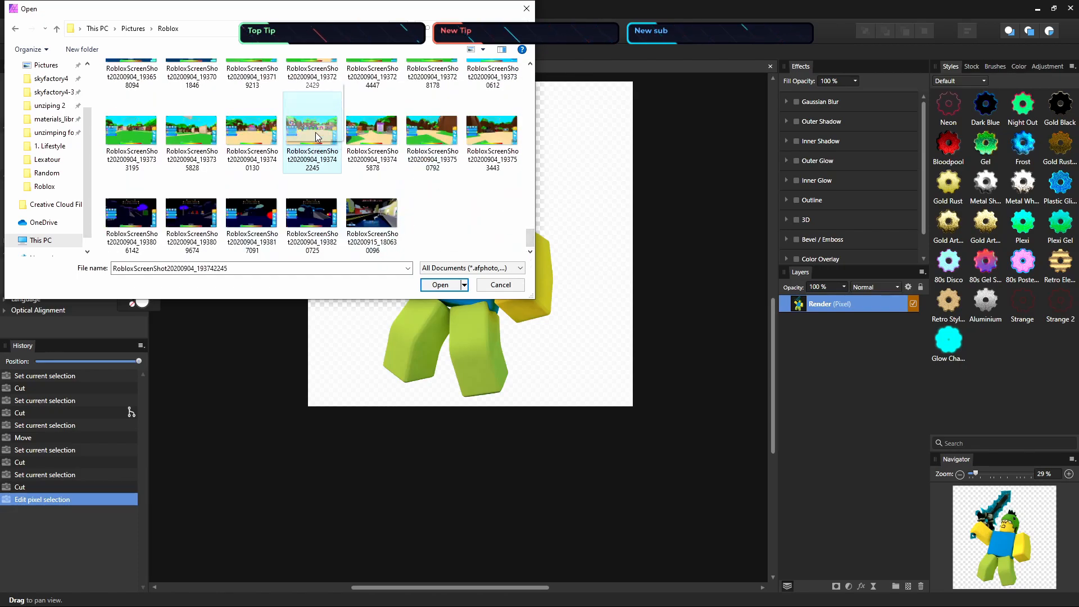
double_click(318, 136)
left_click(456, 216)
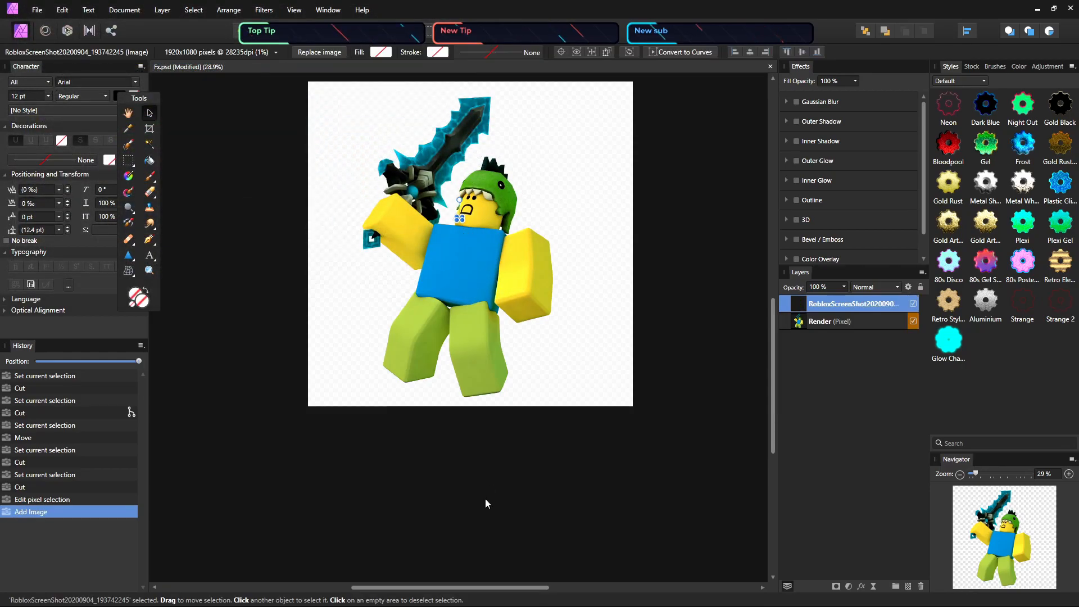
Enlarge the placed screenshot to about 120%, mirrored horizontally, and position it over the character
left_click_drag(466, 230, 708, 484)
left_click_drag(642, 371, 492, 307)
left_click_drag(499, 246, 412, 293)
key("z")
left_click(426, 314)
key("v")
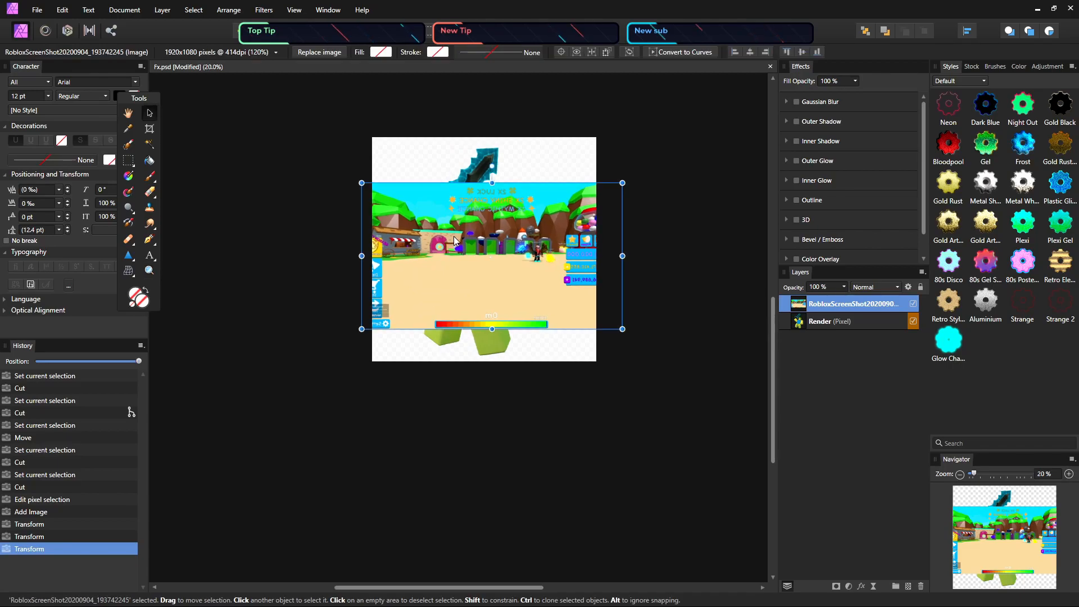
Enlarge the screenshot to about 349% so it covers the whole canvas, and move its layer below the Render layer
left_click_drag(362, 182, 182, 82)
left_click_drag(622, 329, 769, 441)
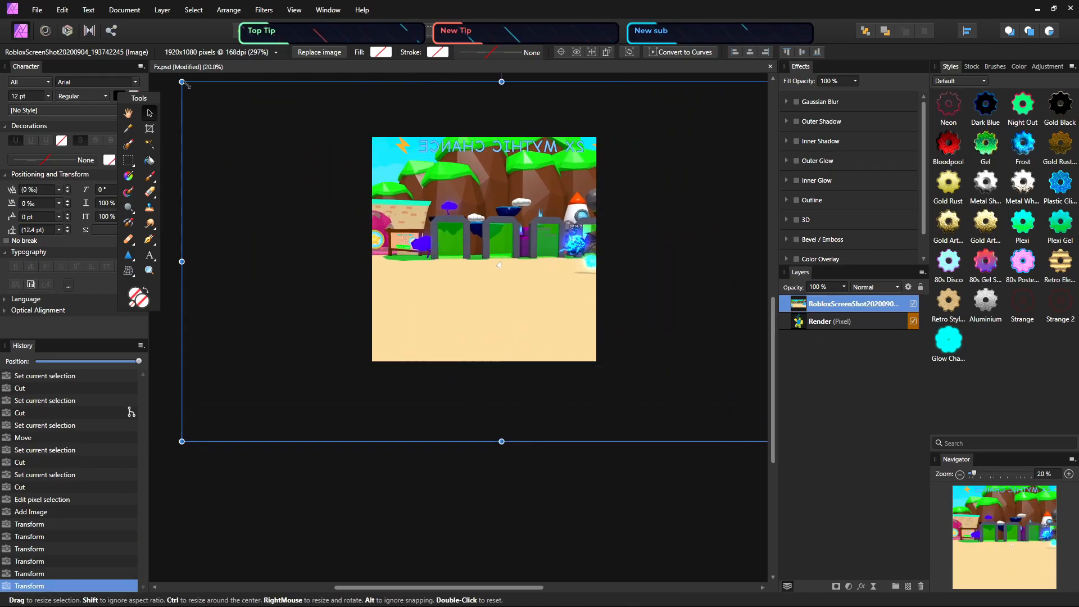
left_click_drag(183, 84, 127, 71)
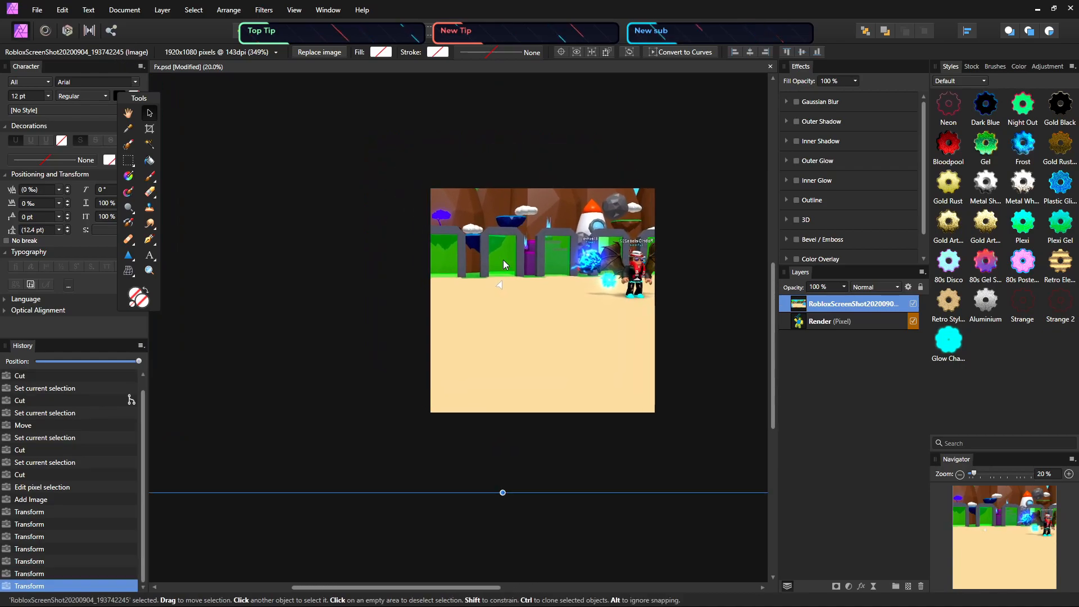
left_click_drag(834, 313, 854, 360)
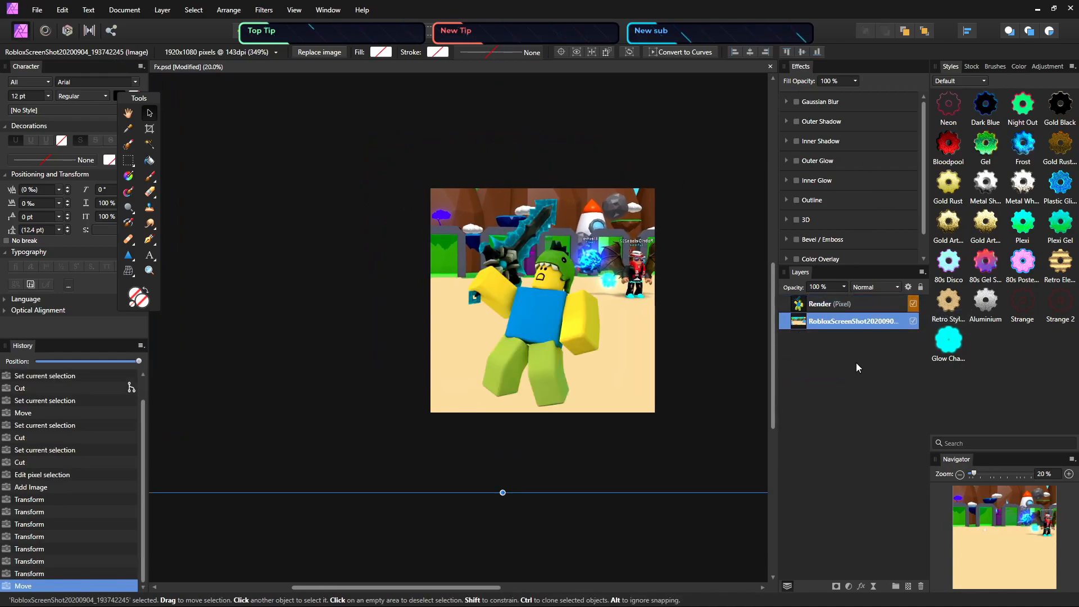
Move the character in the Render layer slightly towards the right side of the canvas and duplicate the layer
left_click(871, 296)
left_click_drag(564, 357, 529, 421)
key("z")
key("ctrl+j")
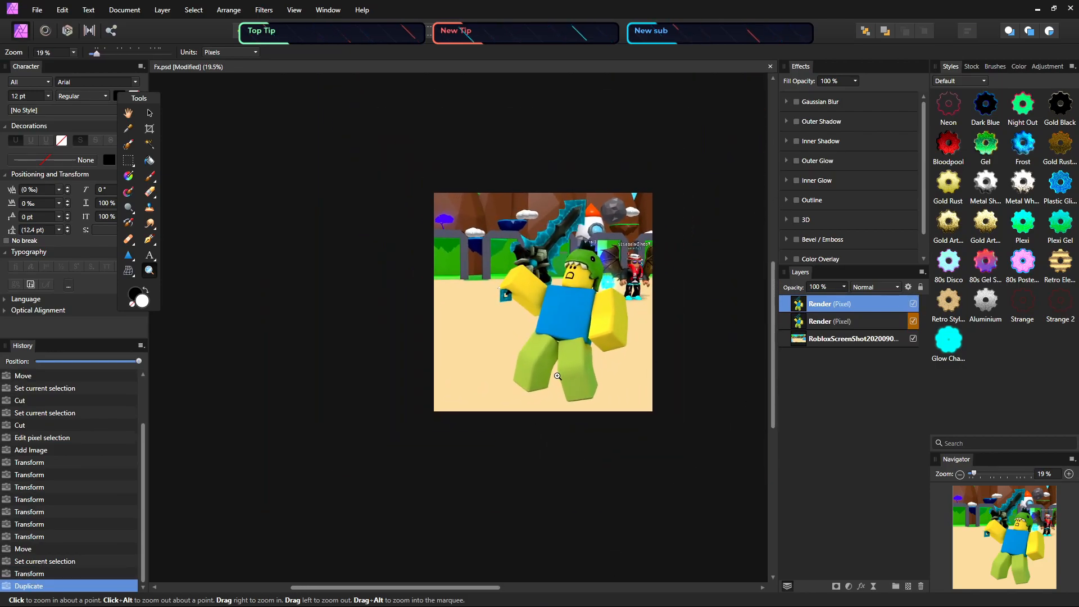
Rotate the duplicated render about a quarter turn clockwise, shrink it slightly and lay it over the lower-right part of the canvas
key("v")
mouse_move(554, 300)
left_mouse_down()
mouse_move(537, 304)
mouse_move(546, 363)
mouse_move(558, 296)
left_mouse_up()
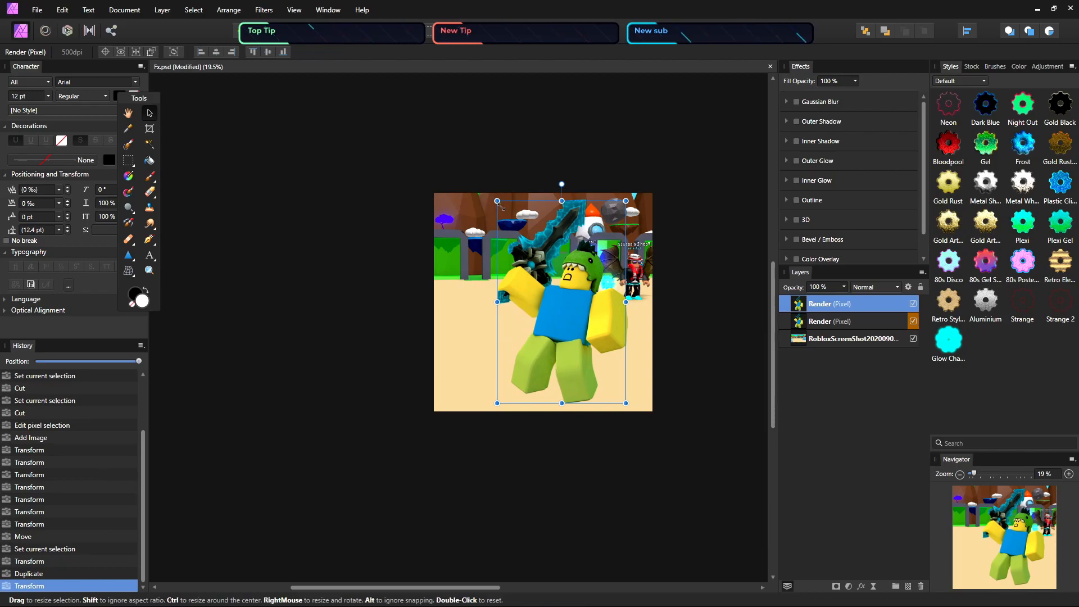
left_click_drag(498, 201, 678, 333)
left_click_drag(546, 339, 599, 415)
mouse_move(598, 359)
left_mouse_down()
mouse_move(599, 336)
mouse_move(595, 351)
mouse_move(589, 333)
mouse_move(565, 341)
mouse_move(599, 350)
left_mouse_up()
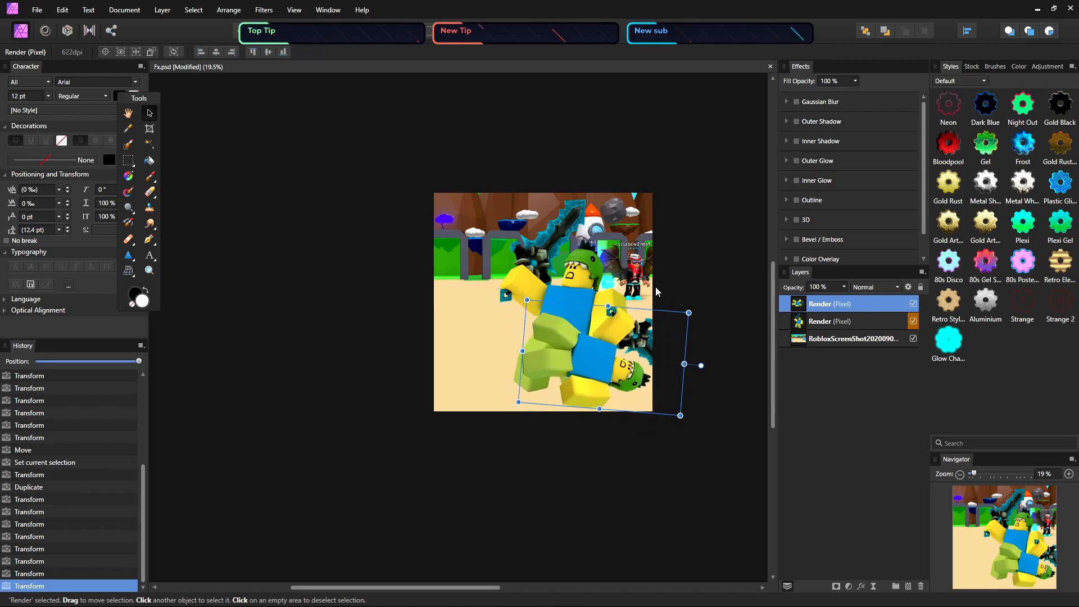
Mesh-warp the duplicated render, pulling its upper-right corner up, its lower-right corner outward and its left corners slightly inward
left_click(134, 270)
left_click_drag(681, 416, 691, 405)
left_click_drag(689, 313, 650, 207)
left_click_drag(691, 404, 731, 380)
left_click_drag(518, 402, 547, 405)
left_click_drag(527, 302, 542, 318)
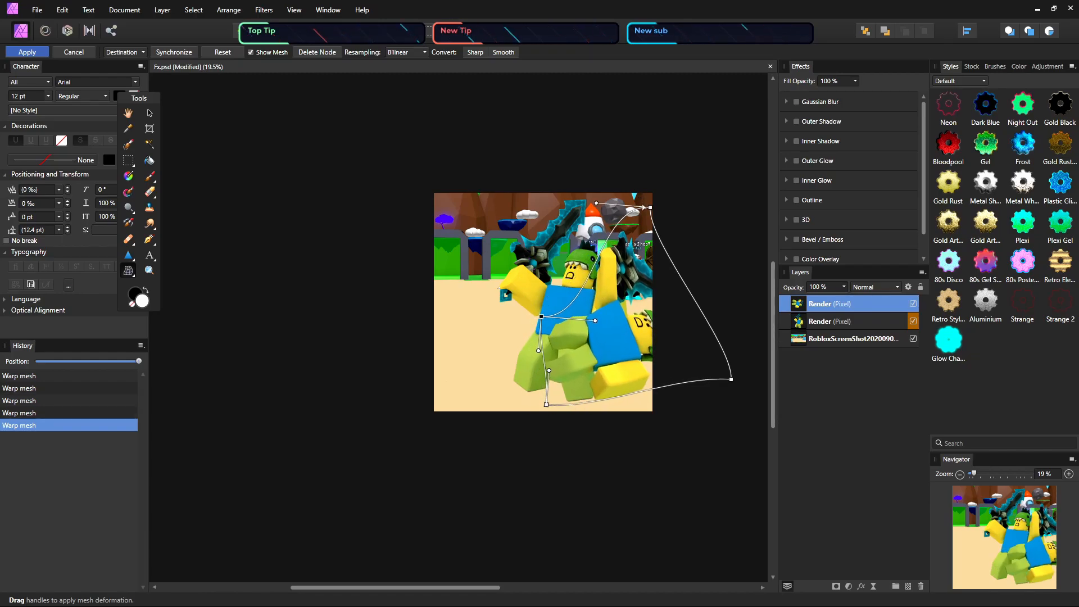
Stretch the mesh warp's right corners further up and down, shift its left corners rightward, and commit the warp
left_click_drag(733, 378, 737, 428)
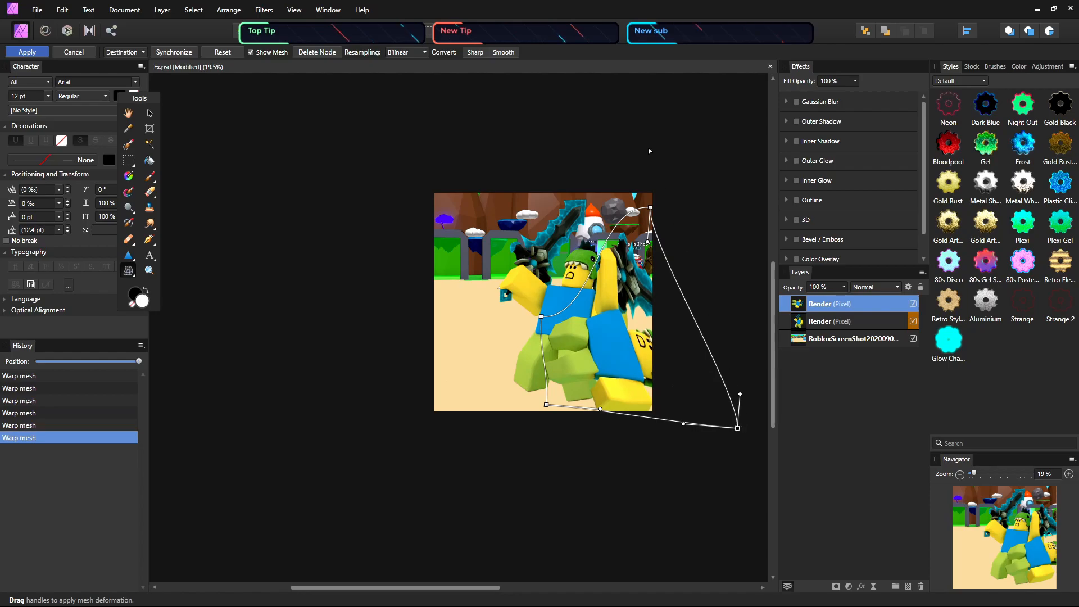
left_click_drag(650, 208, 657, 141)
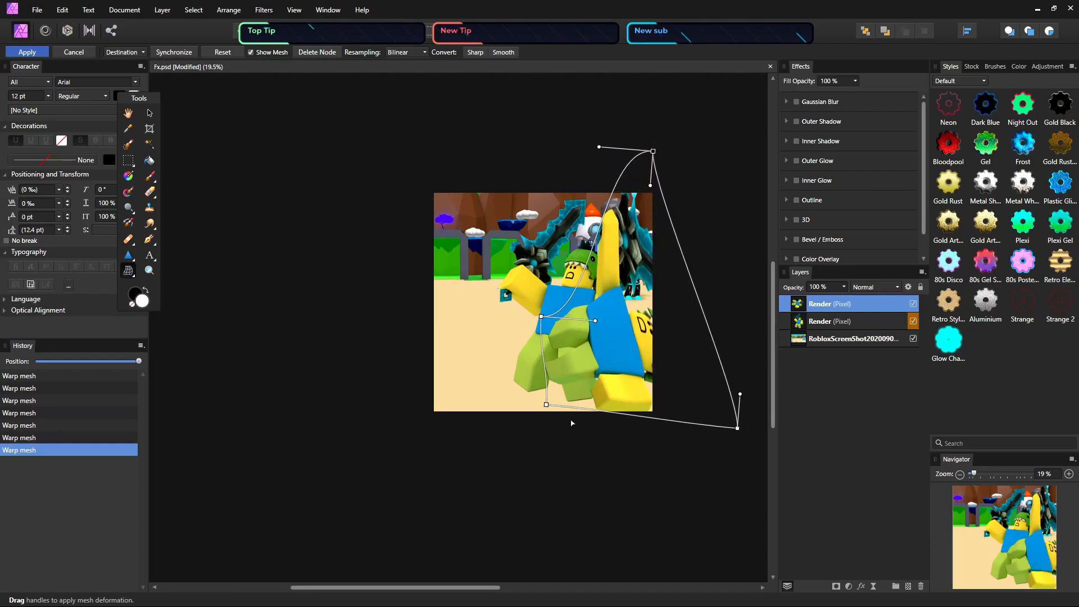
left_click_drag(548, 409, 581, 407)
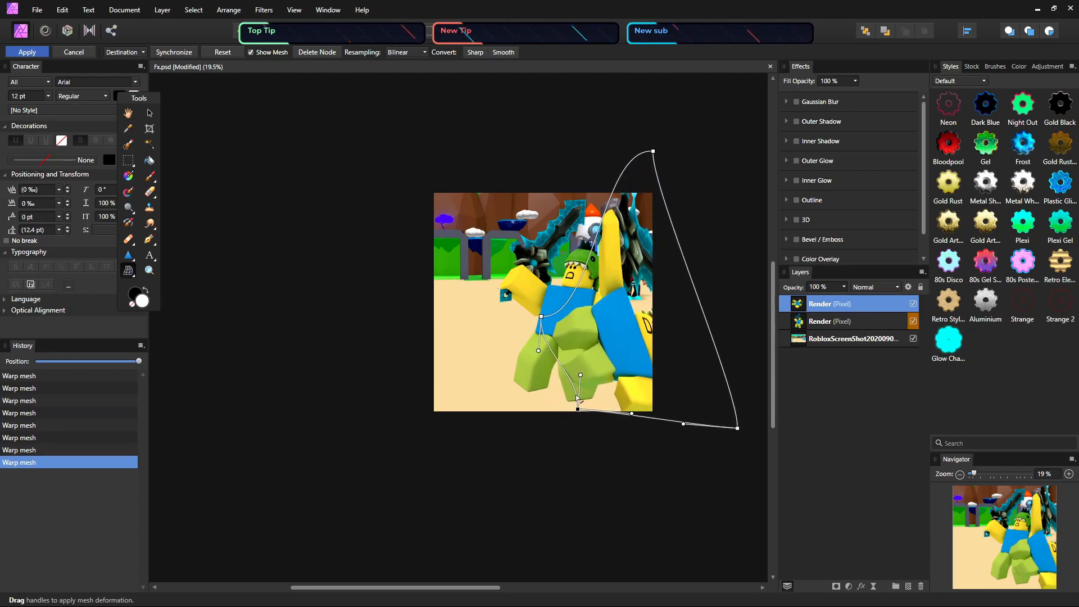
left_click_drag(541, 316, 576, 280)
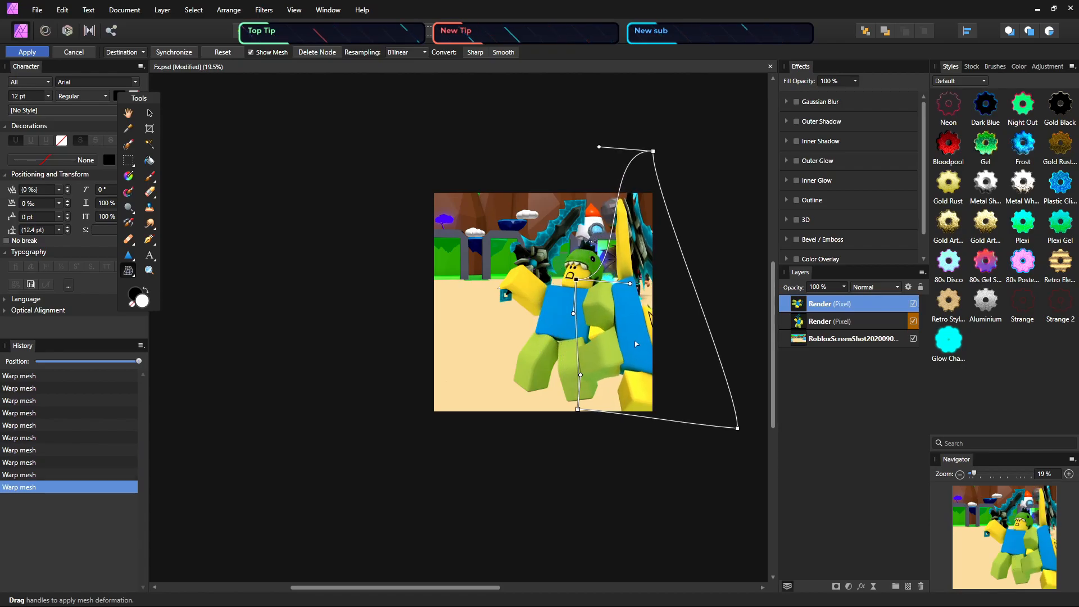
key("h")
left_click_drag(626, 335, 512, 337)
key("v")
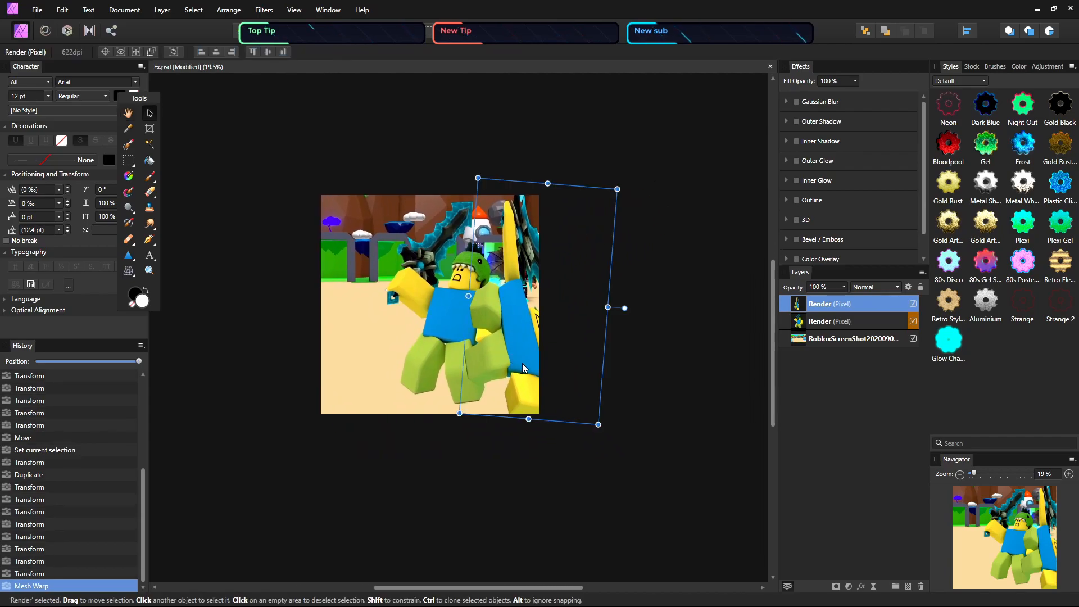
Move the warped copy to the lower-right canvas corner and flatten it along the ground with a single-plane perspective distortion
left_click_drag(548, 399, 539, 390)
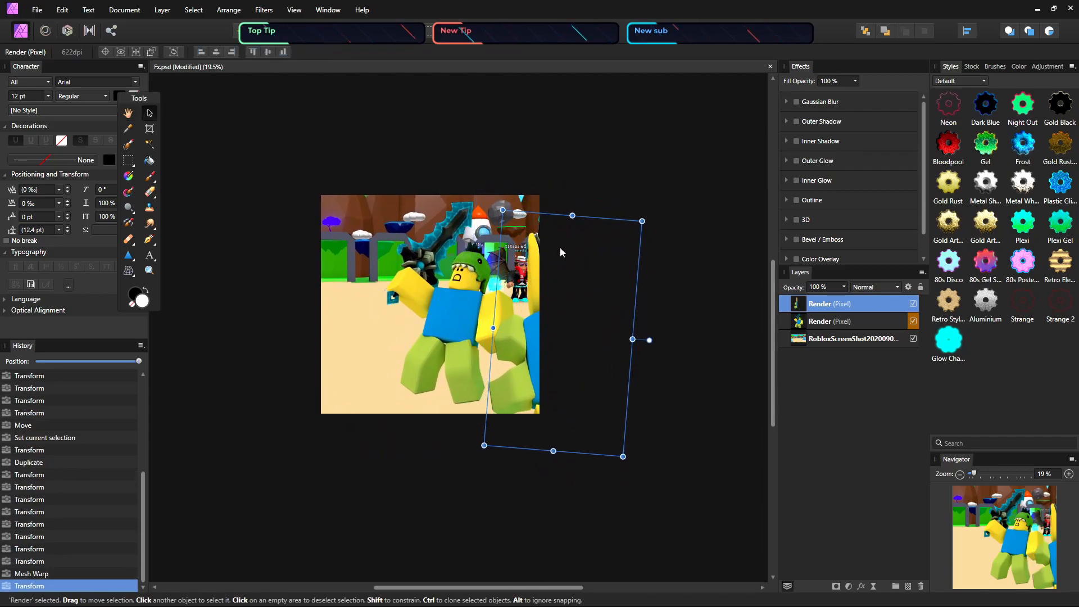
left_click_drag(572, 279, 576, 282)
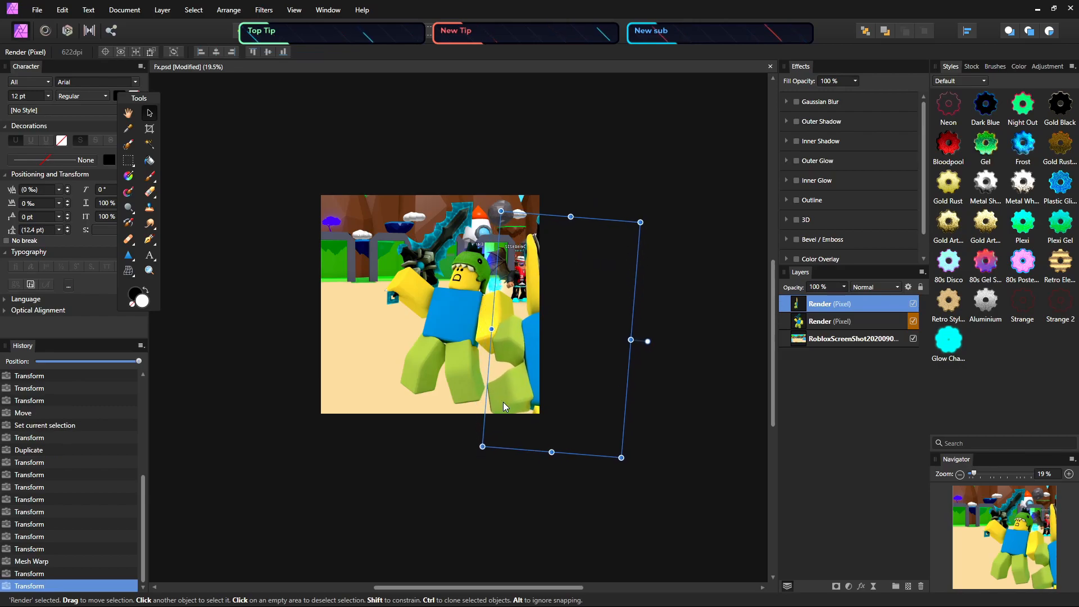
left_click(129, 272)
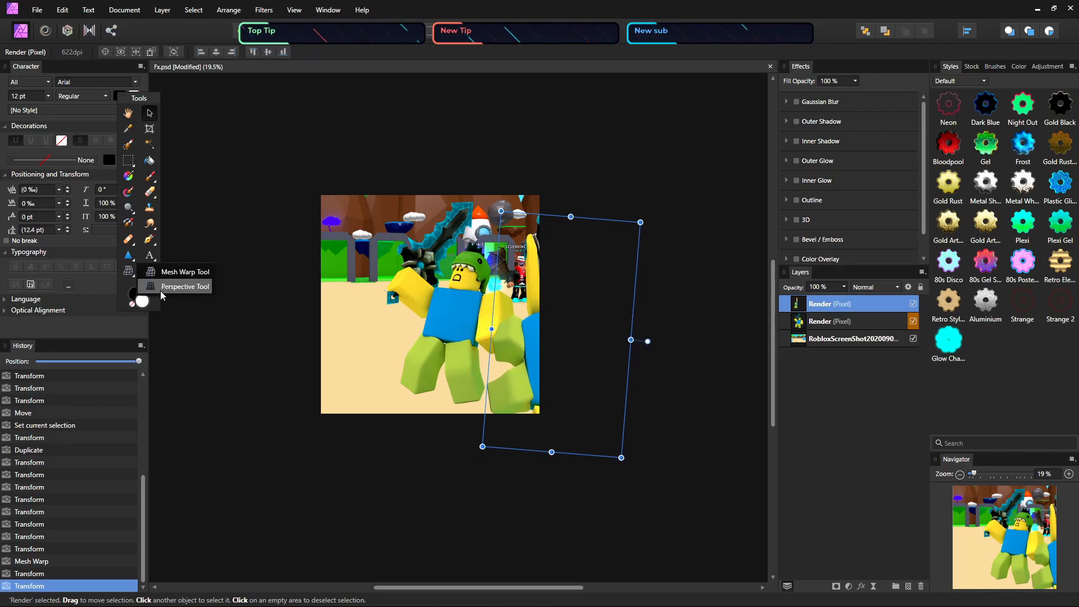
left_click(171, 285)
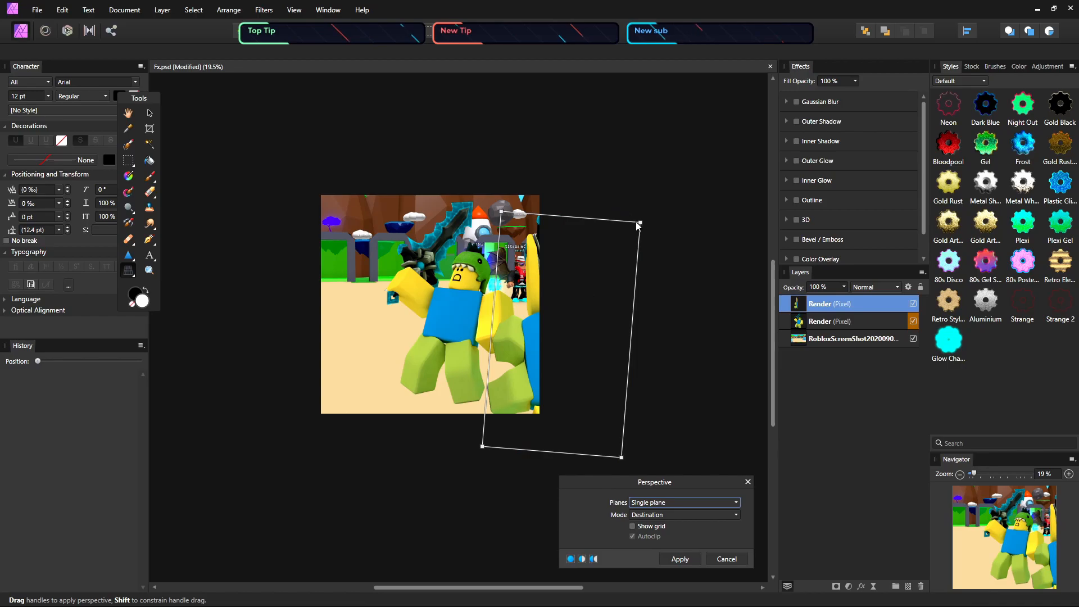
left_click_drag(642, 229, 741, 355)
left_click_drag(622, 458, 635, 459)
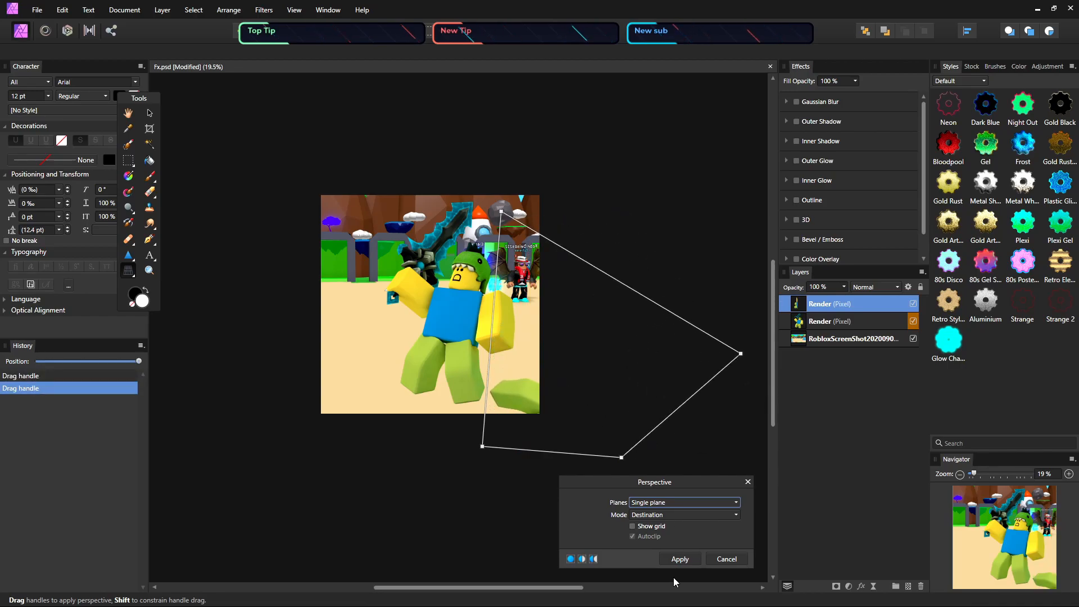
left_click(680, 559)
left_click_drag(577, 387, 593, 379)
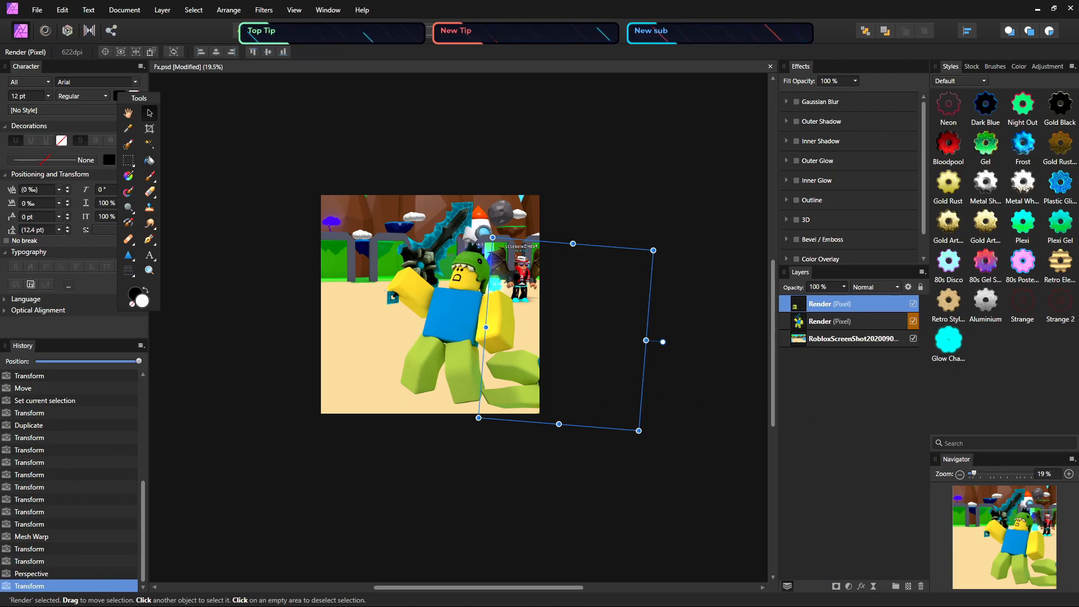
Add a new pixel layer, nest it inside the distorted Render copy and expand that layer
left_click(909, 587)
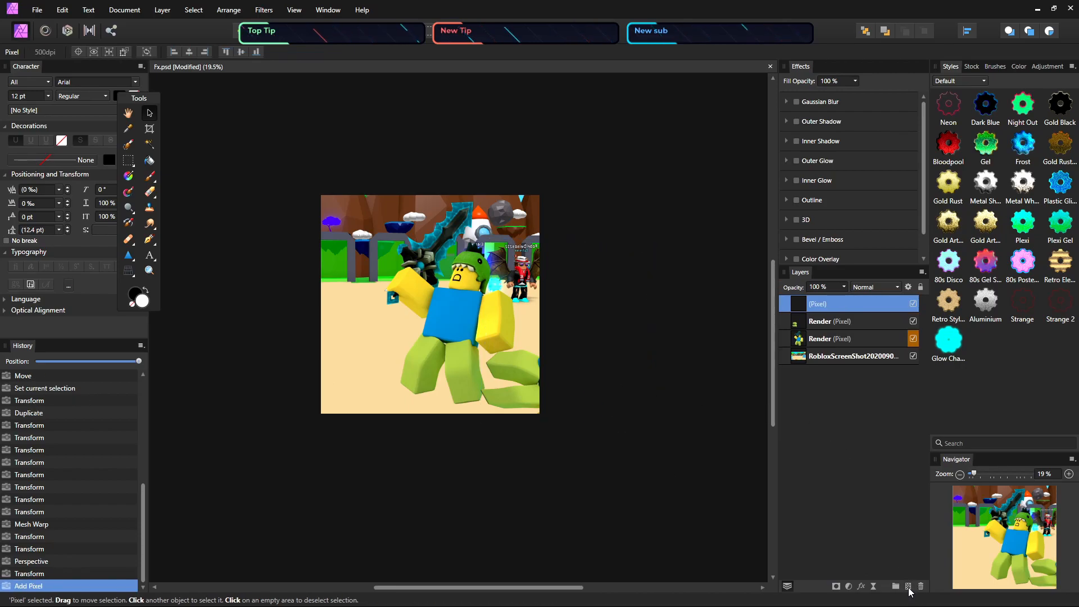
left_click_drag(829, 308, 843, 328)
left_click_drag(819, 308, 837, 325)
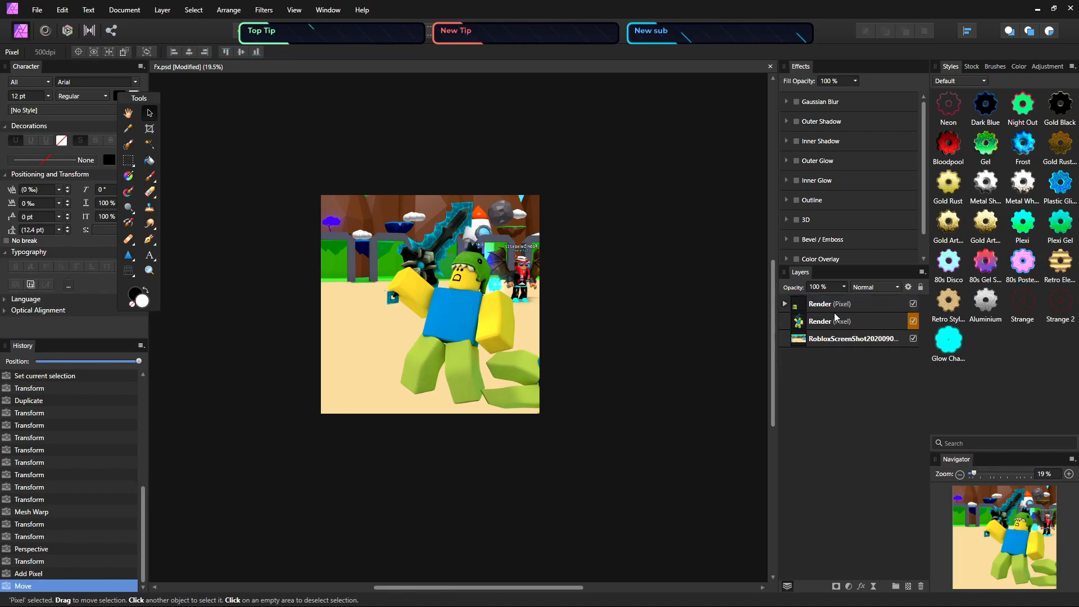
left_click(785, 304)
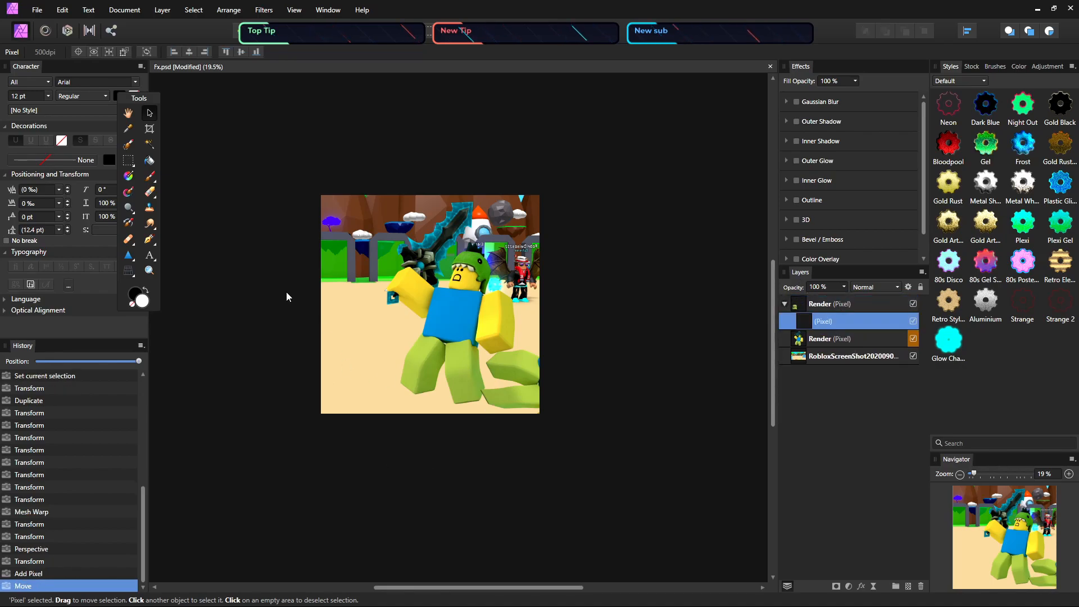
key("b")
key("g")
left_click_drag(530, 360, 539, 382)
key("ctrl+z")
key("ctrl+z")
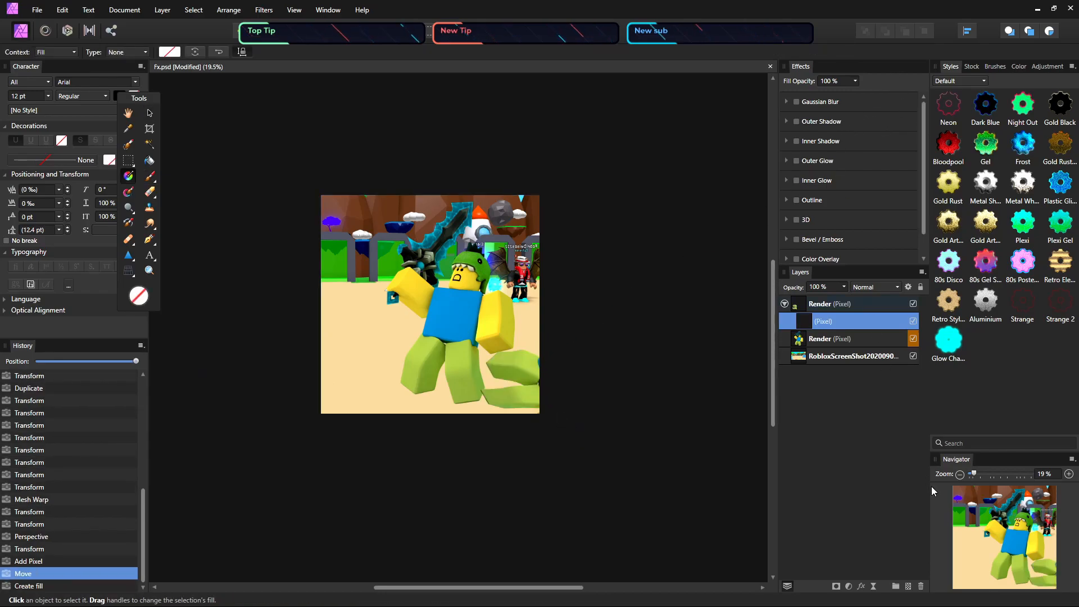
Paint the distorted copy's legs solid black on the nested pixel layer with the hard 128 px Basic brush
left_click(994, 66)
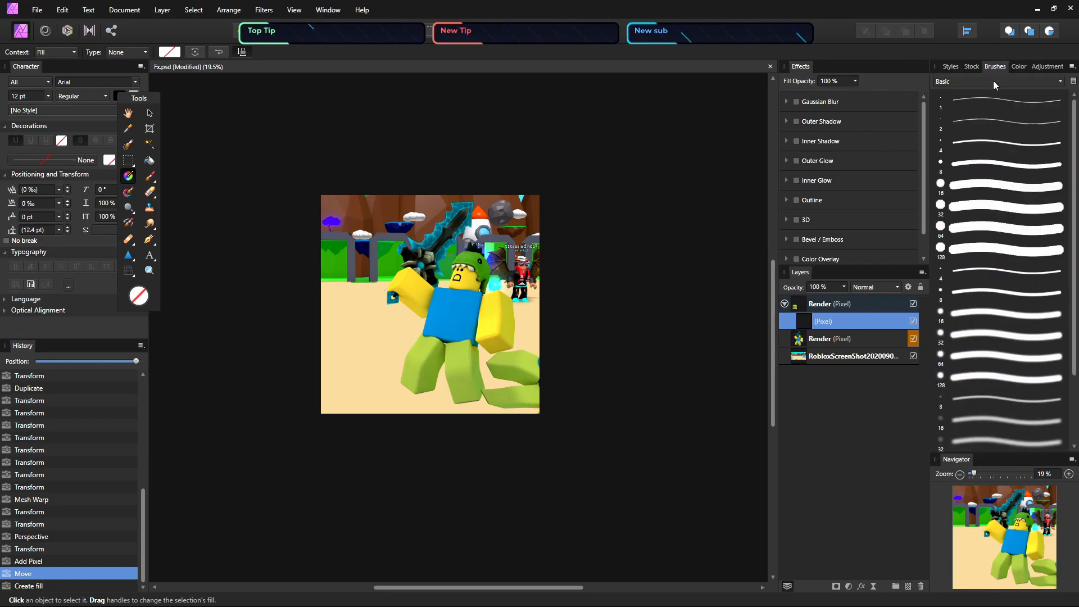
left_click(1003, 257)
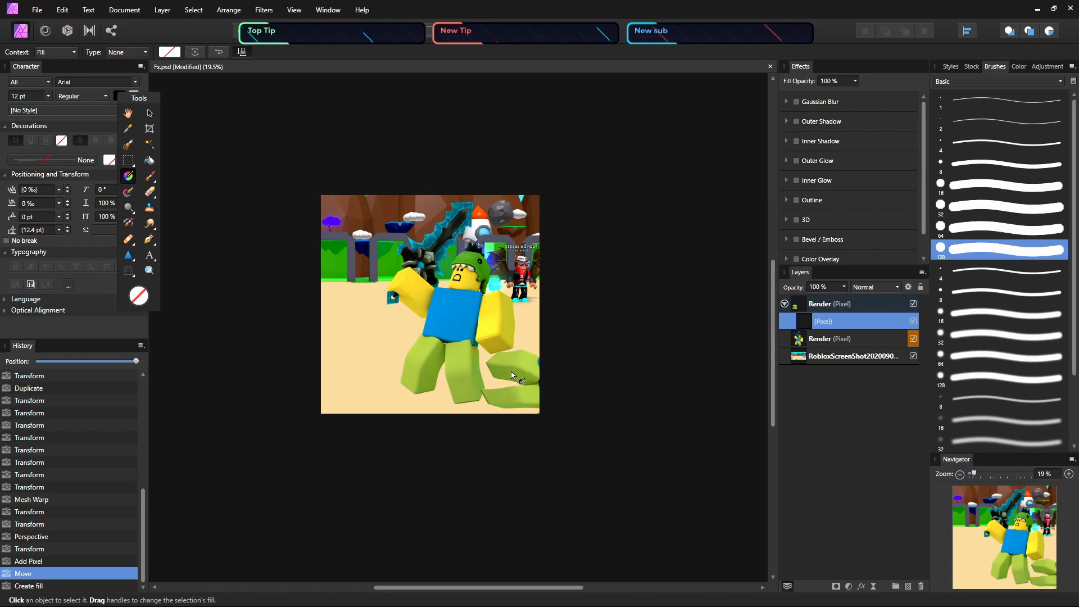
key("b")
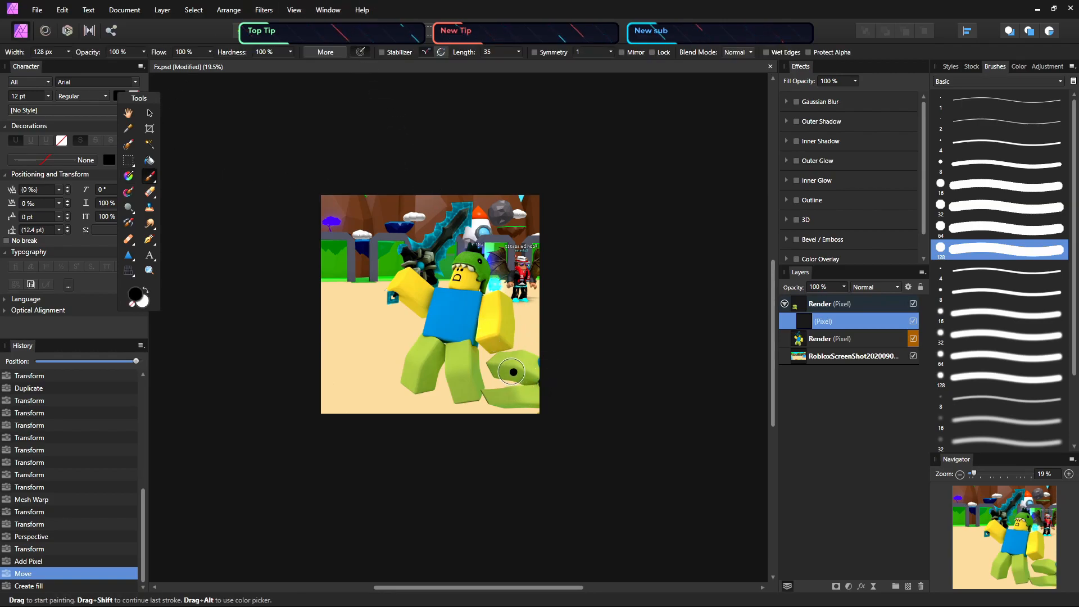
mouse_move(495, 357)
left_mouse_down()
mouse_move(511, 386)
mouse_move(496, 424)
mouse_move(488, 411)
mouse_move(513, 355)
mouse_move(534, 364)
mouse_move(535, 385)
mouse_move(538, 372)
left_mouse_up()
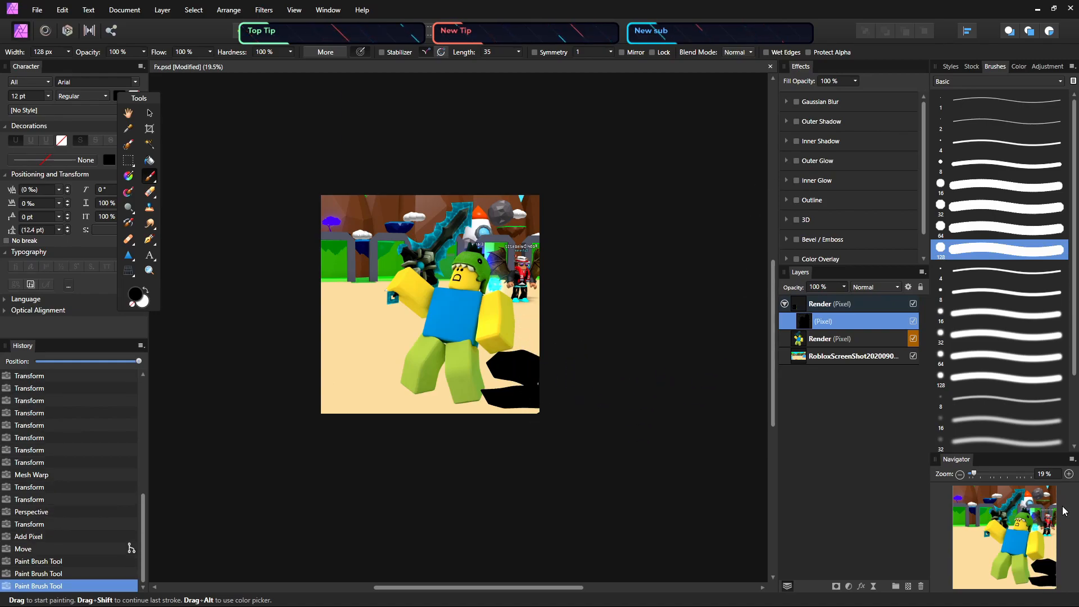
Try the Soft Light blend mode on the blackened Render copy and return it to Normal
left_click(848, 306)
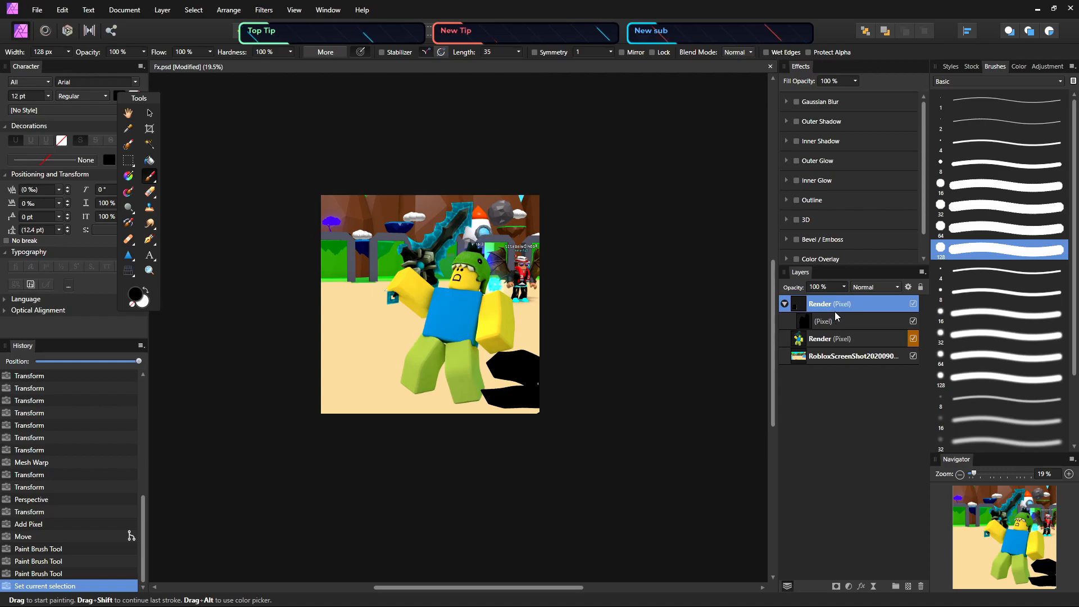
left_click(883, 286)
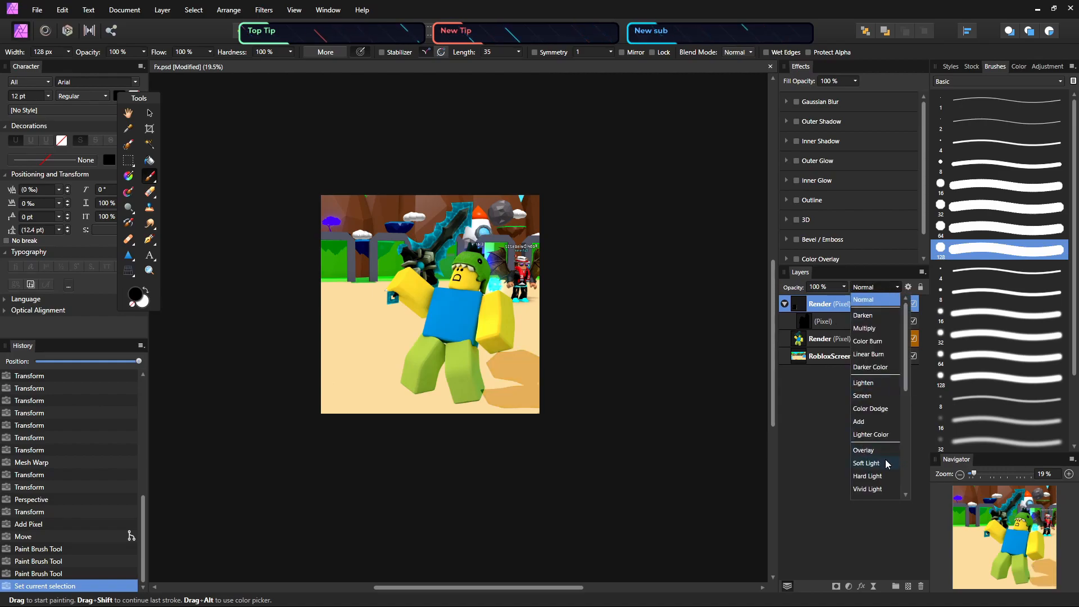
left_click(885, 459)
left_click(876, 287)
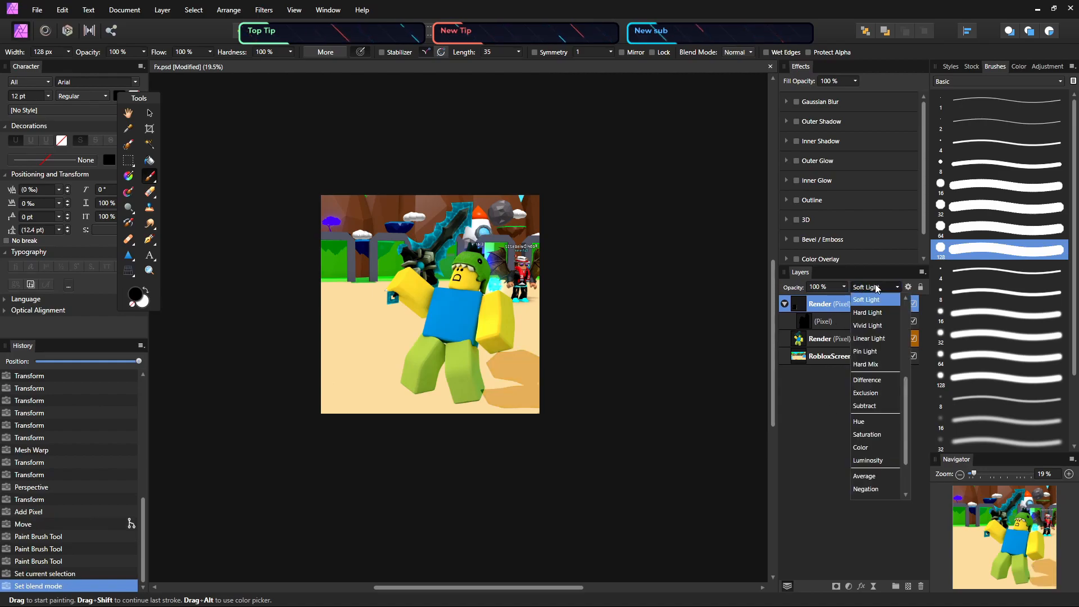
scroll(879, 304, "up", 5)
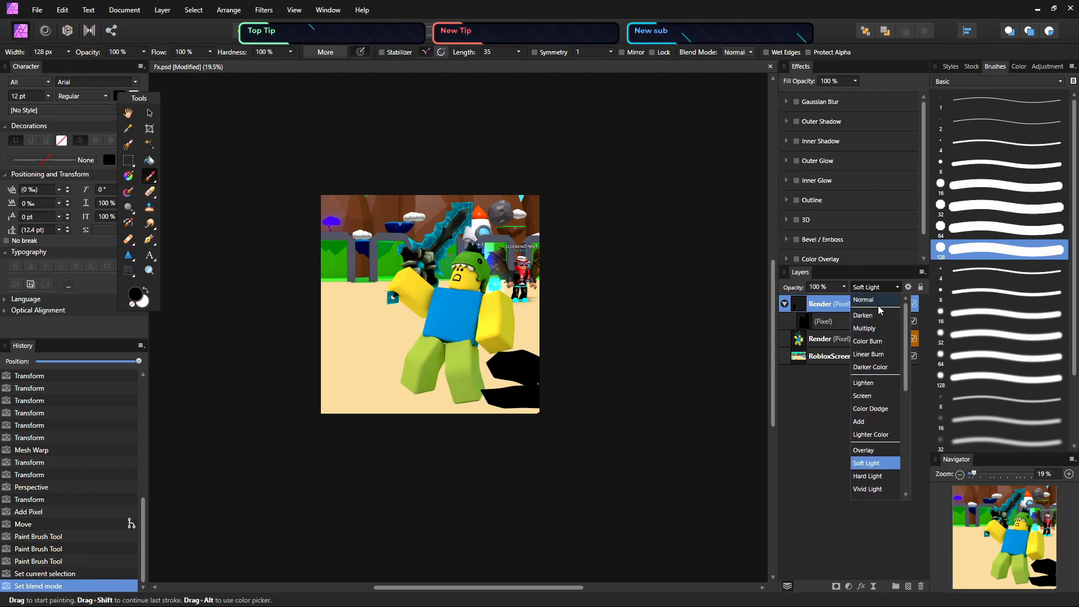
left_click(878, 306)
Lower the blackened Render copy's opacity to 11% to make a faint ground shadow, and collapse its layer
left_click(843, 287)
left_click_drag(844, 298, 776, 275)
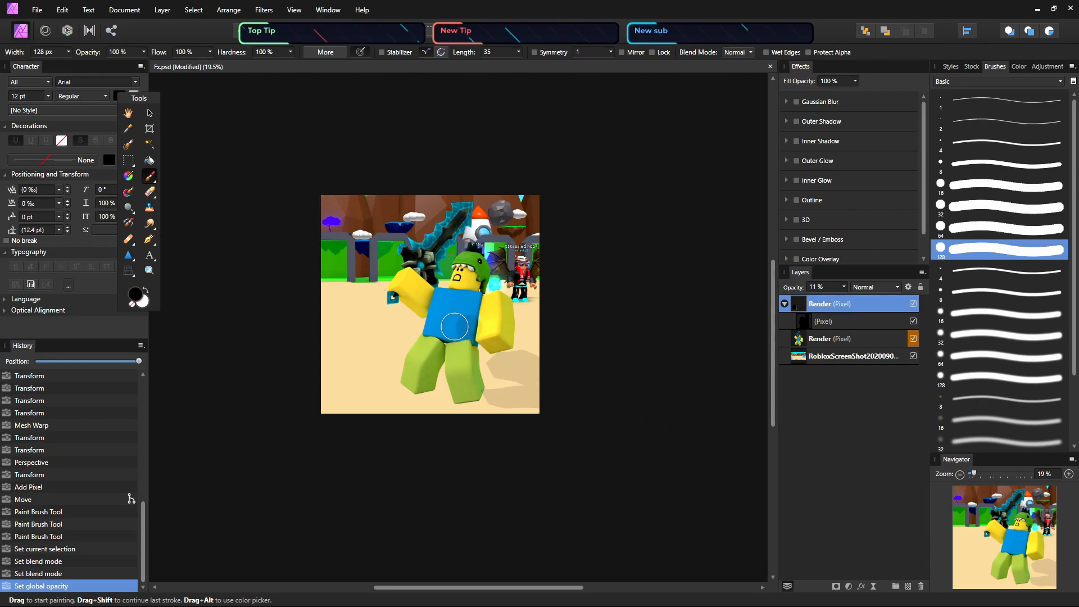
key("z")
left_click_drag(449, 319, 662, 358)
left_click_drag(513, 237, 371, 151)
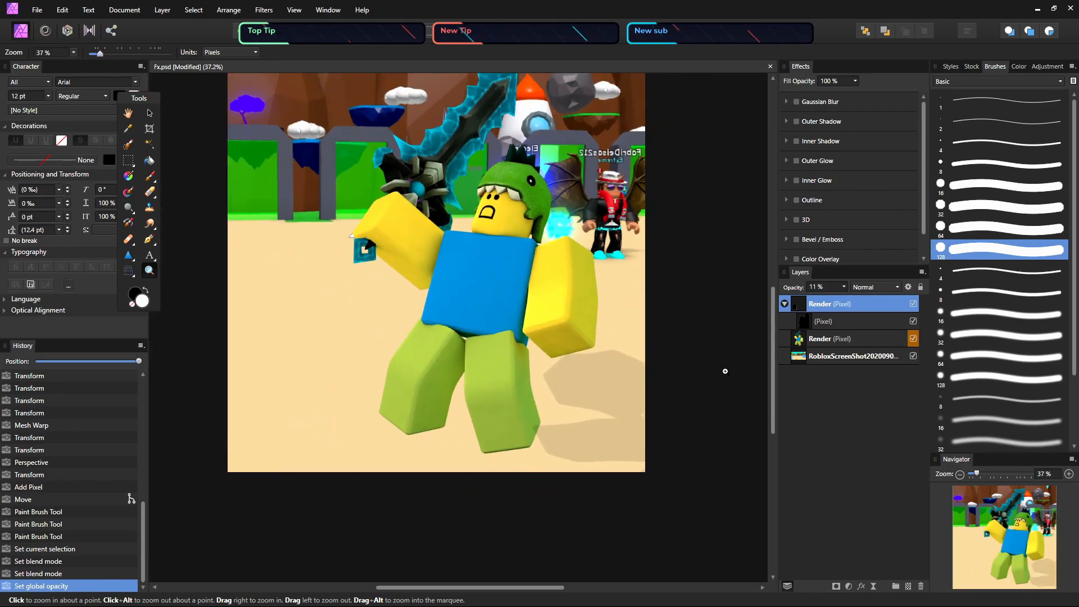
left_click(785, 304)
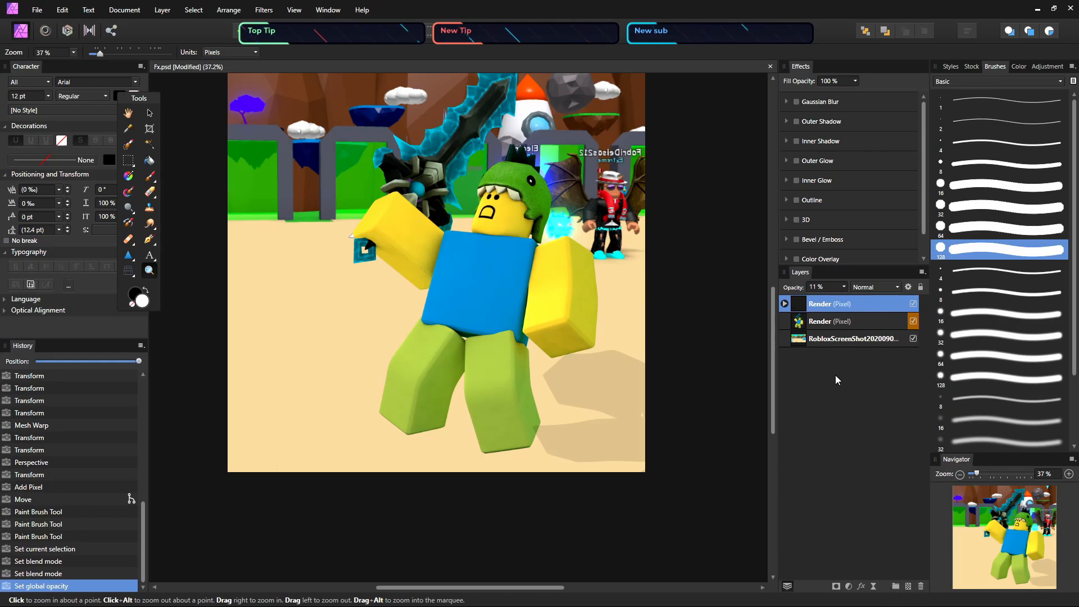
Add a new pixel layer and paint black along the bottoms of both legs with the hard 16 px Basic brush
key("v")
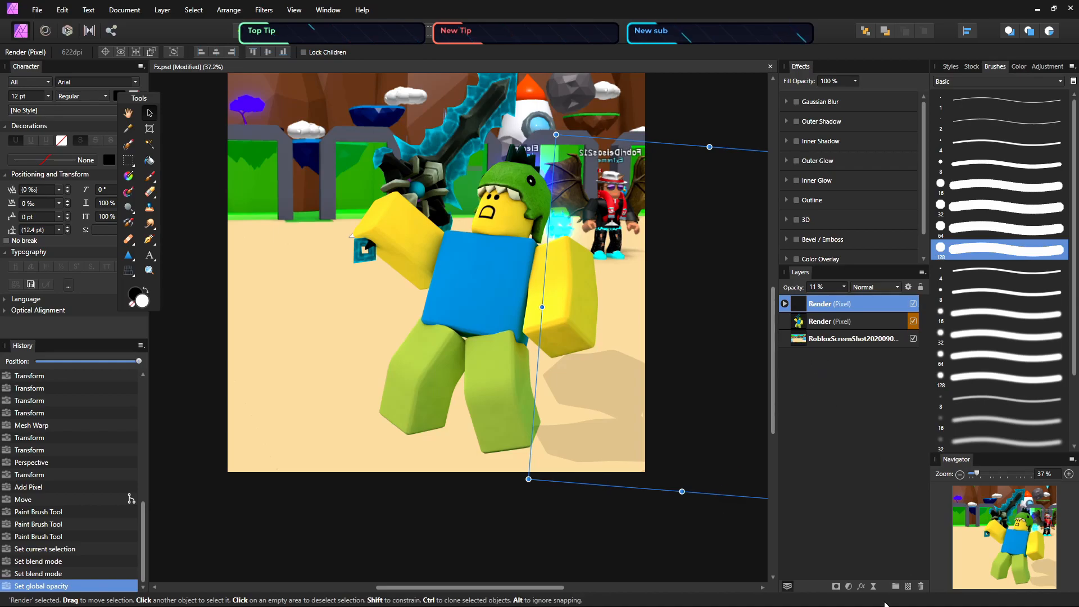
left_click(908, 587)
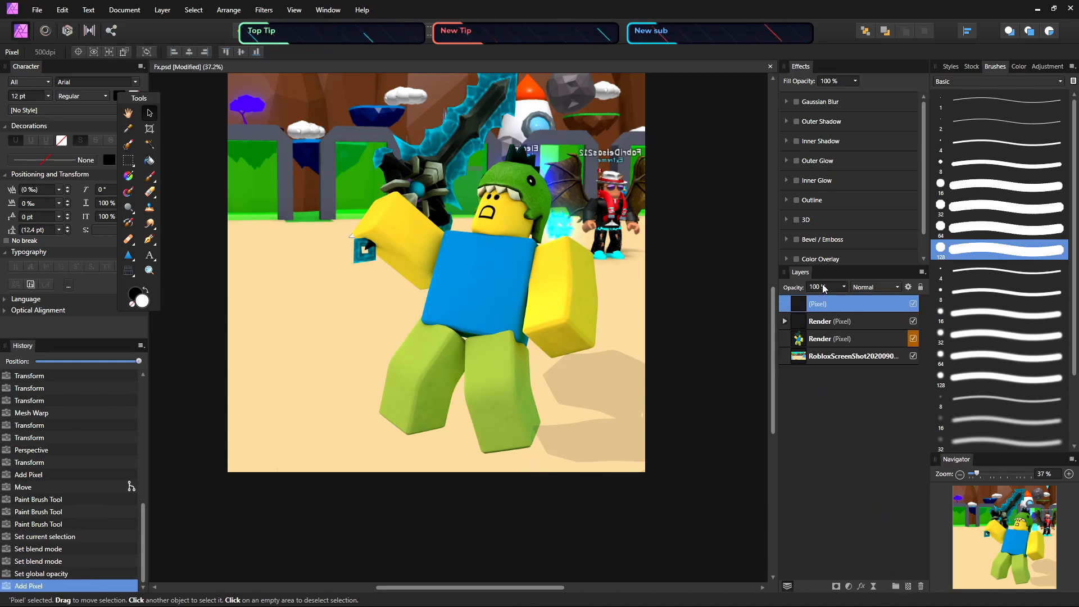
key("b")
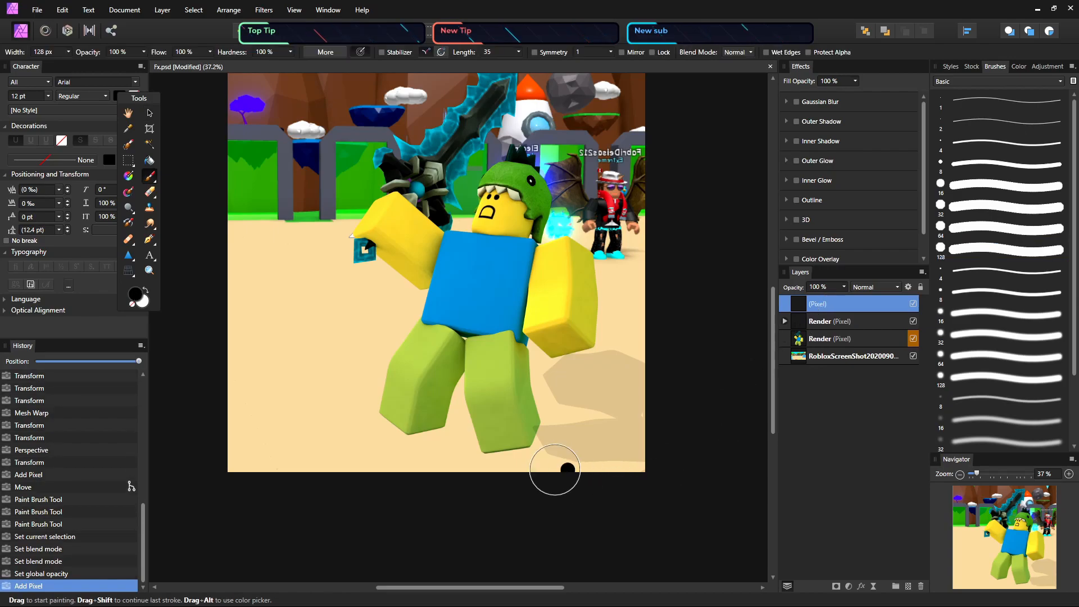
left_click(953, 183)
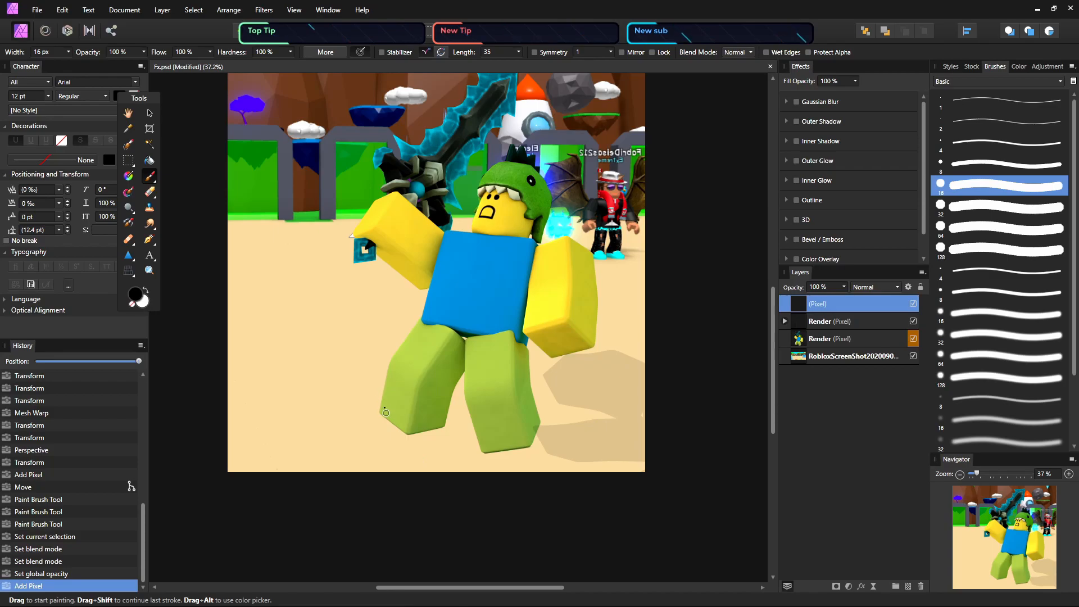
scroll(385, 409, "up", 4)
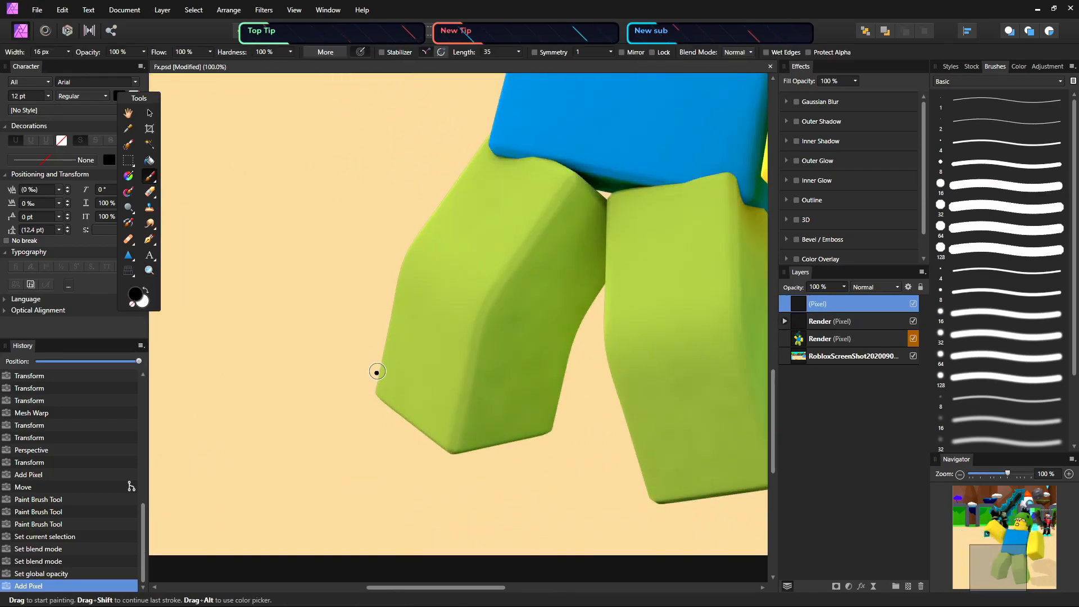
mouse_move(390, 343)
left_mouse_down()
mouse_move(380, 387)
mouse_move(402, 423)
mouse_move(422, 418)
mouse_move(414, 427)
mouse_move(442, 448)
mouse_move(429, 423)
mouse_move(448, 450)
mouse_move(523, 407)
mouse_move(494, 464)
mouse_move(514, 430)
mouse_move(465, 462)
mouse_move(466, 447)
mouse_move(546, 421)
mouse_move(521, 438)
mouse_move(458, 437)
mouse_move(378, 397)
left_mouse_up()
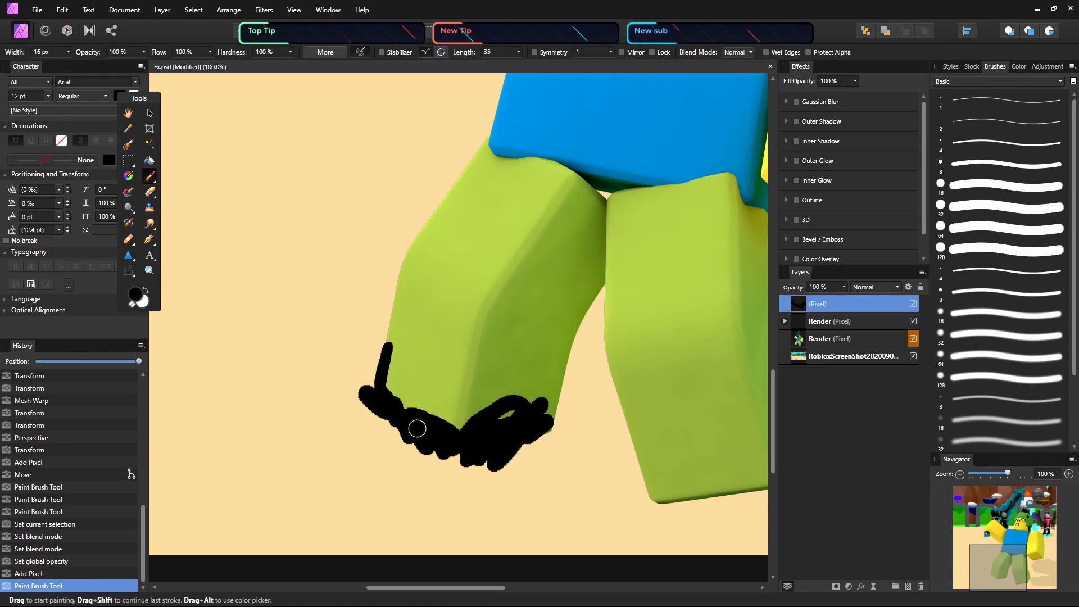
left_click_drag(465, 587, 535, 587)
mouse_move(590, 412)
left_mouse_down()
mouse_move(566, 471)
mouse_move(522, 504)
mouse_move(484, 500)
mouse_move(456, 521)
mouse_move(453, 492)
mouse_move(470, 504)
mouse_move(457, 517)
mouse_move(466, 499)
mouse_move(498, 491)
mouse_move(539, 439)
mouse_move(544, 458)
mouse_move(552, 434)
mouse_move(553, 459)
mouse_move(562, 444)
mouse_move(558, 463)
mouse_move(502, 492)
mouse_move(464, 548)
mouse_move(447, 486)
left_mouse_up()
left_click(322, 466)
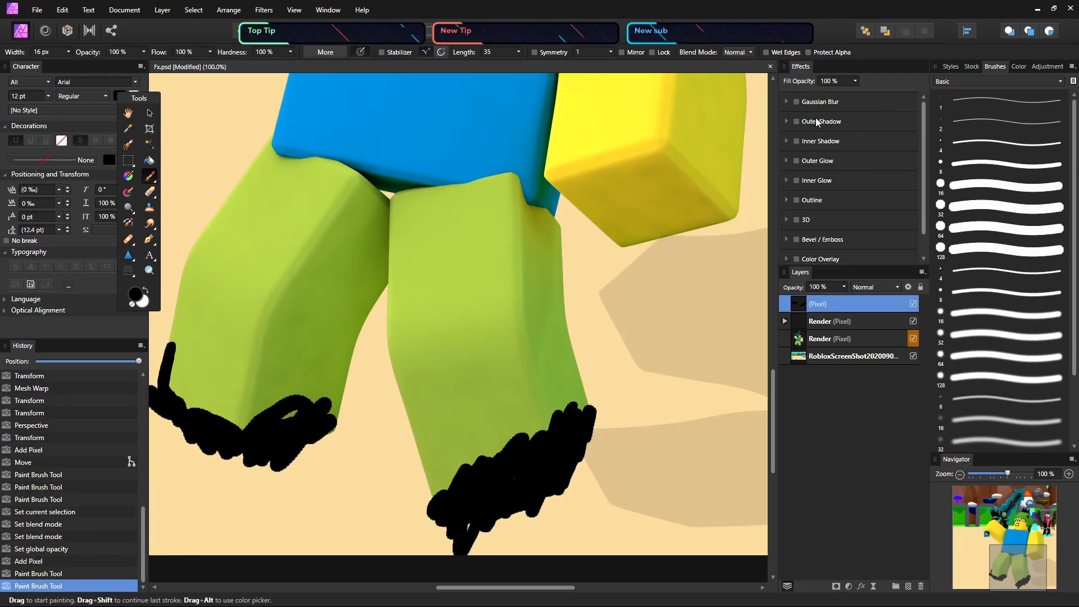
Soften the black foot strokes into contact shadows with a Gaussian Blur effect of 62.4 px radius
left_click(796, 102)
left_click_drag(817, 127, 860, 120)
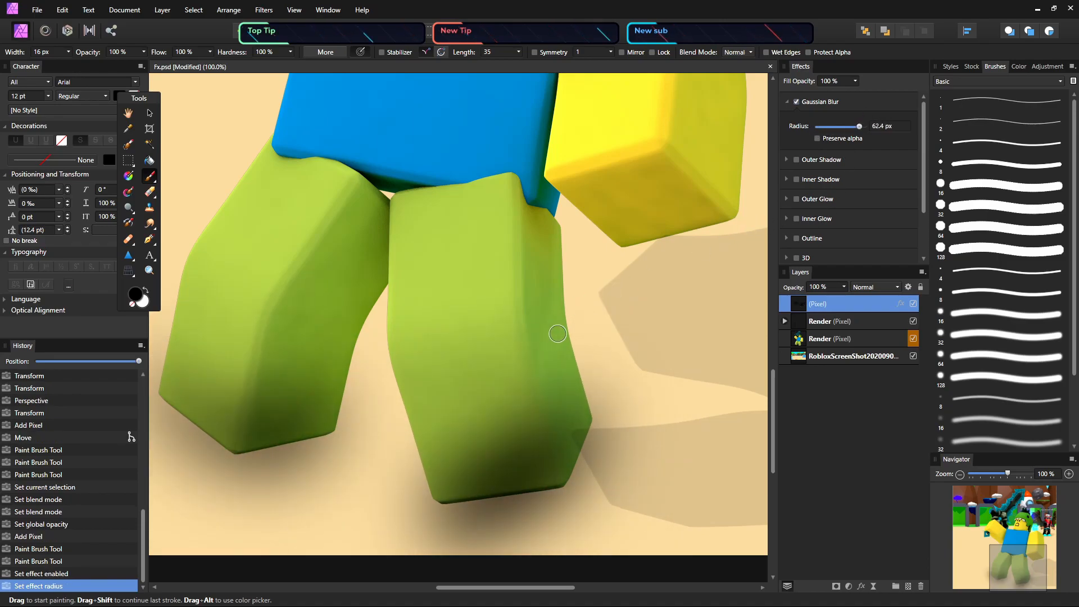
key("z")
left_click_drag(622, 332, 413, 348)
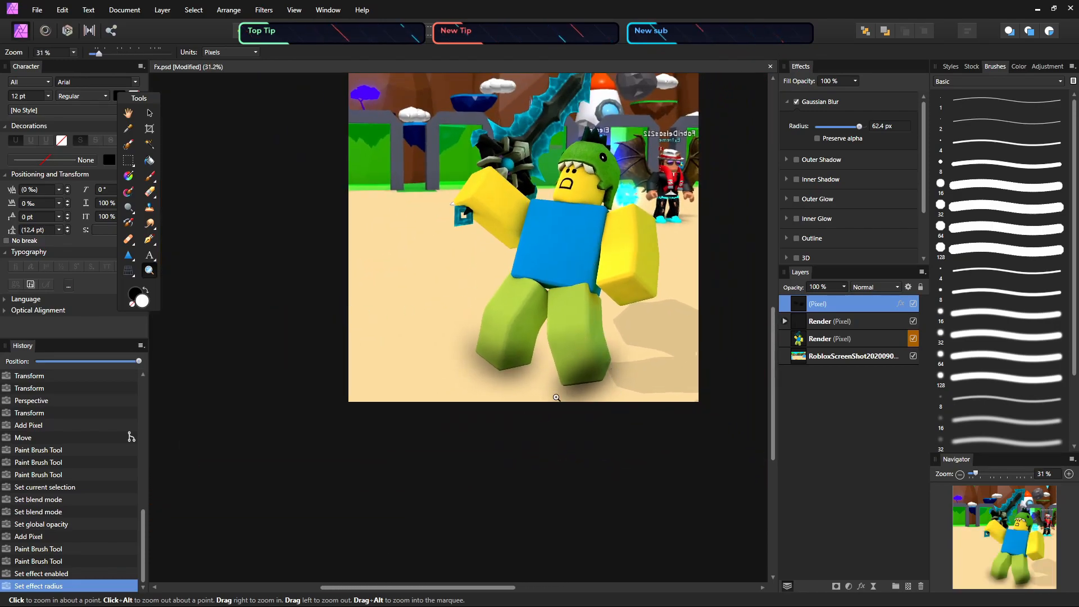
left_click_drag(582, 200, 475, 181)
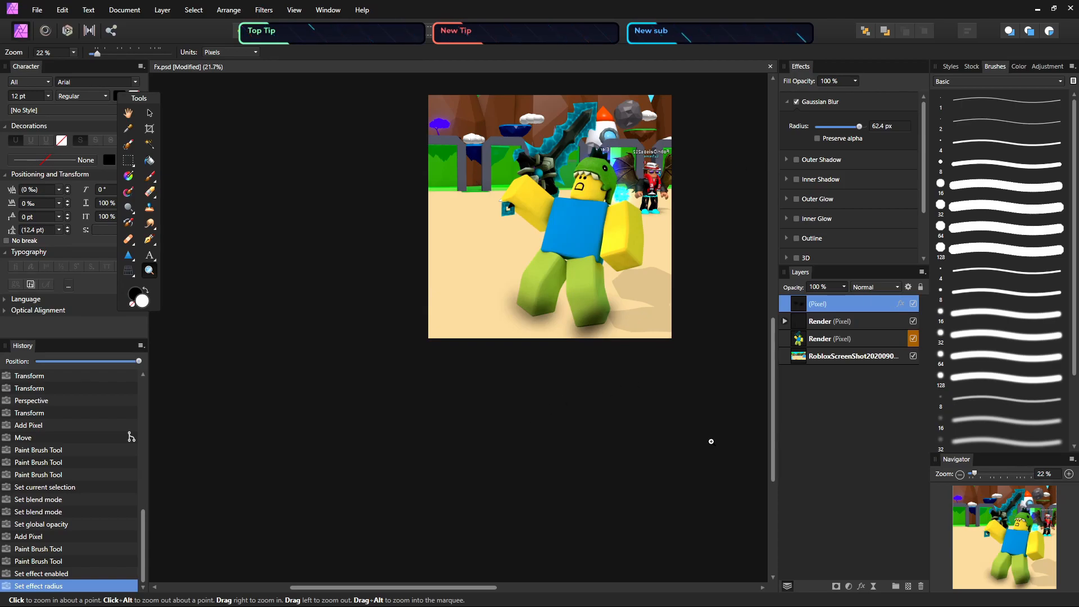
Add another pixel layer, nest it inside the character's Render layer and choose the hard 64 px Basic brush
left_click(909, 587)
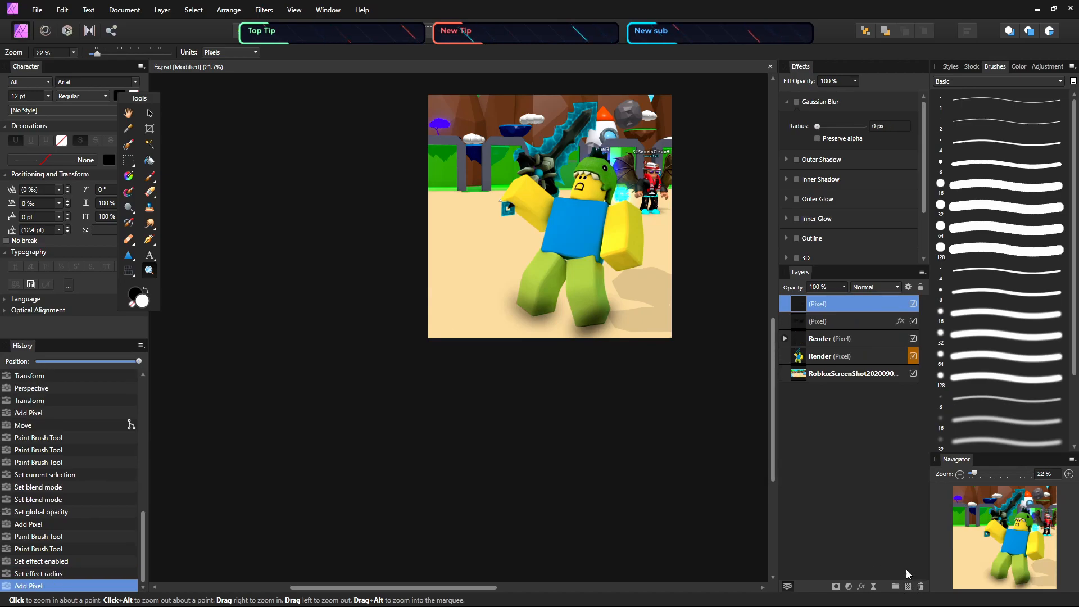
key("b")
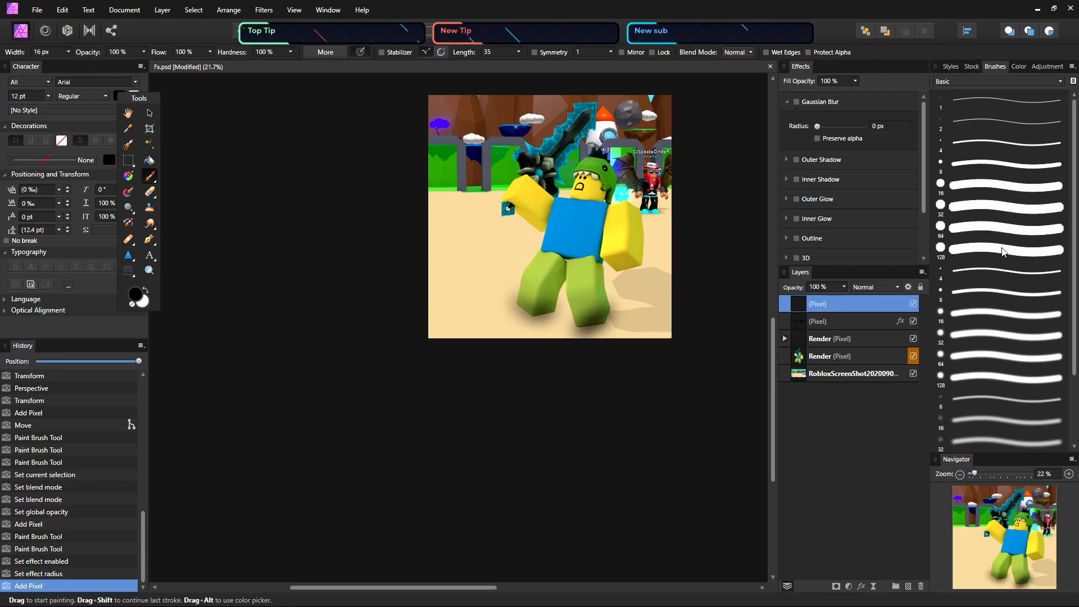
left_click(1006, 231)
left_click_drag(819, 308, 834, 355)
key("ctrl+z")
left_click_drag(823, 305, 831, 371)
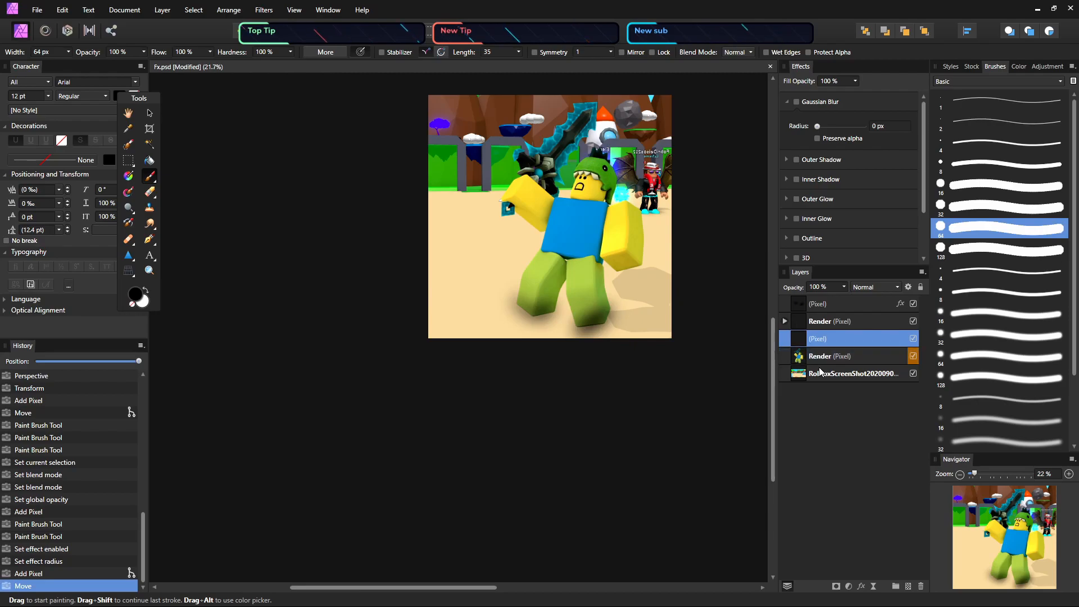
left_click_drag(827, 339, 830, 362)
left_click(785, 338)
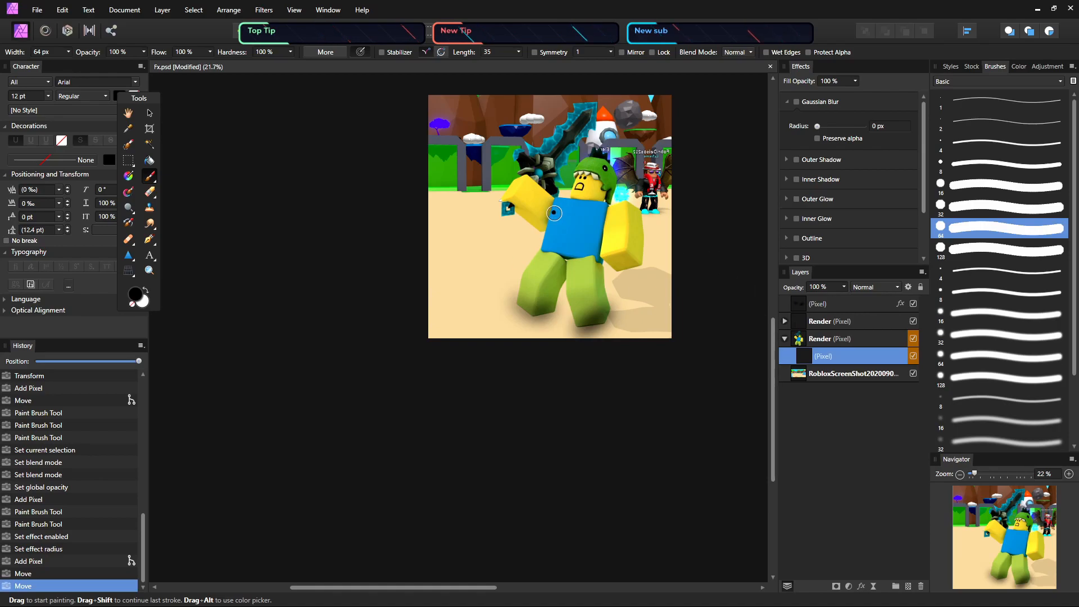
Undo the nesting and the creation of the new empty pixel layer
key("z")
left_click_drag(582, 164, 600, 178)
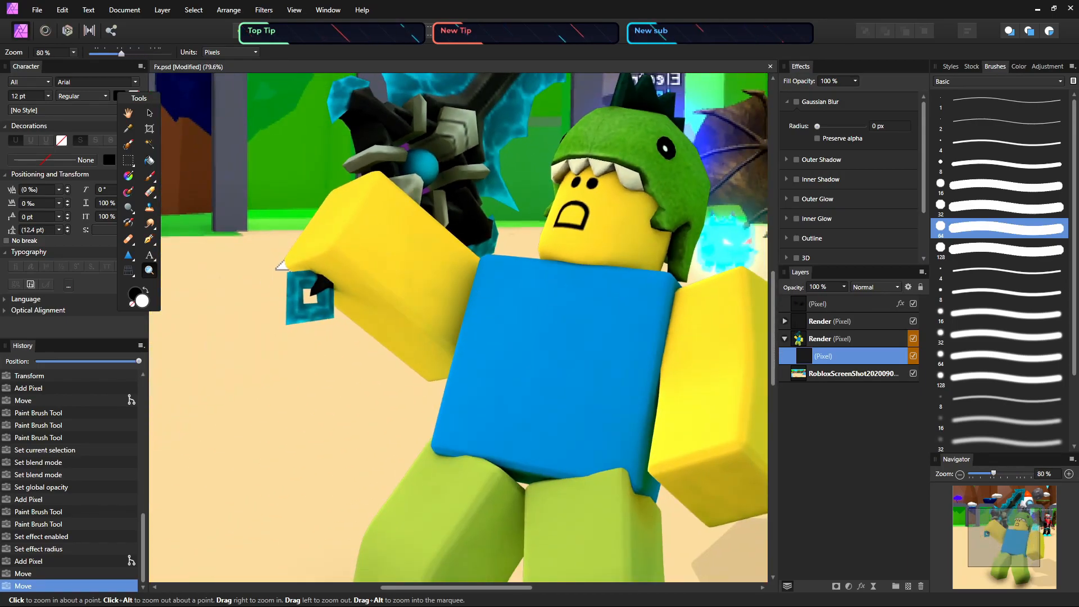
left_click_drag(526, 588, 567, 579)
left_click_drag(515, 209, 676, 359)
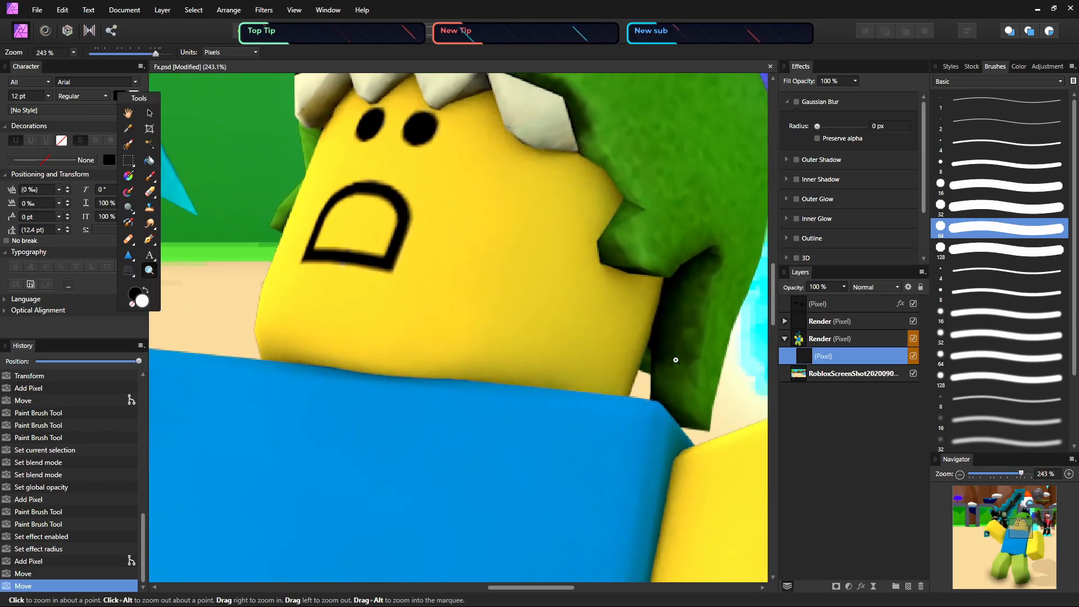
key("v")
key("b")
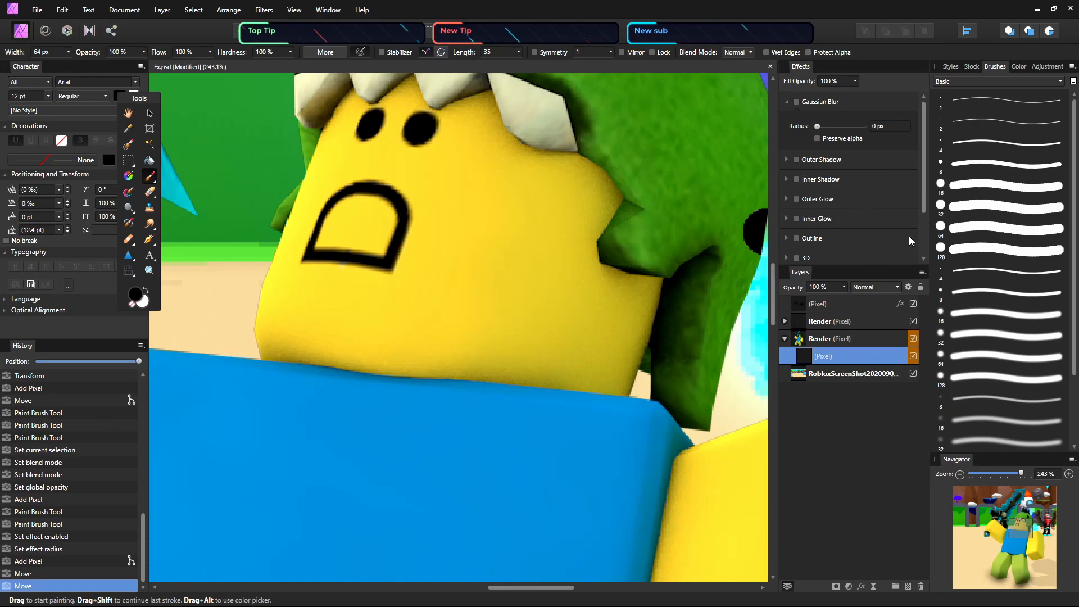
key("ctrl+z")
key("ctrl+z")
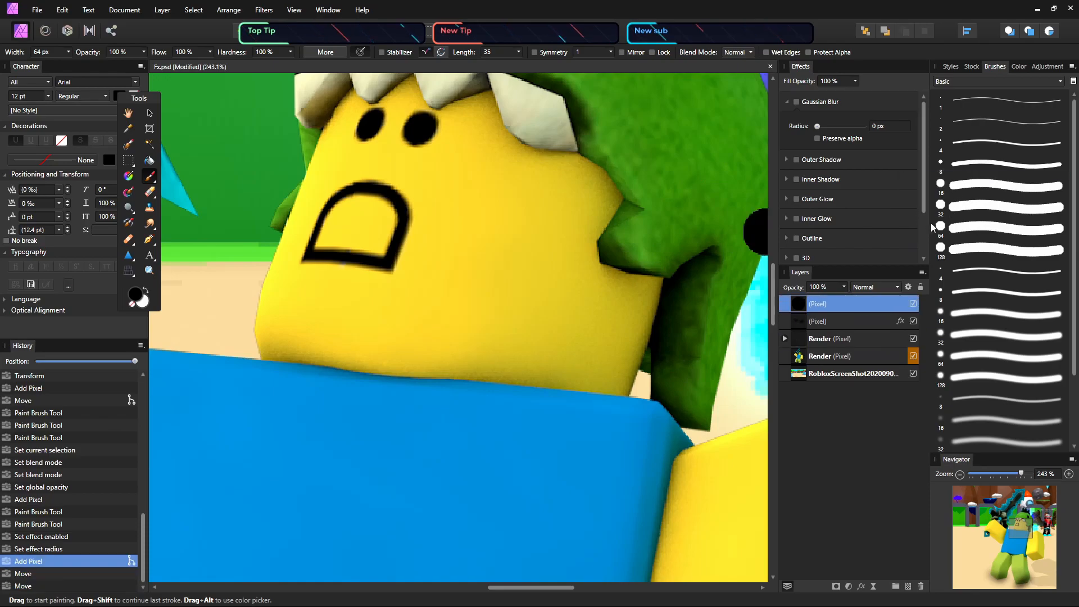
key("ctrl+z")
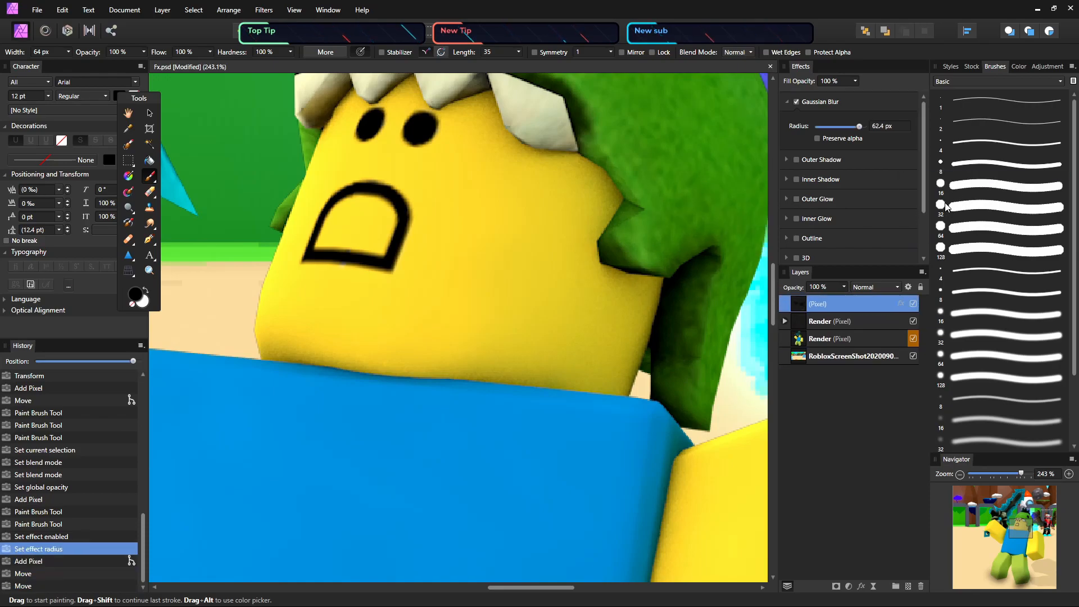
Try painting black over the side of the head and dinosaur hood directly on the Render layer with the 16 px brush
left_click(1000, 187)
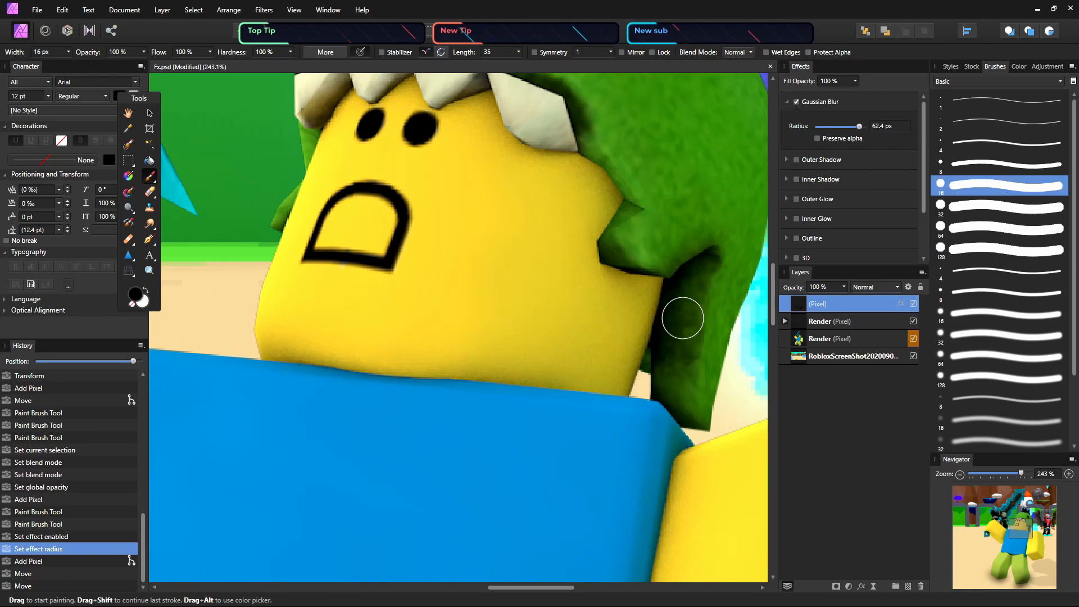
left_click(655, 305)
left_click(659, 306)
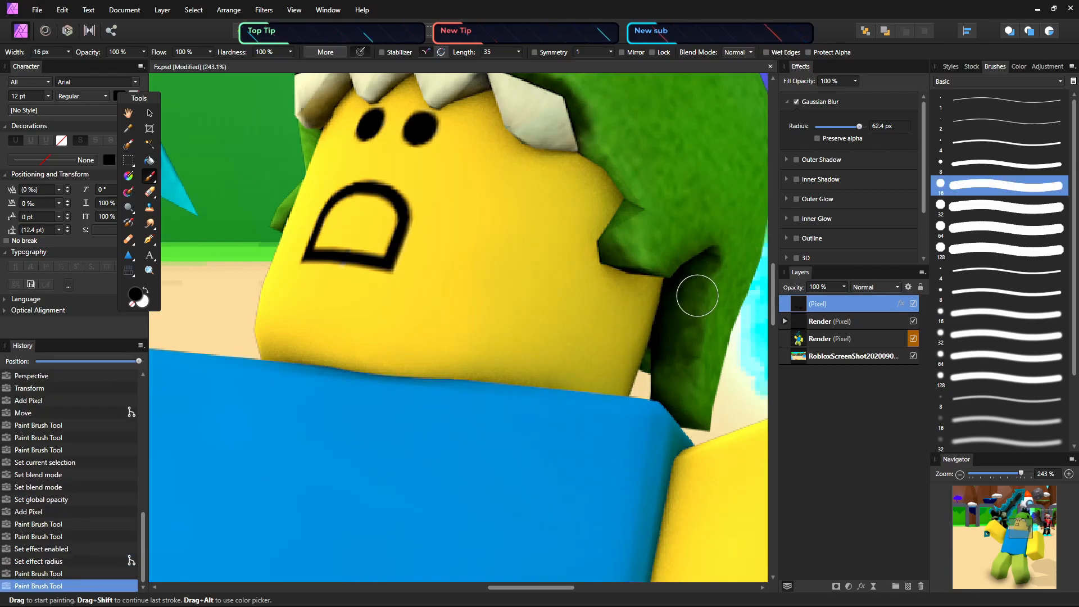
left_click(819, 336)
mouse_move(654, 278)
left_mouse_down()
mouse_move(638, 343)
mouse_move(651, 279)
mouse_move(695, 252)
mouse_move(667, 301)
mouse_move(619, 283)
mouse_move(608, 220)
mouse_move(624, 180)
mouse_move(597, 163)
mouse_move(607, 363)
mouse_move(595, 327)
mouse_move(582, 332)
mouse_move(590, 380)
mouse_move(578, 388)
mouse_move(620, 357)
mouse_move(639, 381)
mouse_move(651, 362)
mouse_move(658, 377)
mouse_move(657, 345)
mouse_move(673, 336)
mouse_move(691, 408)
mouse_move(676, 313)
mouse_move(707, 247)
mouse_move(696, 260)
mouse_move(663, 263)
mouse_move(634, 251)
mouse_move(613, 199)
mouse_move(572, 185)
mouse_move(564, 161)
mouse_move(588, 245)
mouse_move(590, 331)
mouse_move(576, 360)
mouse_move(622, 360)
mouse_move(646, 402)
mouse_move(705, 425)
mouse_move(686, 447)
left_mouse_up()
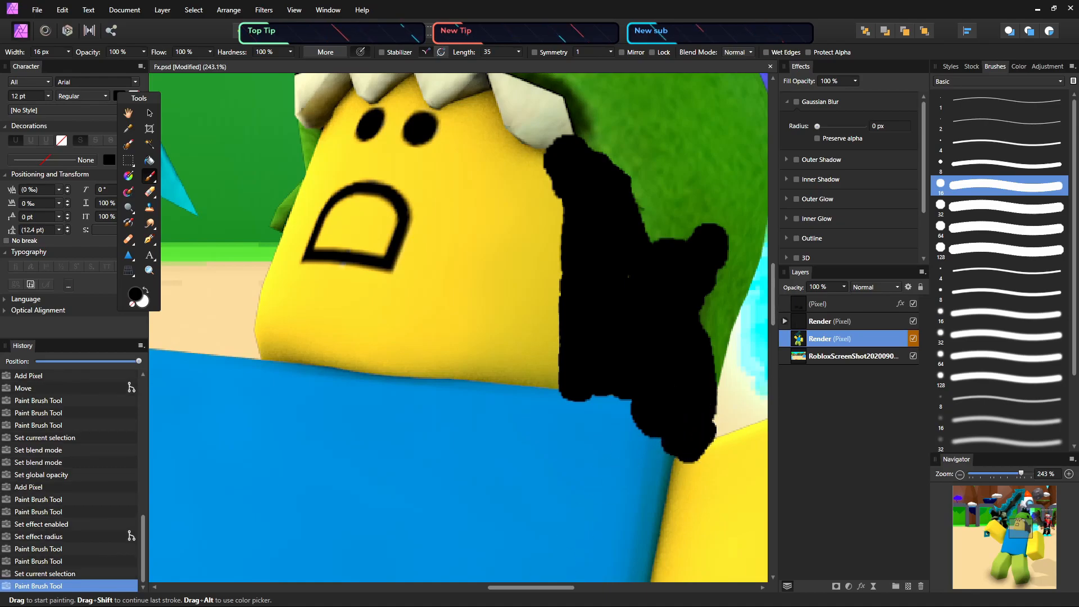
left_click(413, 165)
Try a Gaussian Blur effect on the painted Render layer
left_click(796, 102)
left_click(796, 102)
left_click_drag(817, 126, 837, 140)
Undo the Render layer's blur settings and all the black strokes painted around the hood
key("ctrl+z")
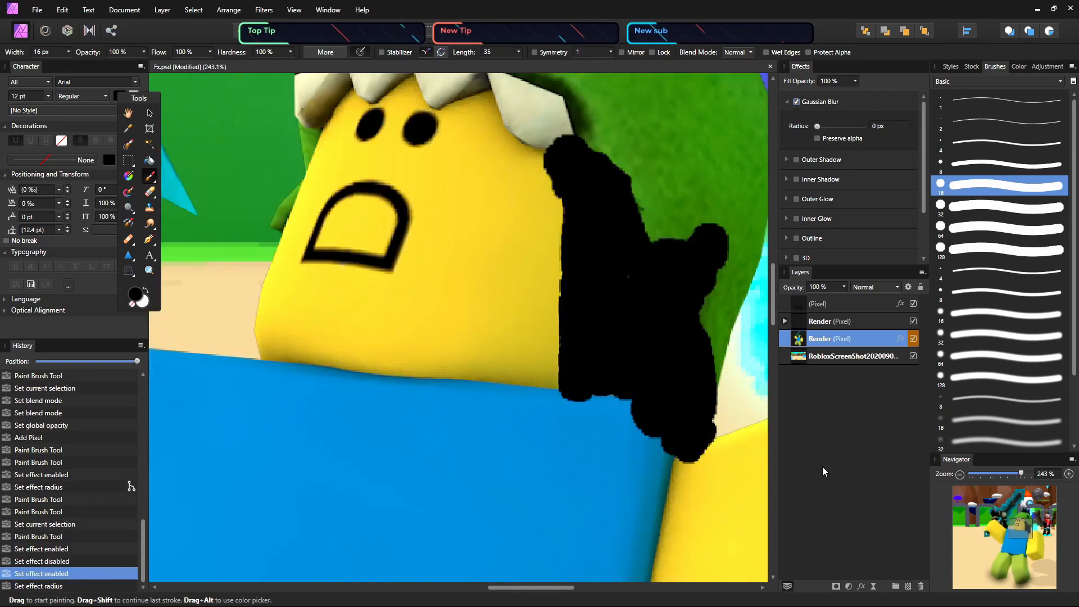
key("ctrl+z")
key("ctrl+z")
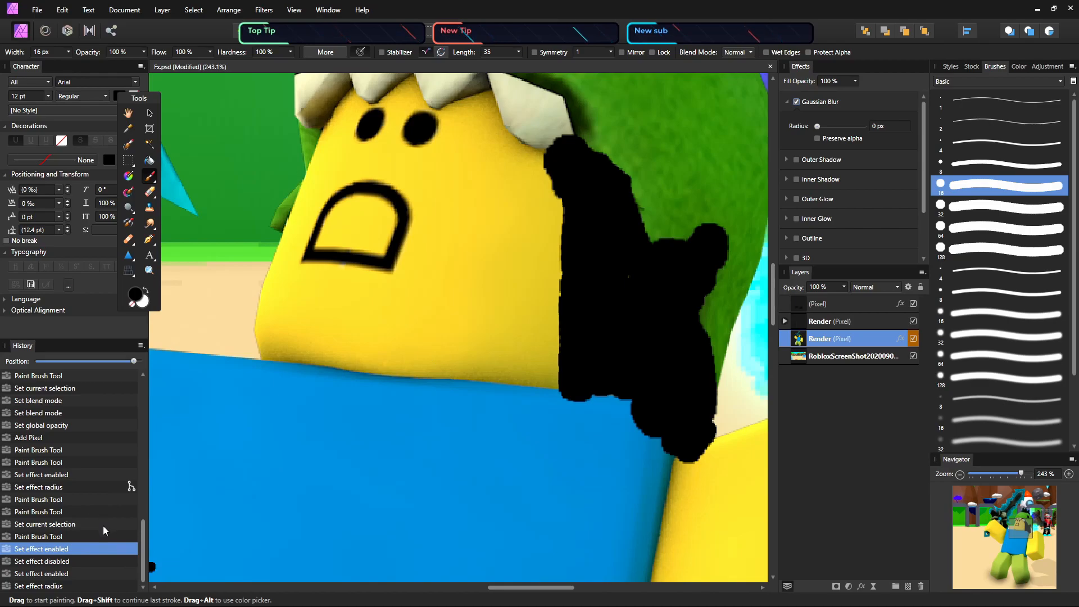
key("ctrl+z")
key("ctrl+z")
key("ctrl+z")
key("ctrl+z")
key("ctrl+z")
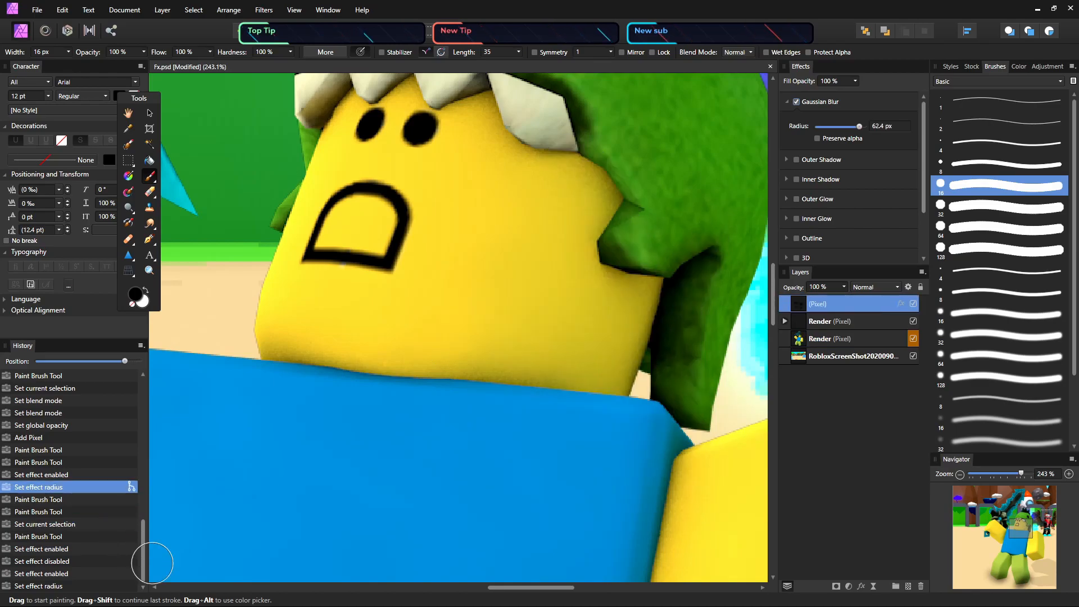
Add a pixel layer nested inside the character's Render layer and paint black over the hood's lower side and adjoining face edge
left_click(907, 586)
left_click_drag(831, 303, 837, 359)
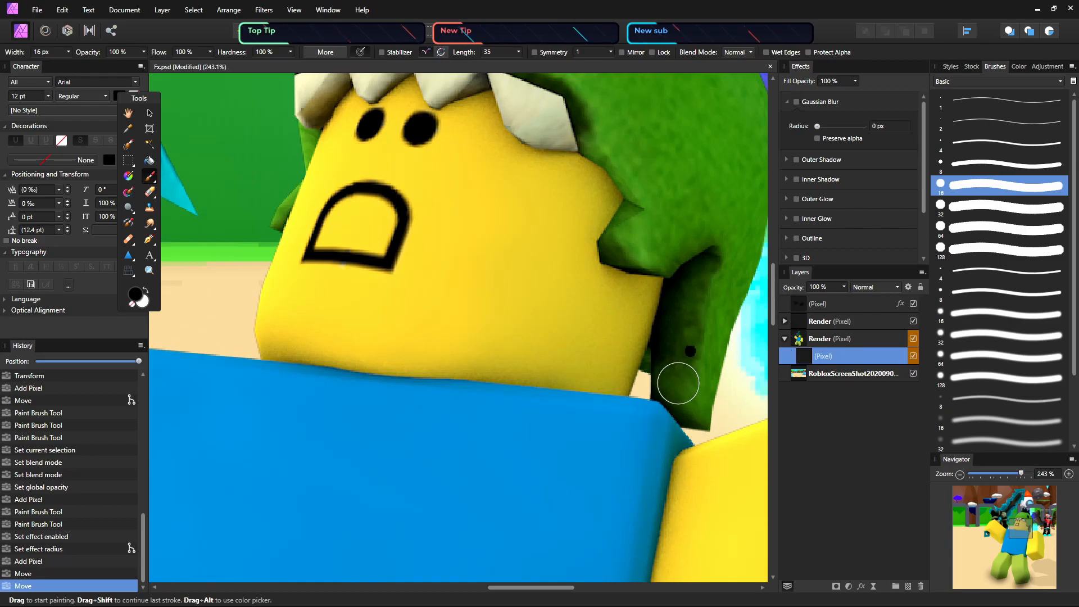
mouse_move(667, 267)
left_mouse_down()
mouse_move(681, 331)
mouse_move(673, 314)
mouse_move(649, 374)
mouse_move(623, 362)
mouse_move(626, 294)
mouse_move(612, 276)
mouse_move(596, 324)
mouse_move(606, 353)
mouse_move(636, 257)
mouse_move(629, 372)
mouse_move(621, 352)
mouse_move(655, 409)
mouse_move(647, 344)
mouse_move(599, 204)
mouse_move(617, 205)
mouse_move(615, 188)
mouse_move(635, 240)
mouse_move(672, 270)
mouse_move(706, 253)
mouse_move(708, 367)
mouse_move(689, 404)
mouse_move(707, 419)
mouse_move(693, 394)
mouse_move(706, 382)
mouse_move(709, 324)
mouse_move(727, 318)
mouse_move(703, 410)
mouse_move(696, 397)
mouse_move(718, 283)
mouse_move(734, 281)
mouse_move(711, 248)
left_mouse_up()
left_click(362, 103)
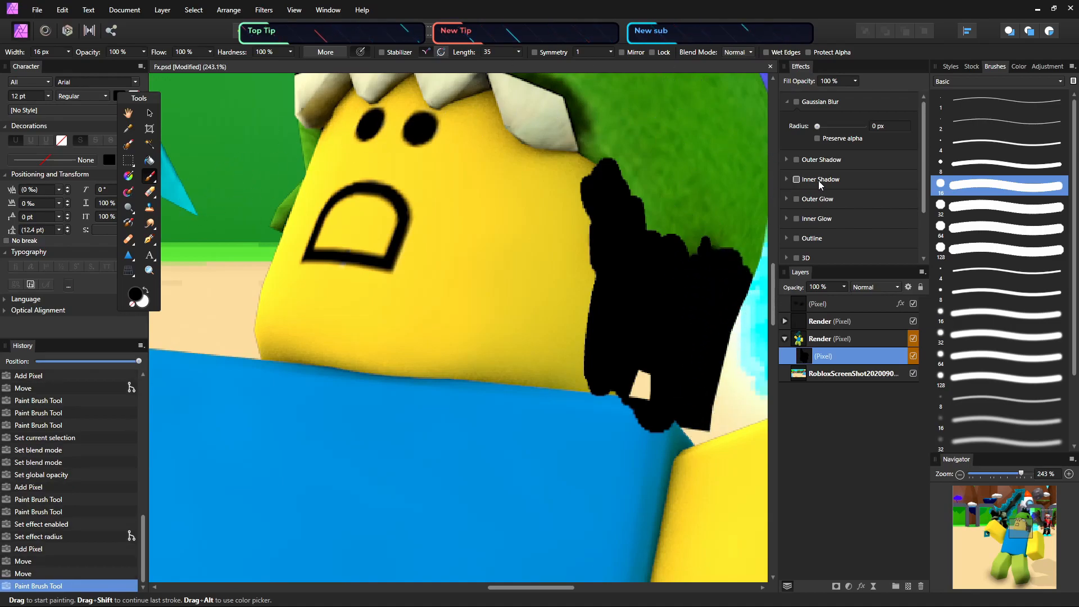
Blur the nested hood shading with a Gaussian Blur effect of 33.2 px radius
left_click(796, 102)
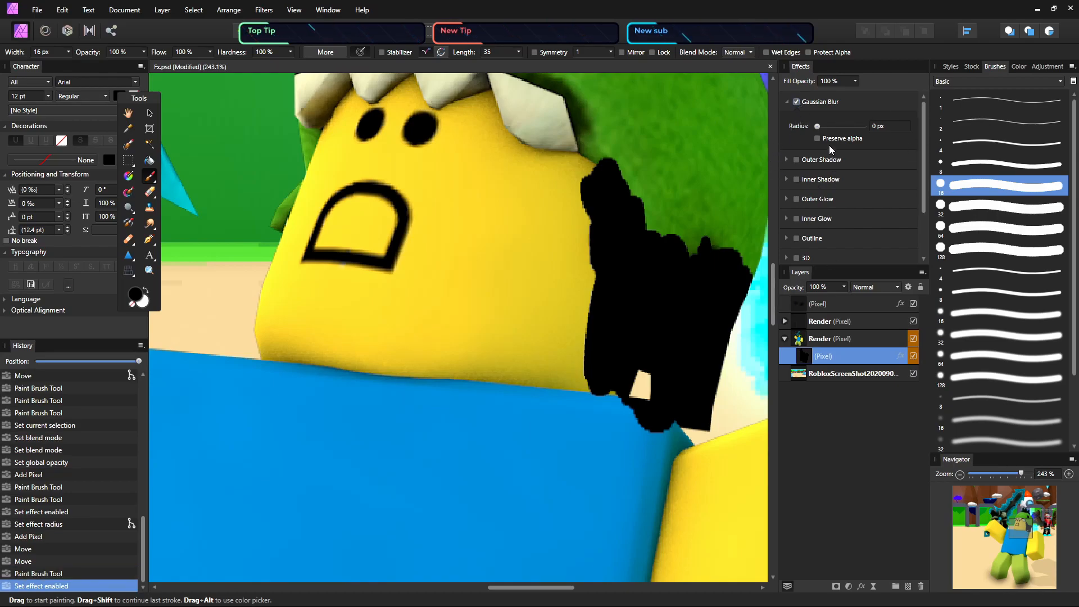
left_click(817, 127)
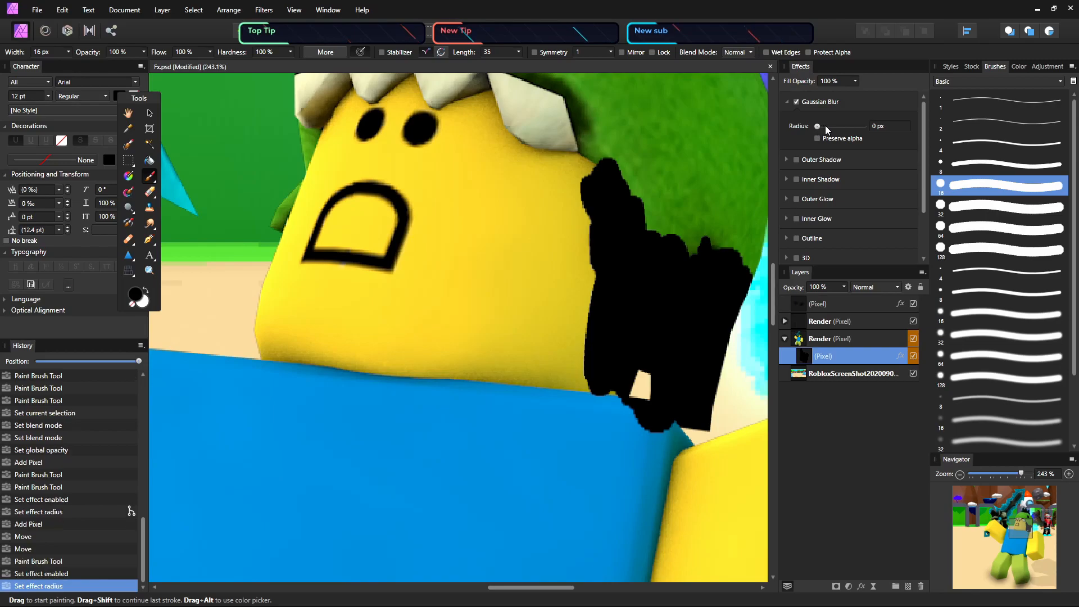
mouse_move(817, 127)
left_mouse_down()
mouse_move(837, 129)
mouse_move(851, 149)
left_mouse_up()
key("z")
left_click_drag(727, 263, 556, 273)
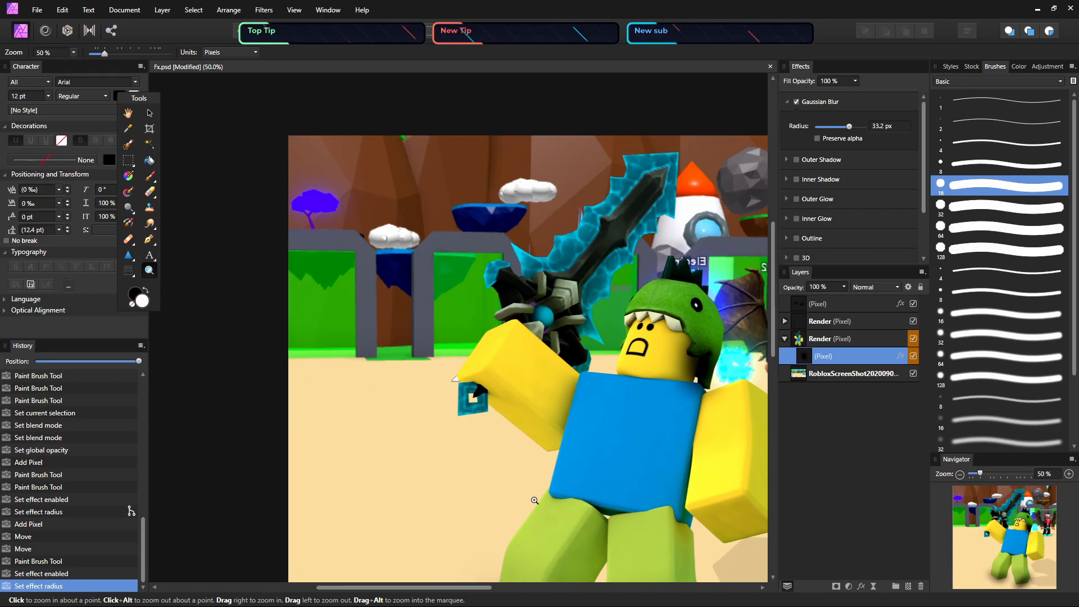
key("h")
left_click_drag(684, 427, 524, 404)
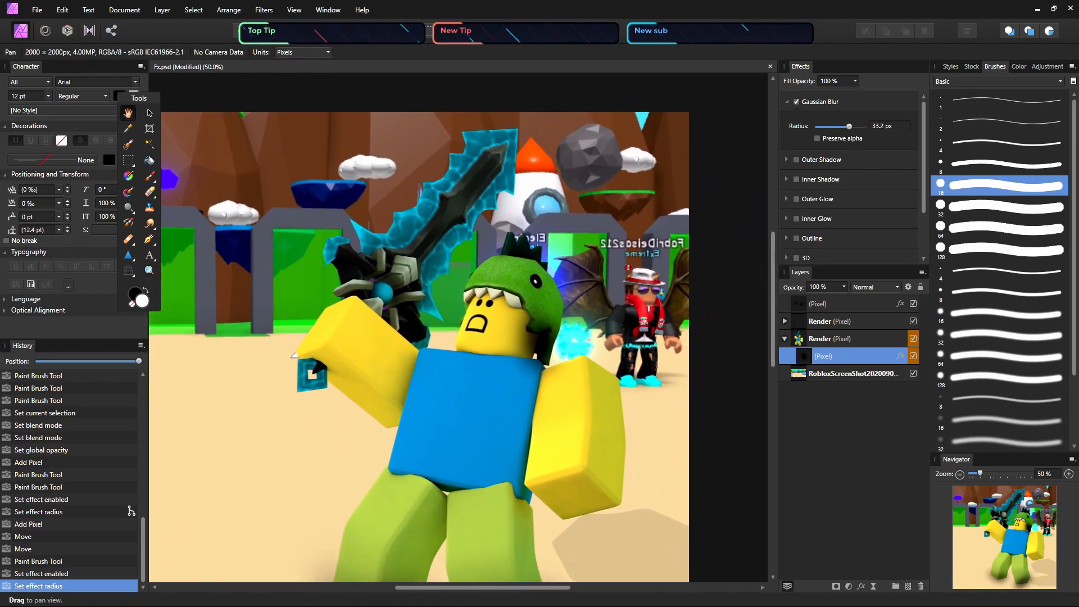
Lower the nested hood shading layer's opacity to 62%
left_click_drag(844, 287, 818, 300)
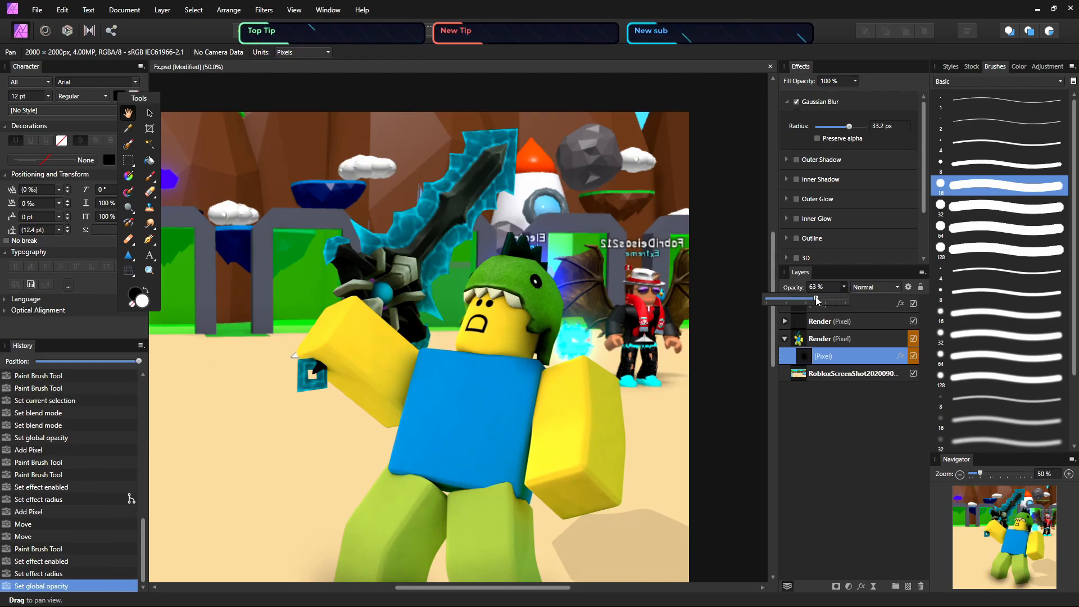
key("z")
mouse_move(529, 328)
left_mouse_down()
mouse_move(565, 328)
mouse_move(531, 327)
left_mouse_up()
key("h")
left_click_drag(573, 388, 463, 339)
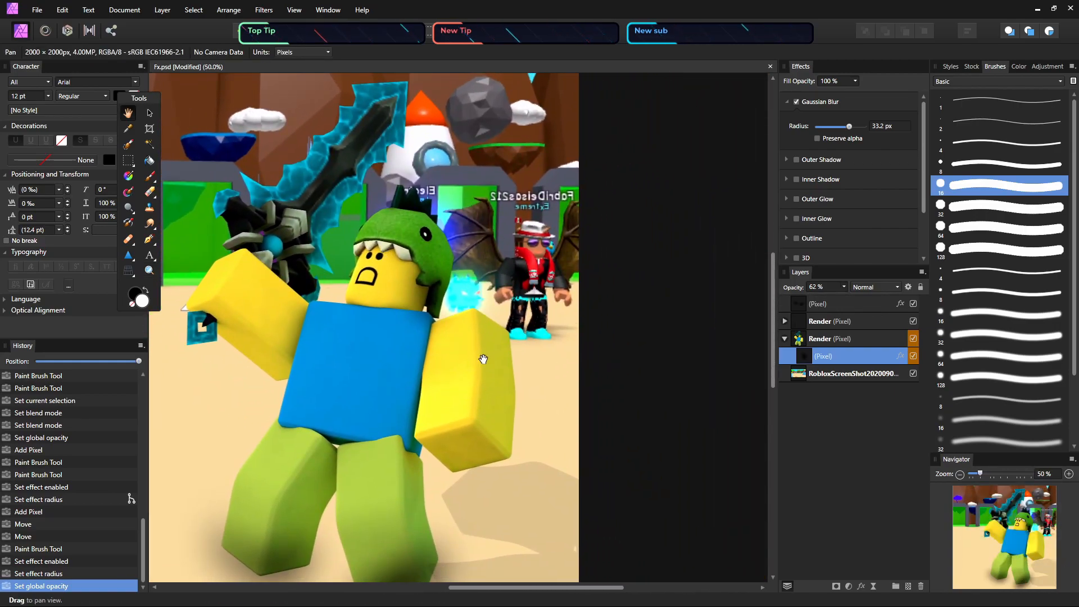
left_click_drag(503, 418, 505, 425)
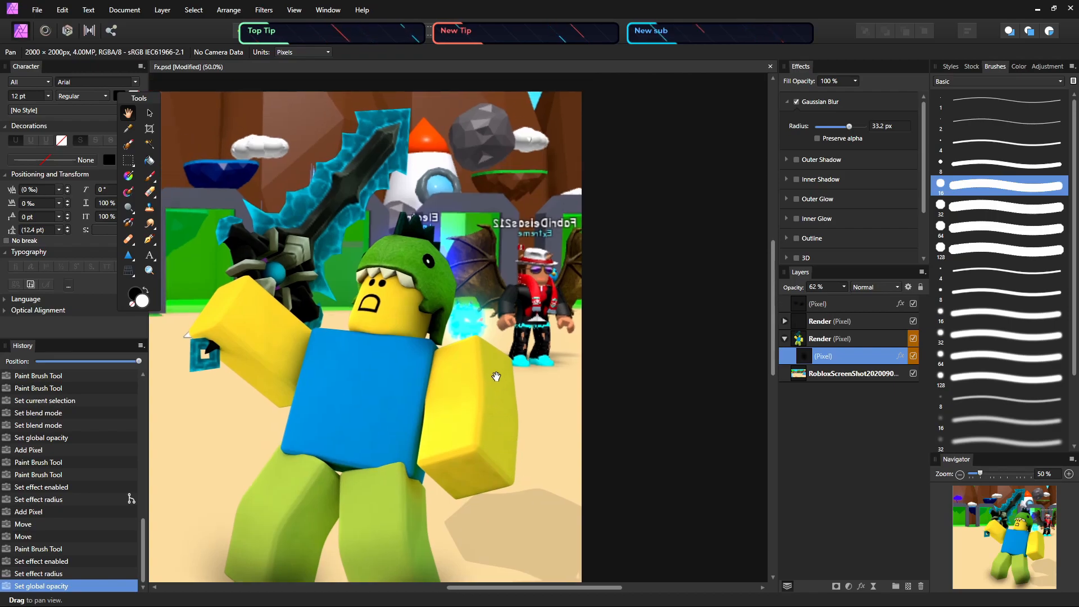
Paint a black stroke down the lowered arm's outer side and turn off the nested shading layer's Gaussian Blur
key("b")
left_click_drag(498, 388, 518, 488)
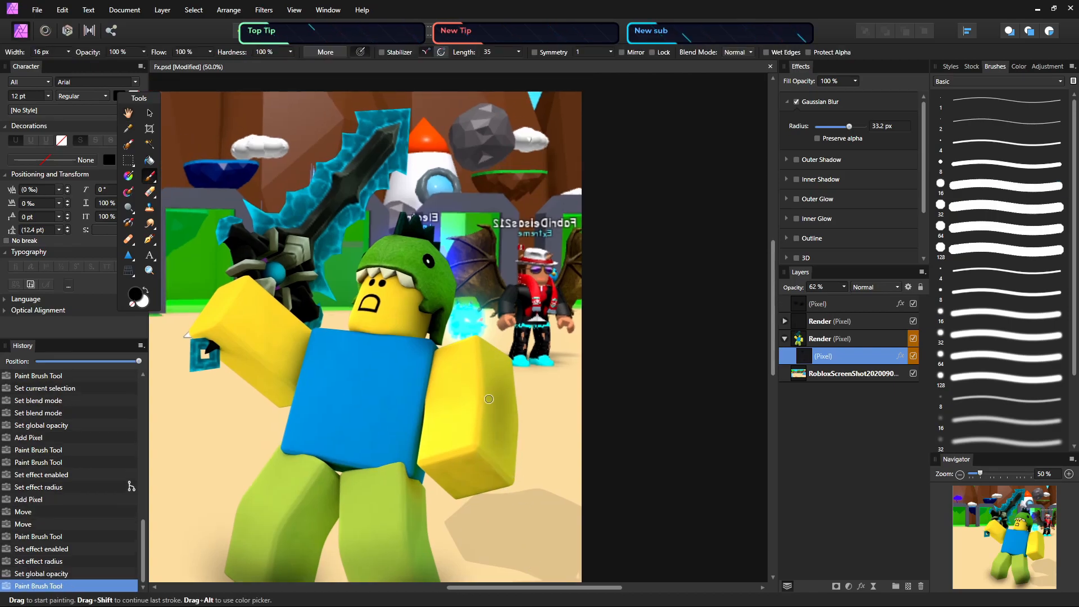
key("z")
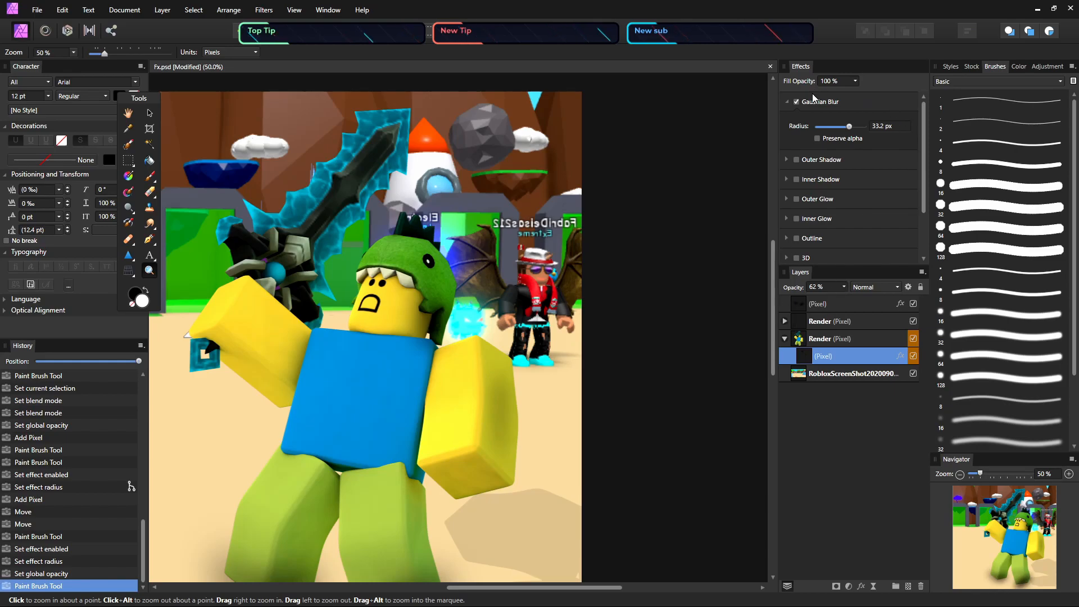
left_click(796, 102)
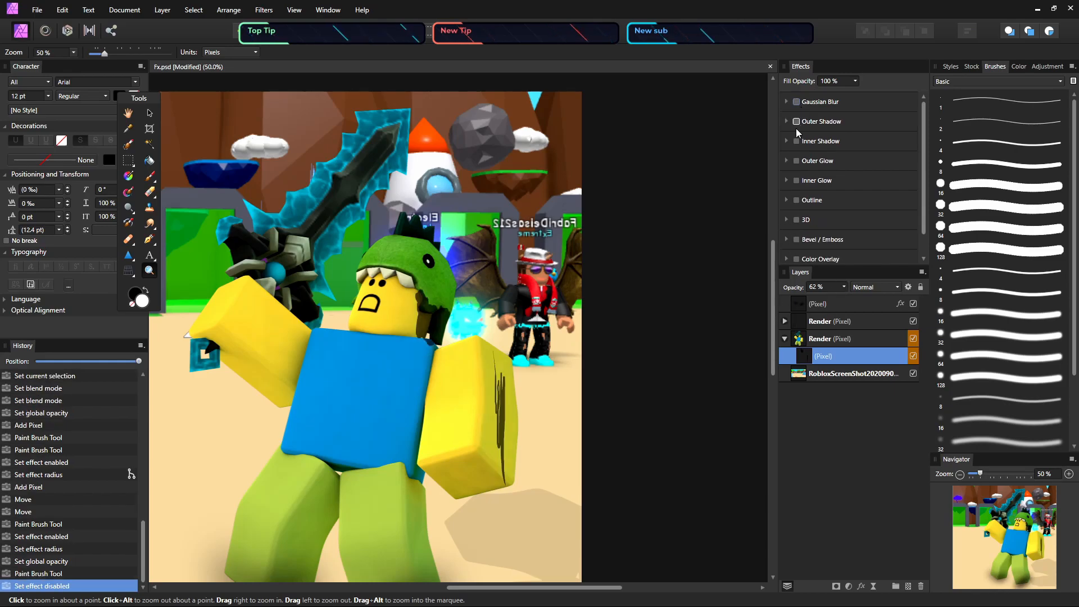
Paint the lowered arm's entire outer side face black with the 16 px brush, following its edges
left_click(521, 389)
scroll(603, 261, "up", 5)
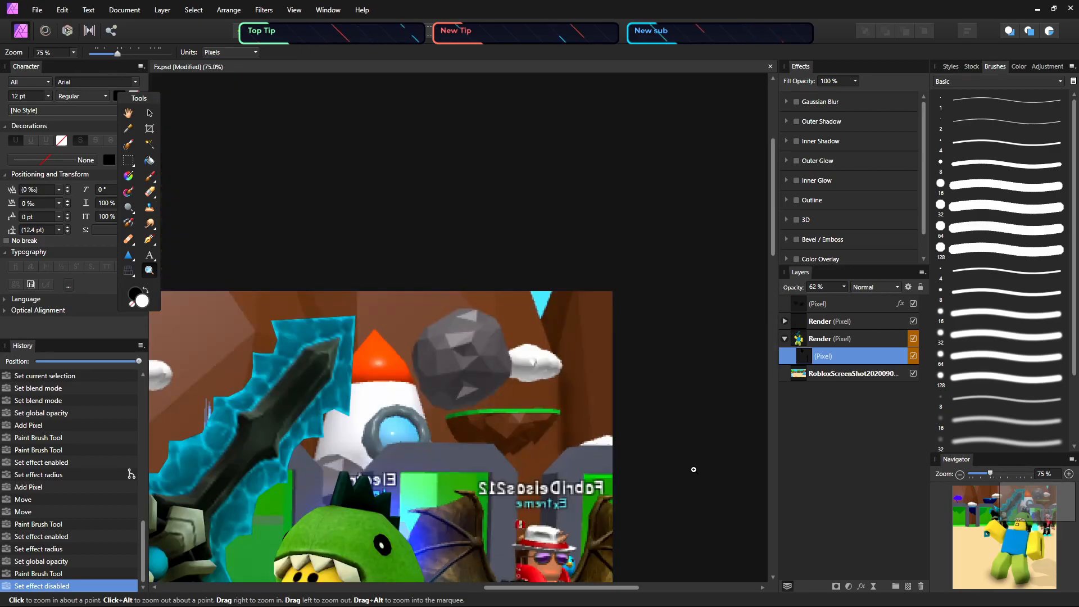
scroll(581, 476, "down", 6)
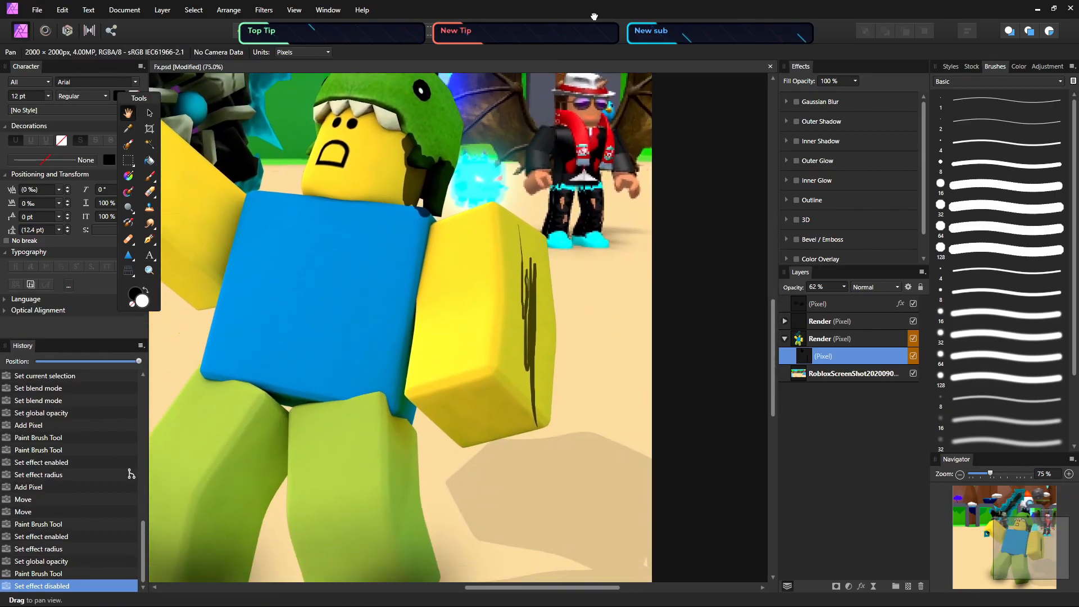
left_click_drag(501, 331, 671, 353)
key("h")
mouse_move(513, 130)
left_mouse_down()
mouse_move(496, 344)
mouse_move(414, 231)
mouse_move(434, 164)
mouse_move(402, 278)
mouse_move(420, 337)
mouse_move(456, 322)
mouse_move(464, 233)
mouse_move(484, 488)
mouse_move(501, 247)
mouse_move(474, 258)
mouse_move(416, 174)
mouse_move(388, 163)
mouse_move(360, 90)
mouse_move(364, 145)
mouse_move(403, 255)
mouse_move(414, 132)
mouse_move(398, 409)
mouse_move(385, 429)
mouse_move(393, 465)
mouse_move(370, 515)
left_mouse_up()
key("b")
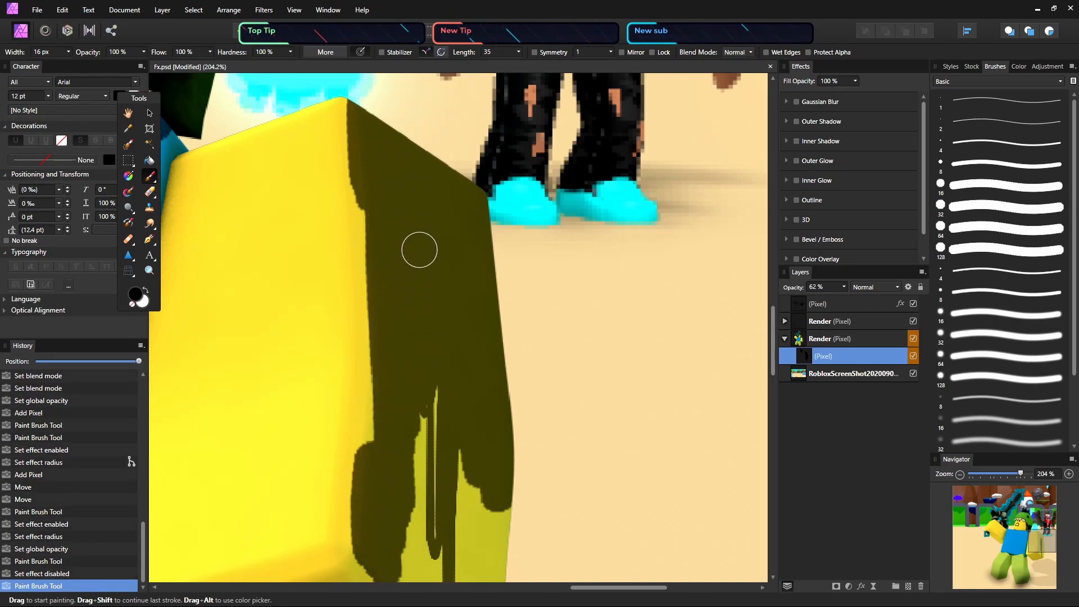
key("space")
mouse_move(446, 264)
left_mouse_down()
mouse_move(417, 85)
mouse_move(372, 112)
left_mouse_up()
mouse_move(361, 374)
left_mouse_down()
mouse_move(380, 410)
mouse_move(405, 326)
mouse_move(395, 508)
mouse_move(340, 461)
mouse_move(323, 468)
mouse_move(333, 464)
mouse_move(319, 458)
mouse_move(341, 406)
mouse_move(350, 250)
mouse_move(326, 390)
mouse_move(332, 316)
mouse_move(375, 543)
mouse_move(371, 502)
mouse_move(384, 531)
left_mouse_up()
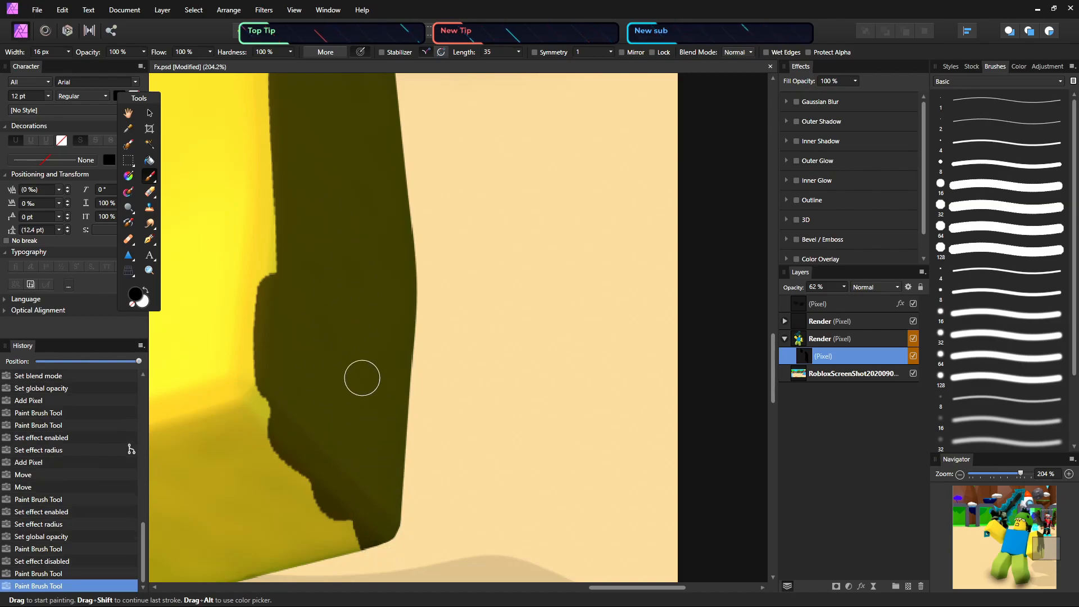
Preview the lowered arm's shading with the Gaussian Blur enabled, and disable the effect again
key("z")
left_click_drag(479, 304, 309, 127)
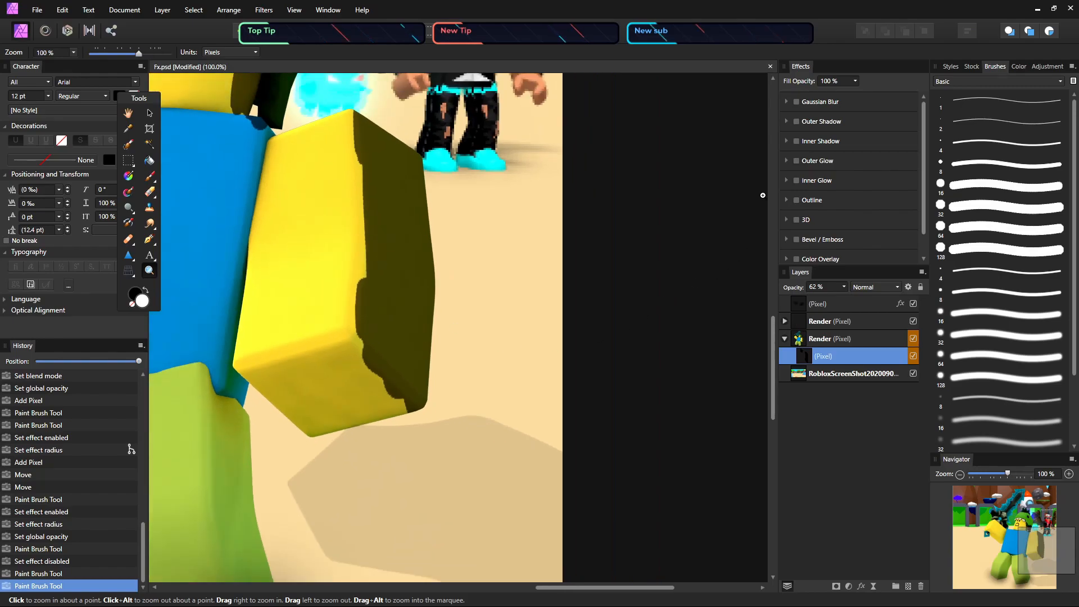
left_click(796, 102)
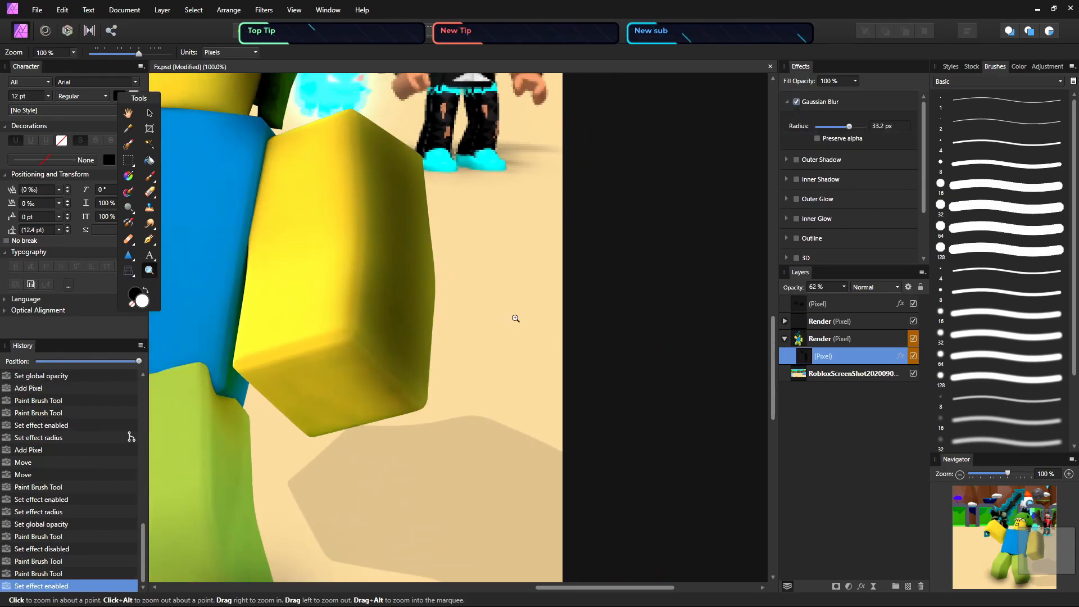
left_click_drag(419, 368, 613, 6)
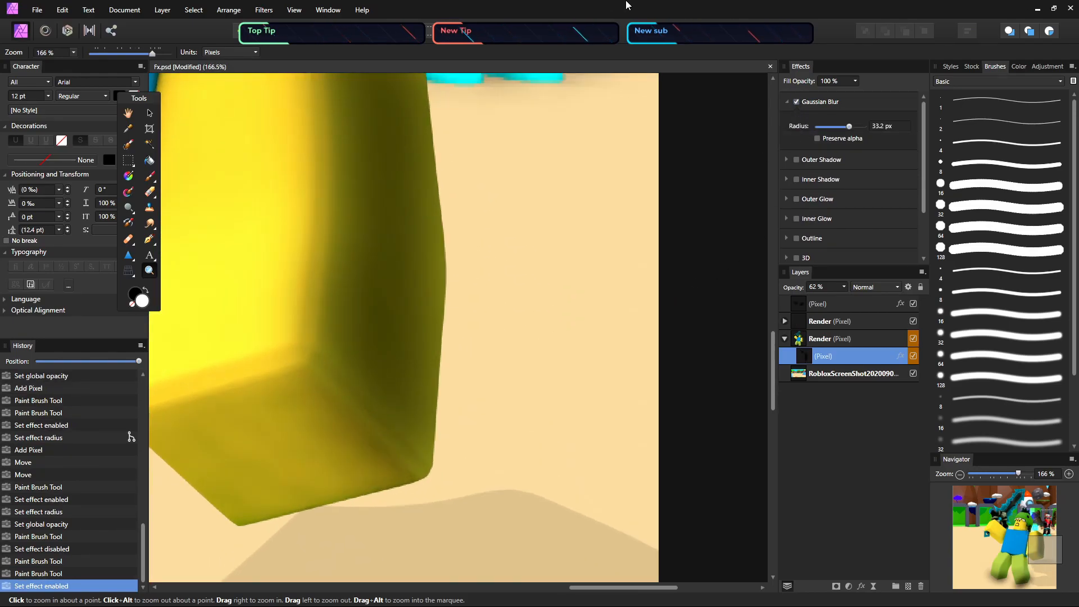
left_click(796, 102)
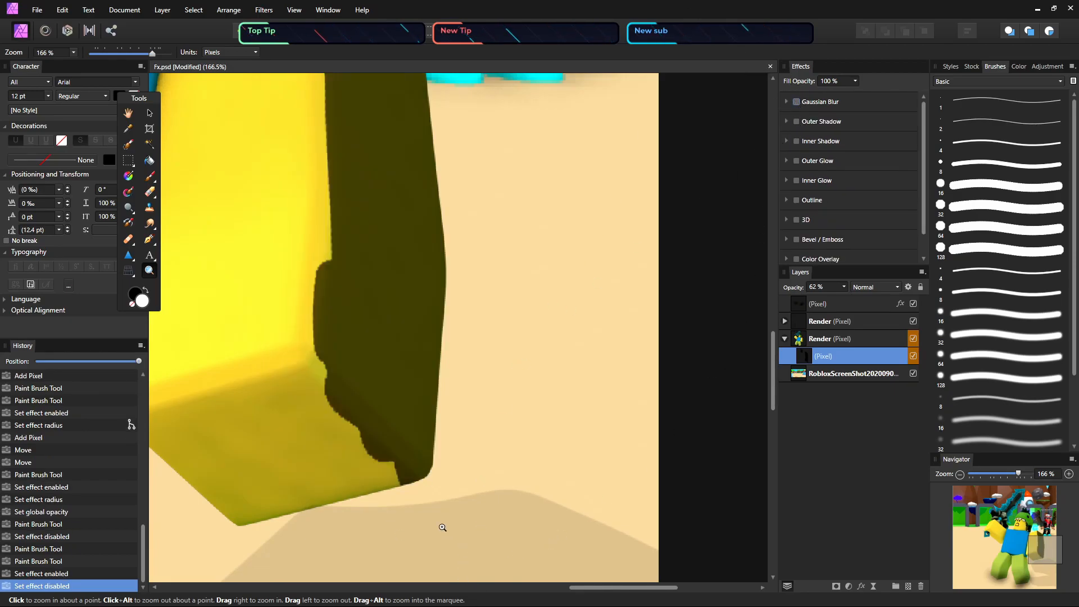
Paint black over the lowered arm's underside and the torso edge beside it, undoing and redoing the misplaced stroke
key("b")
mouse_move(333, 457)
left_mouse_down()
mouse_move(362, 407)
mouse_move(367, 474)
mouse_move(381, 481)
mouse_move(388, 373)
mouse_move(375, 496)
mouse_move(345, 455)
mouse_move(360, 352)
mouse_move(356, 397)
mouse_move(252, 572)
mouse_move(235, 518)
mouse_move(238, 558)
mouse_move(211, 493)
mouse_move(190, 503)
mouse_move(165, 436)
mouse_move(161, 461)
left_mouse_up()
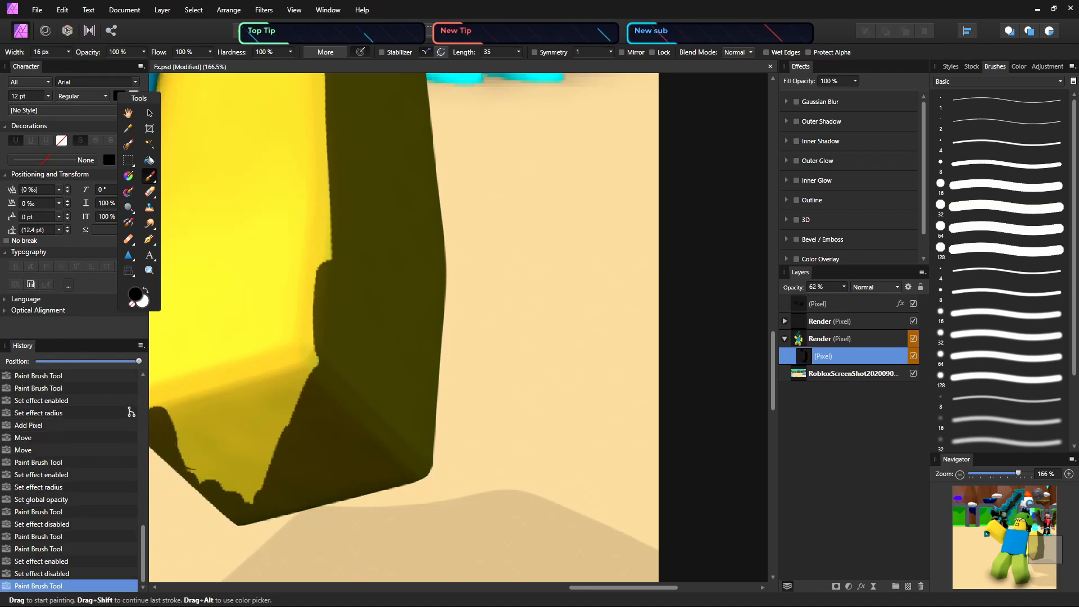
left_click(654, 580)
left_click_drag(655, 587, 593, 587)
mouse_move(539, 475)
left_mouse_down()
mouse_move(576, 385)
mouse_move(519, 518)
mouse_move(474, 531)
mouse_move(530, 399)
mouse_move(580, 377)
mouse_move(591, 357)
mouse_move(570, 376)
mouse_move(567, 367)
mouse_move(531, 411)
mouse_move(537, 396)
mouse_move(521, 413)
mouse_move(490, 403)
mouse_move(427, 428)
left_mouse_up()
key("ctrl+z")
mouse_move(526, 495)
left_mouse_down()
mouse_move(531, 450)
mouse_move(554, 405)
mouse_move(578, 387)
mouse_move(587, 318)
mouse_move(557, 390)
mouse_move(488, 464)
mouse_move(408, 410)
mouse_move(487, 492)
mouse_move(477, 357)
mouse_move(573, 349)
mouse_move(444, 406)
mouse_move(400, 412)
mouse_move(412, 399)
mouse_move(348, 210)
mouse_move(407, 211)
mouse_move(385, 378)
mouse_move(403, 441)
mouse_move(394, 492)
mouse_move(395, 366)
mouse_move(356, 222)
mouse_move(355, 287)
left_mouse_up()
Paint black over the outer side face of the leg below the lowered arm, up to the torso's lower corner
key("h")
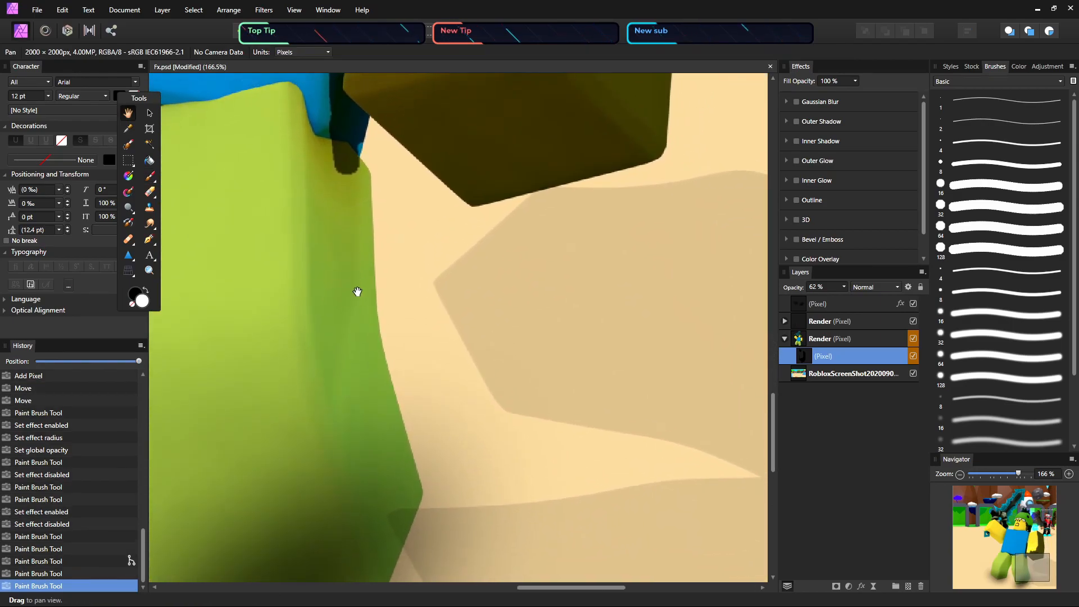
key("b")
mouse_move(324, 179)
left_mouse_down()
mouse_move(332, 306)
mouse_move(380, 504)
mouse_move(406, 456)
mouse_move(376, 339)
mouse_move(361, 332)
mouse_move(347, 111)
mouse_move(322, 253)
mouse_move(405, 558)
mouse_move(364, 523)
mouse_move(286, 311)
mouse_move(269, 96)
mouse_move(332, 390)
mouse_move(316, 288)
left_mouse_up()
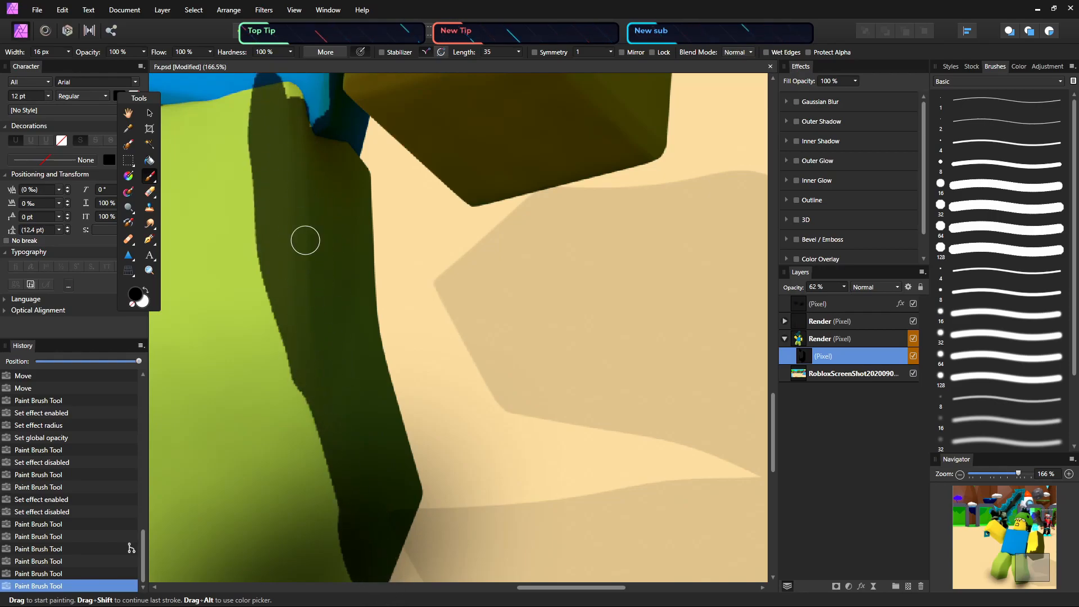
mouse_move(285, 107)
left_mouse_down()
mouse_move(329, 117)
mouse_move(338, 96)
left_mouse_up()
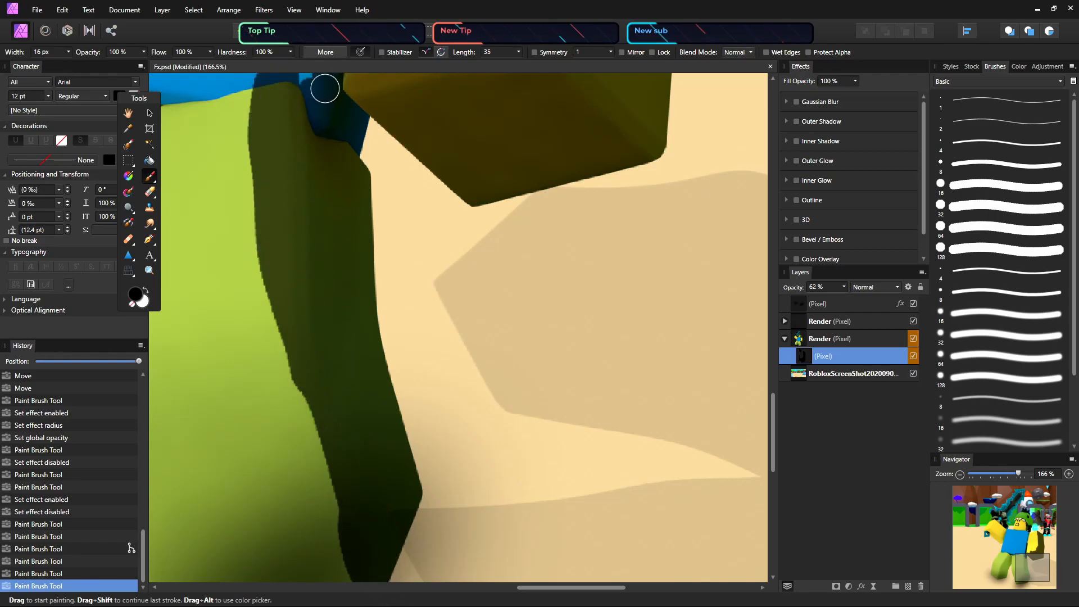
Turn the nested shading layer's Gaussian Blur back on for the painted arm and leg shadows
key("z")
mouse_move(351, 214)
left_mouse_down()
mouse_move(255, 193)
mouse_move(265, 132)
left_mouse_up()
key("ctrl+minus")
key("ctrl+minus")
key("ctrl+minus")
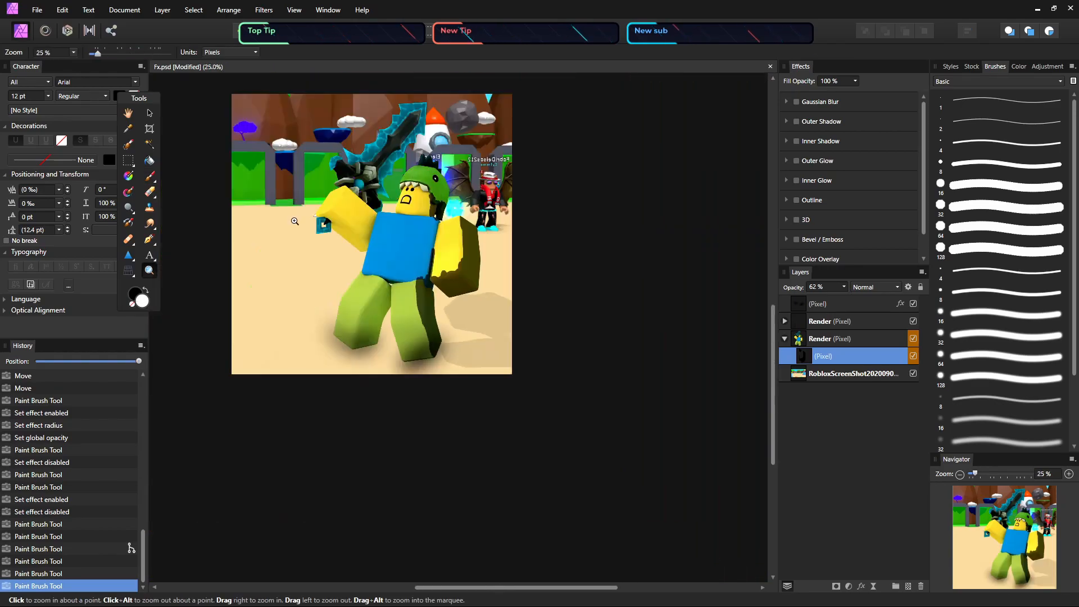
left_click(796, 102)
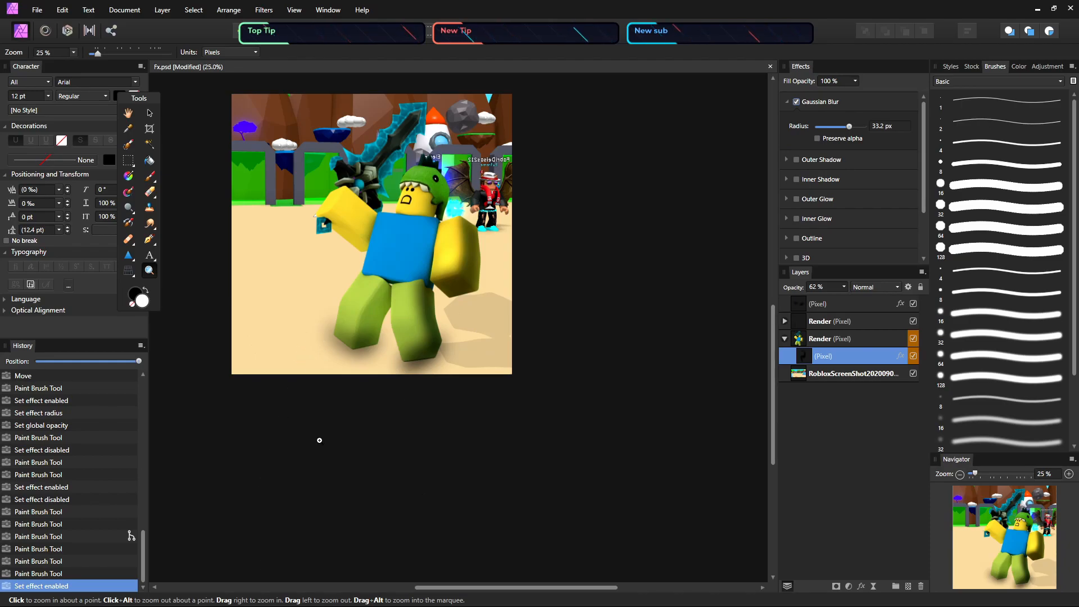
Paint blurred black shading along the inner side of the other leg, up to where it meets the torso
mouse_move(365, 333)
left_mouse_down()
mouse_move(398, 372)
mouse_move(650, 428)
left_mouse_up()
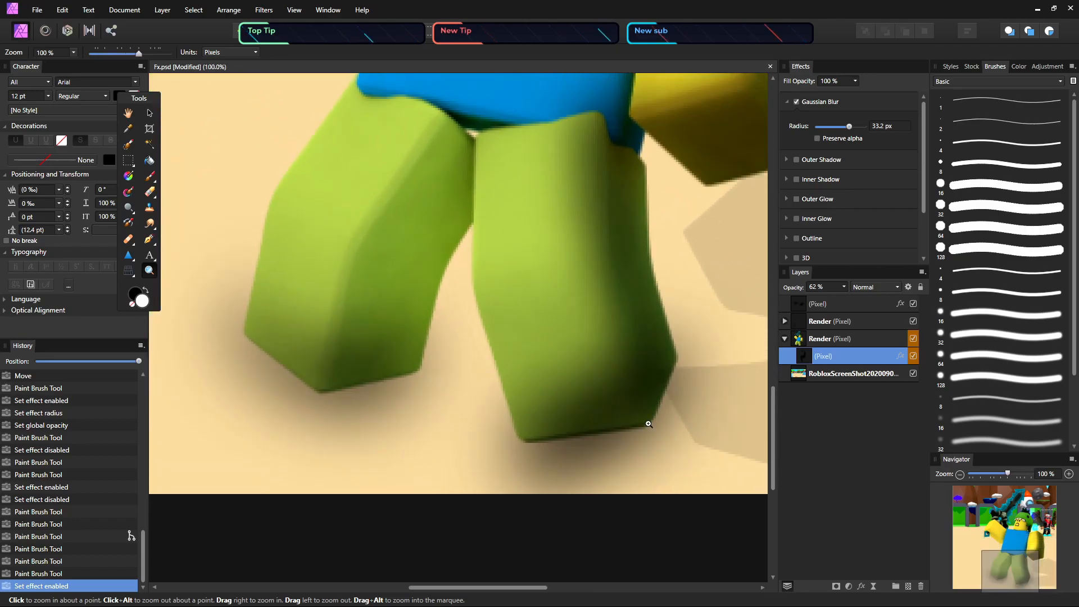
key("b")
mouse_move(402, 283)
left_mouse_down()
mouse_move(434, 176)
mouse_move(404, 339)
mouse_move(448, 243)
mouse_move(373, 337)
mouse_move(370, 386)
left_mouse_up()
left_click_drag(459, 106, 476, 126)
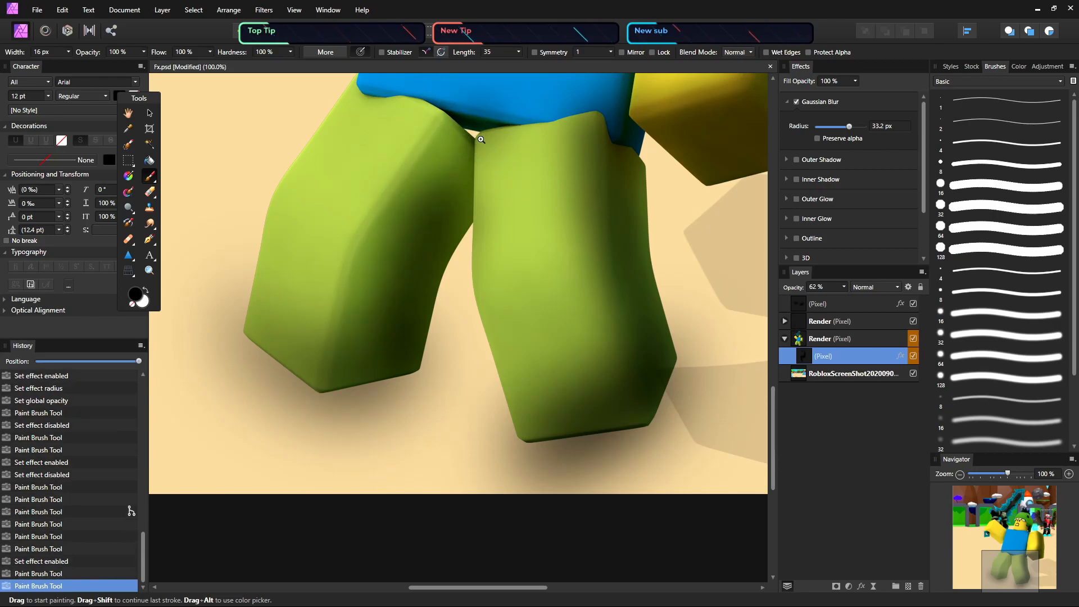
Paint soft black shading on the raised arm where it meets the torso, and along the adjoining torso edge
left_click_drag(380, 111, 290, 160)
left_click_drag(380, 134, 409, 354)
left_click_drag(412, 259, 756, 424)
left_click_drag(470, 154, 485, 308)
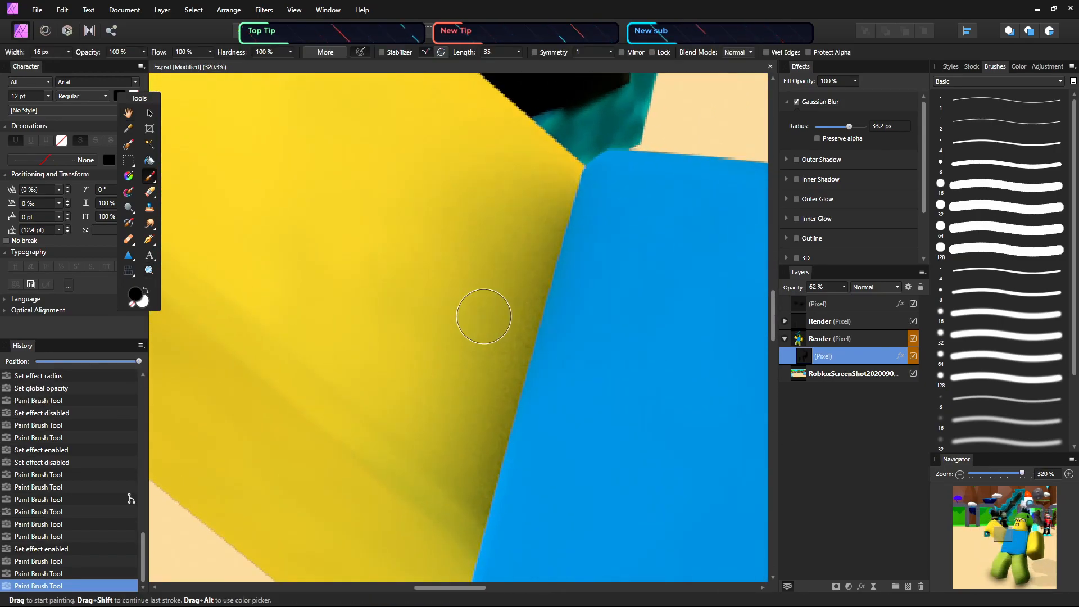
key("z")
mouse_move(583, 260)
left_mouse_down()
mouse_move(525, 371)
mouse_move(562, 450)
left_mouse_up()
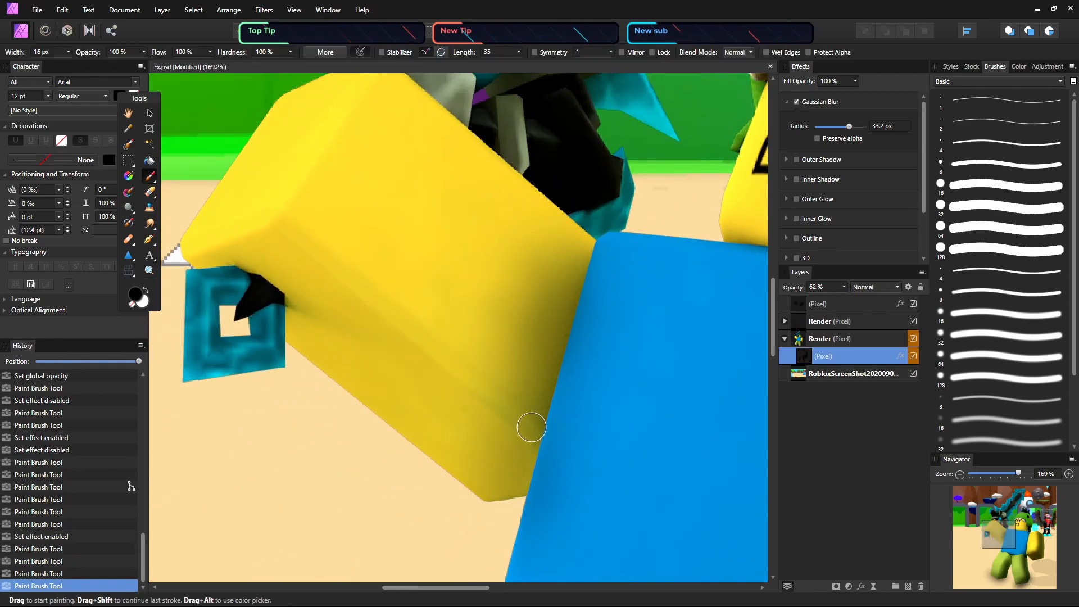
left_click_drag(580, 366, 464, 422)
left_click_drag(662, 399, 528, 443)
Paint soft black shading over the dinosaur hood and the lower part of the character's face
left_click(505, 588)
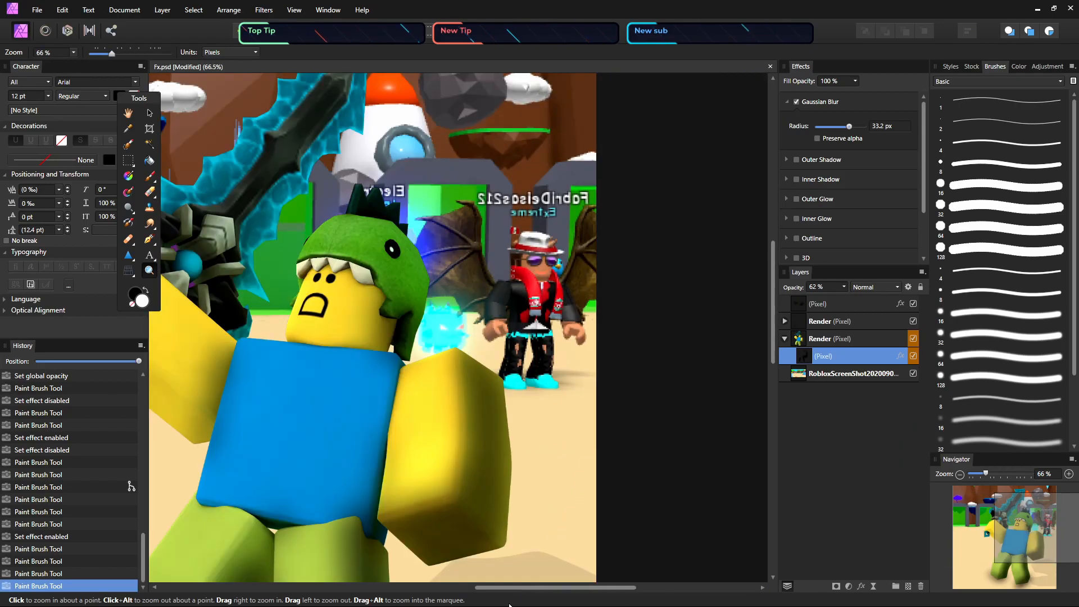
left_click_drag(517, 588, 493, 597)
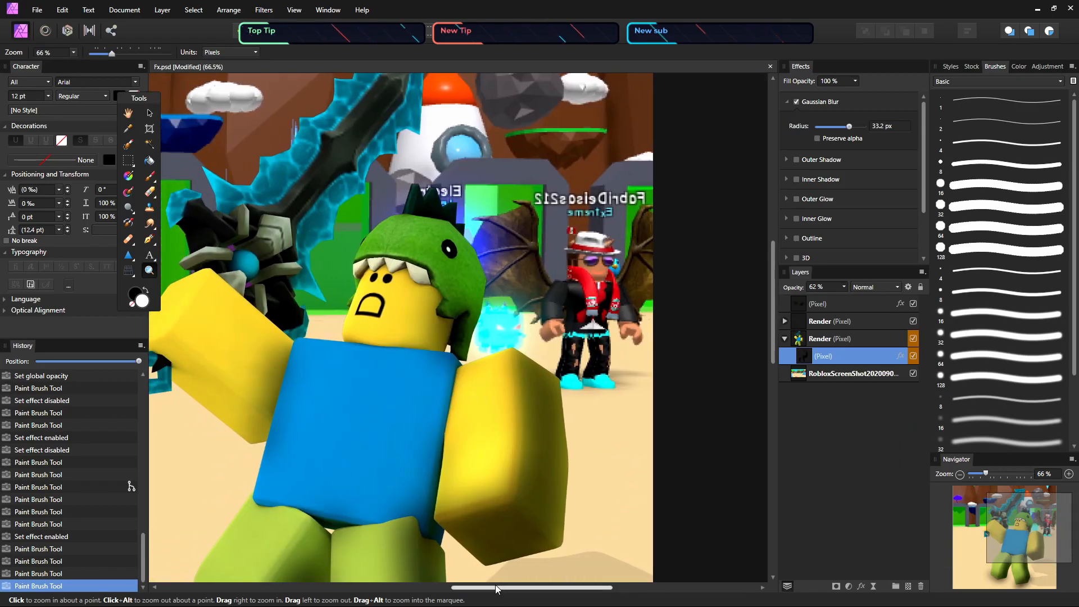
key("b")
mouse_move(449, 204)
left_mouse_down()
mouse_move(470, 233)
mouse_move(455, 222)
mouse_move(408, 238)
mouse_move(452, 257)
left_mouse_up()
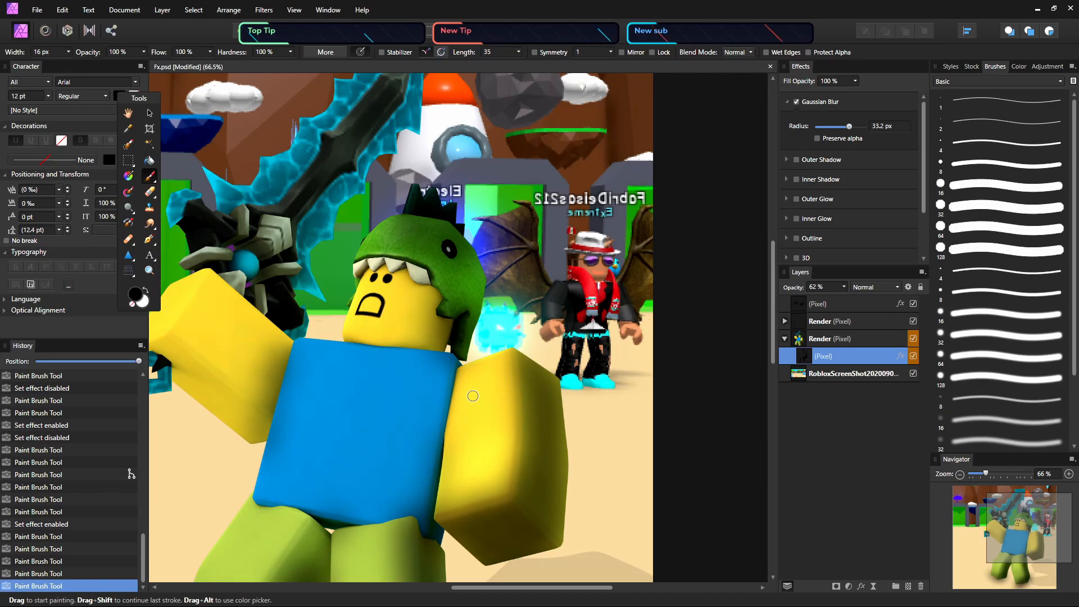
mouse_move(390, 309)
left_mouse_down()
mouse_move(396, 292)
mouse_move(384, 336)
mouse_move(392, 338)
mouse_move(374, 322)
mouse_move(373, 272)
left_mouse_up()
Add a second pixel layer nested in the character's Render layer above the shading, with white as the paint colour
key("z")
left_click_drag(501, 234, 442, 266)
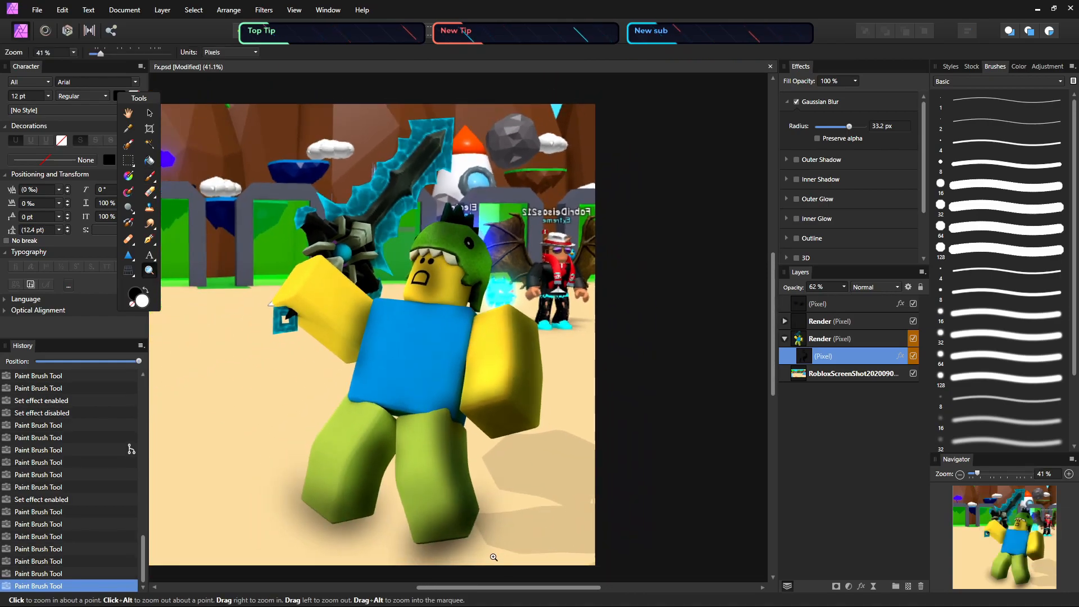
key("h")
left_click_drag(432, 288, 481, 280)
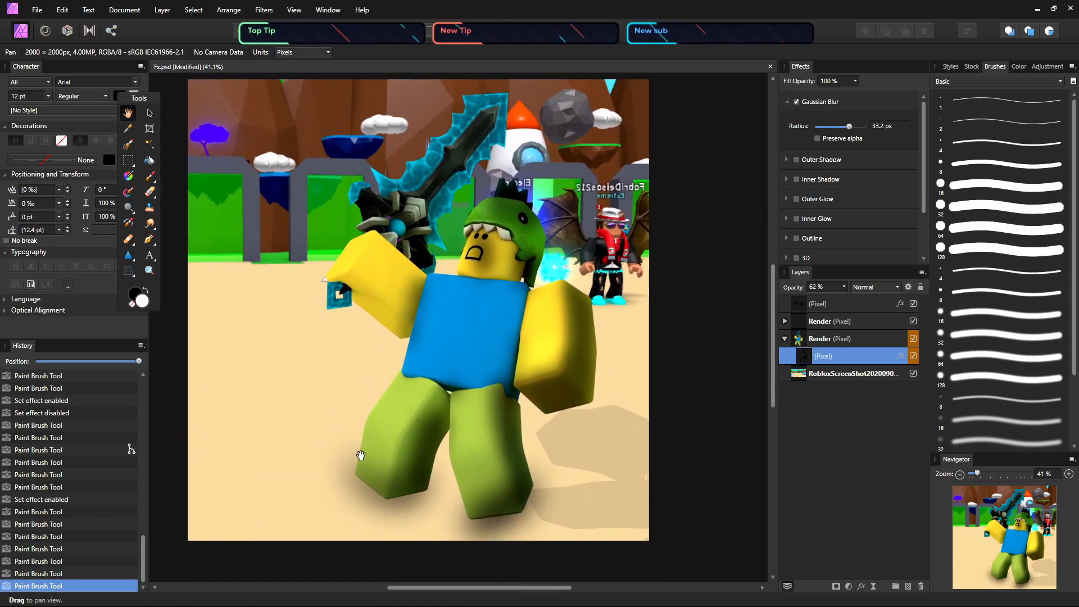
left_click(909, 587)
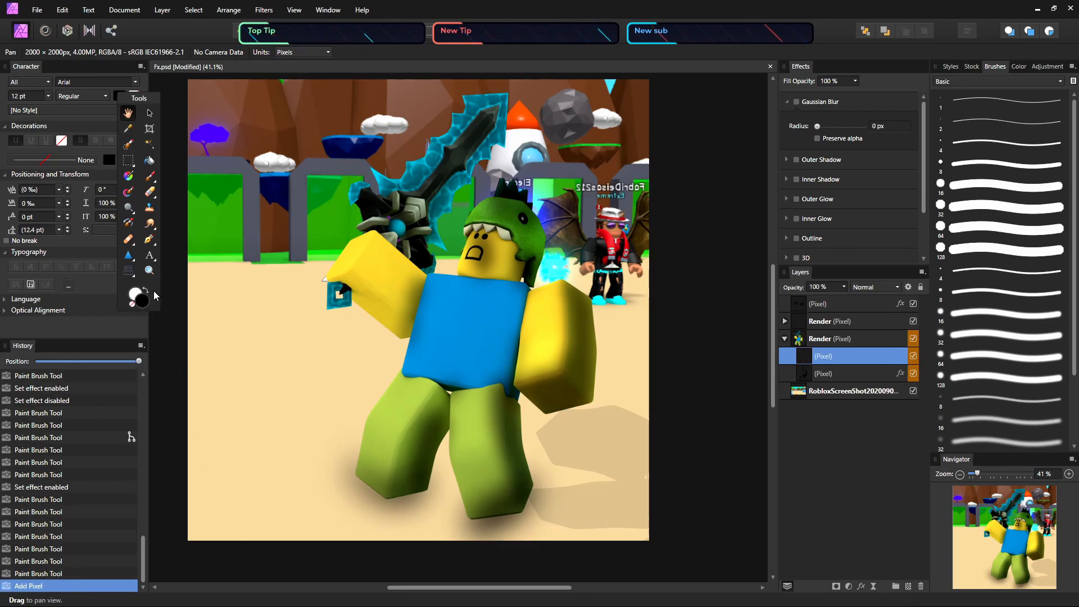
left_click(850, 375)
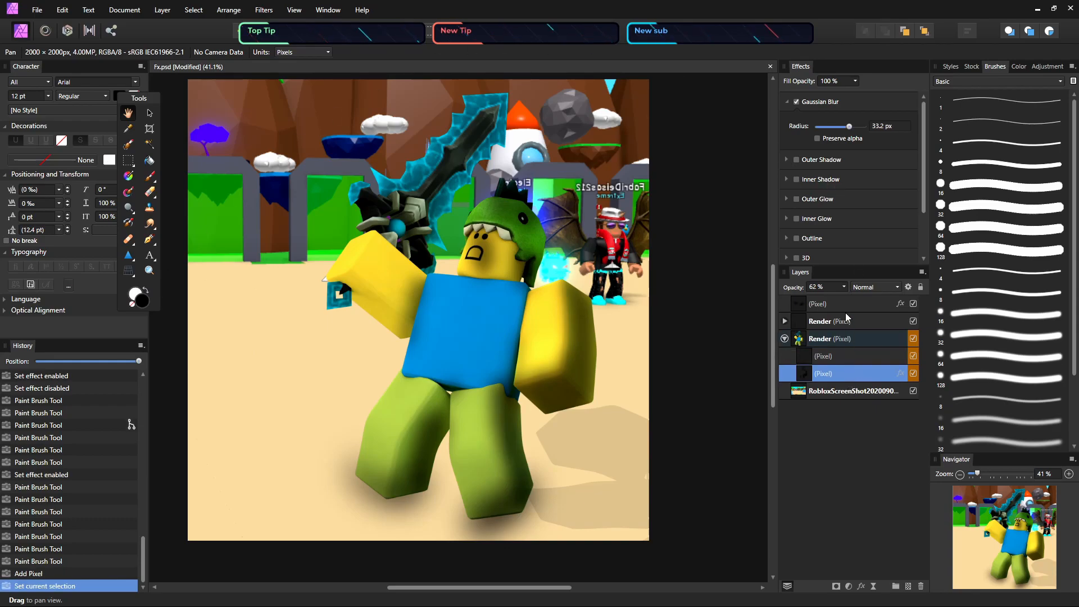
left_click(842, 357)
Give the new nested layer a 33 px Gaussian Blur with Preserve alpha off
left_click(872, 135)
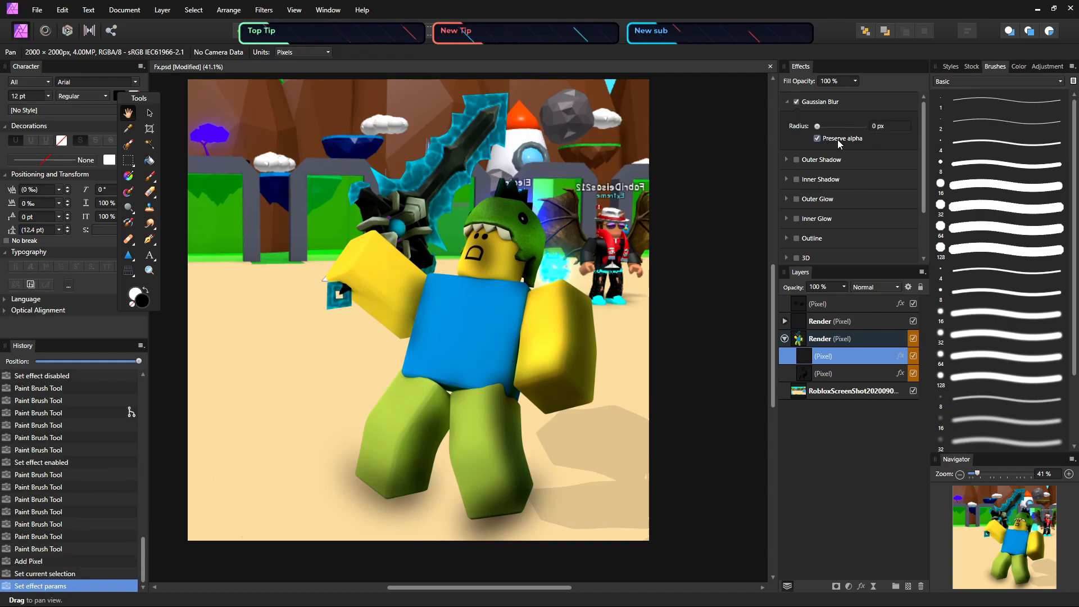
left_click(878, 127)
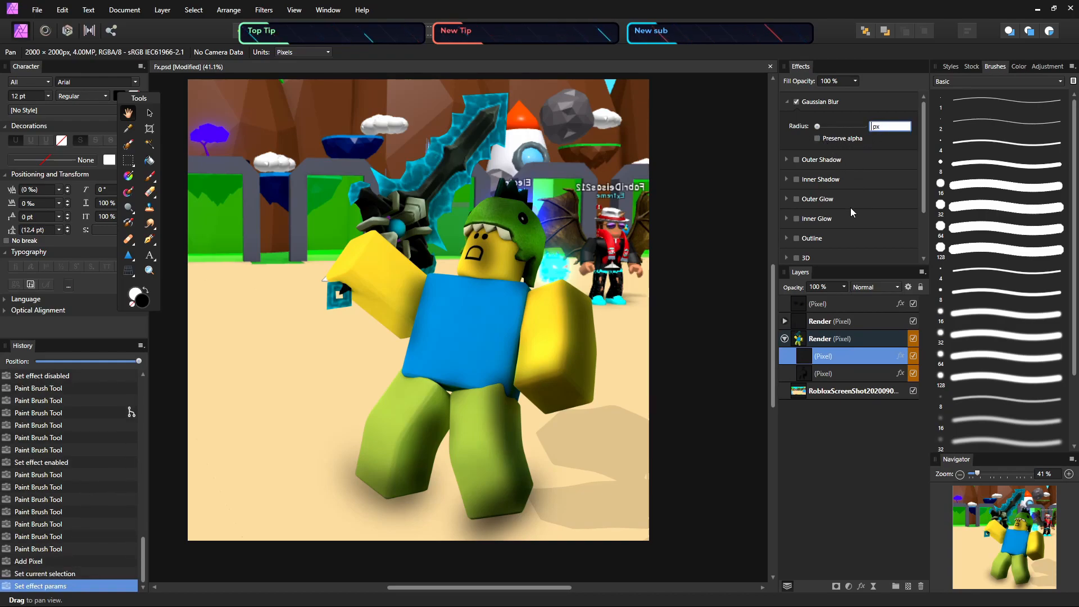
type("33")
key("Return")
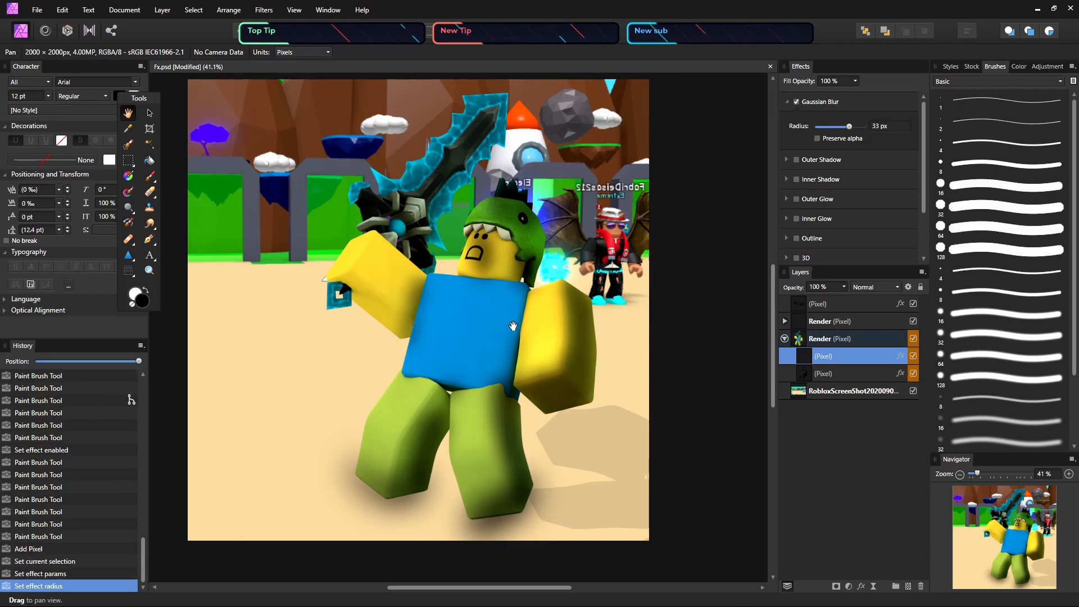
Try a soft white highlight on the sword's pommel below the raised hand, and undo it
key("b")
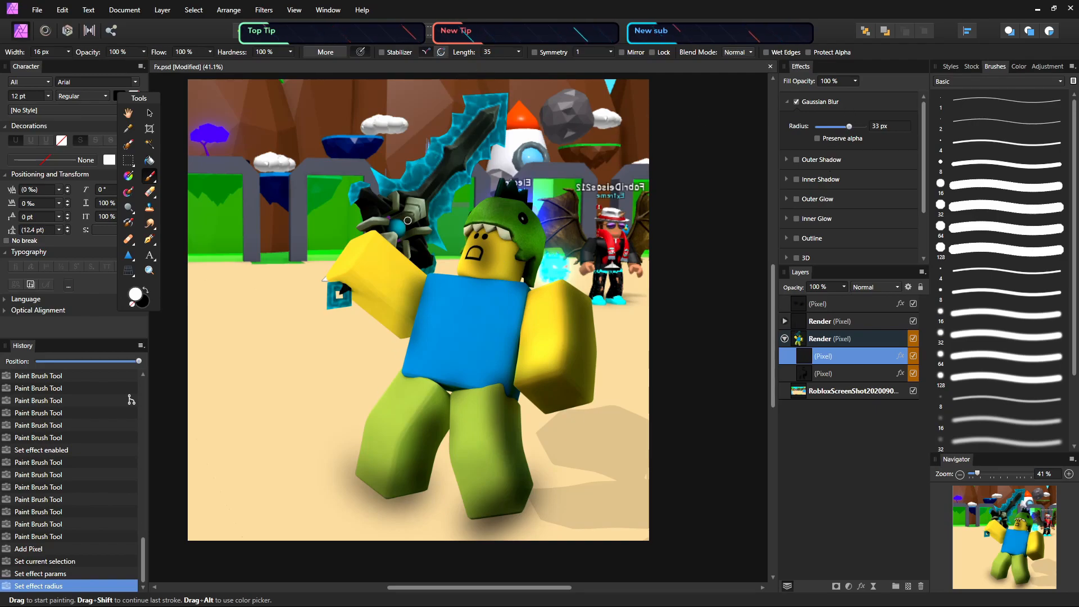
left_click(333, 275)
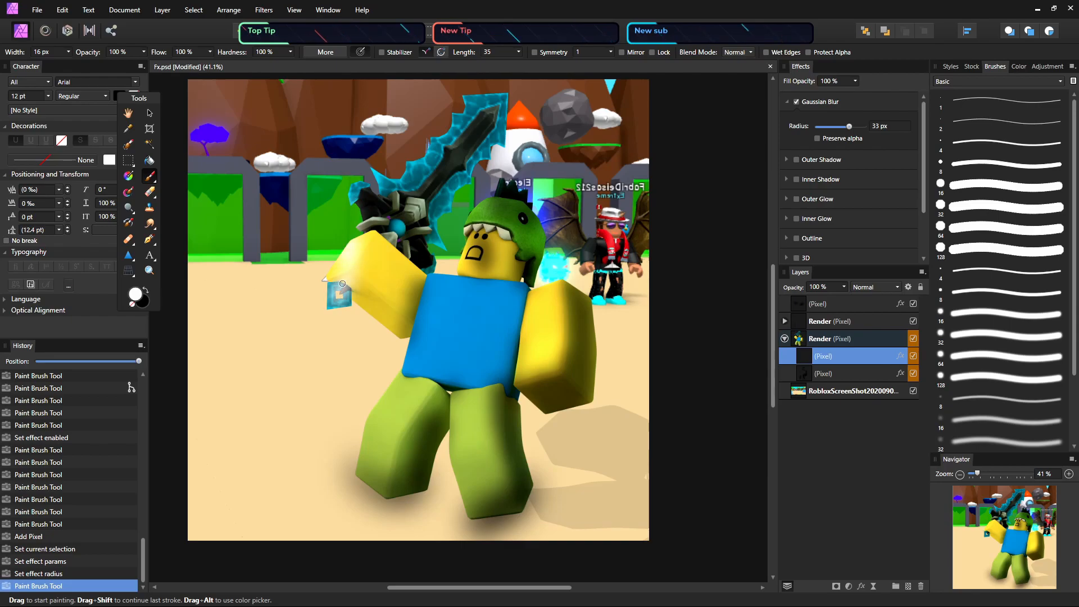
key("ctrl+z")
Paint soft white highlights along the jagged blue edge and dark core of the sword blade near its tip
key("z")
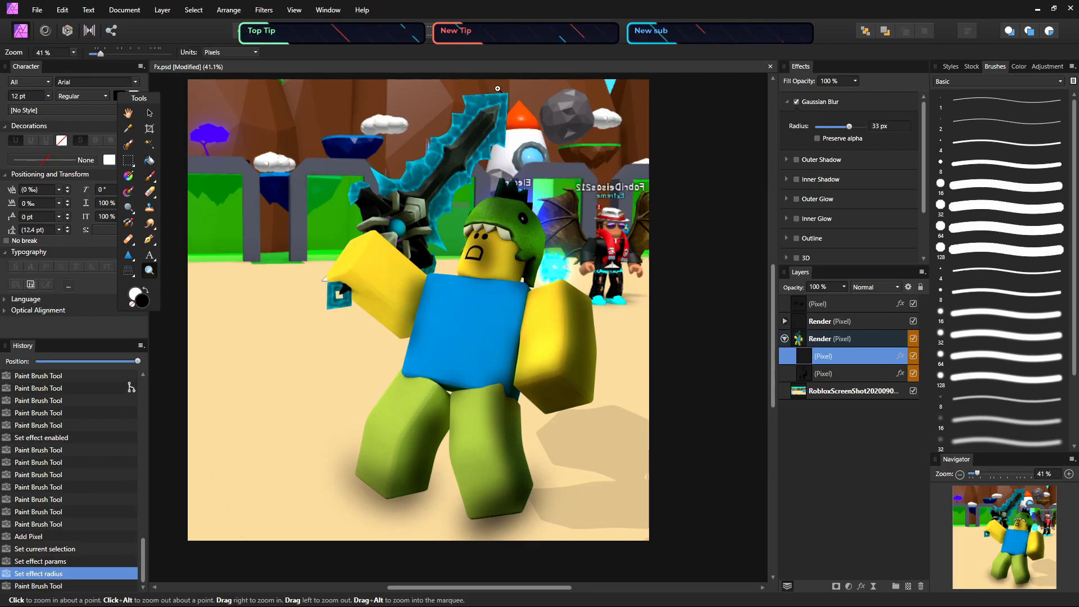
left_click_drag(481, 123, 664, 293)
left_click(427, 113)
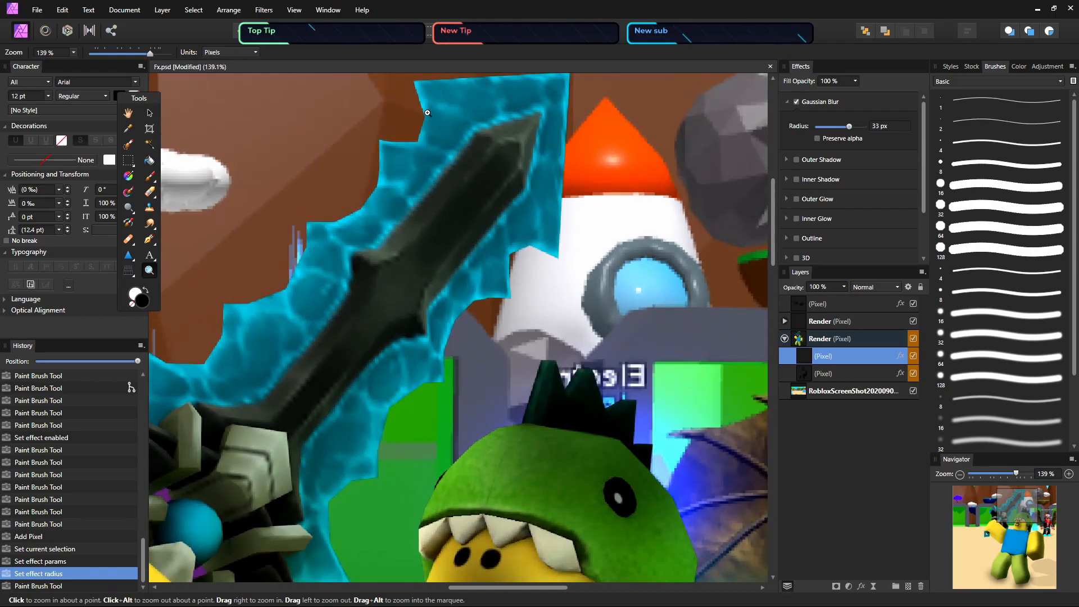
left_click_drag(423, 109, 618, 284)
key("h")
left_click_drag(487, 143, 487, 286)
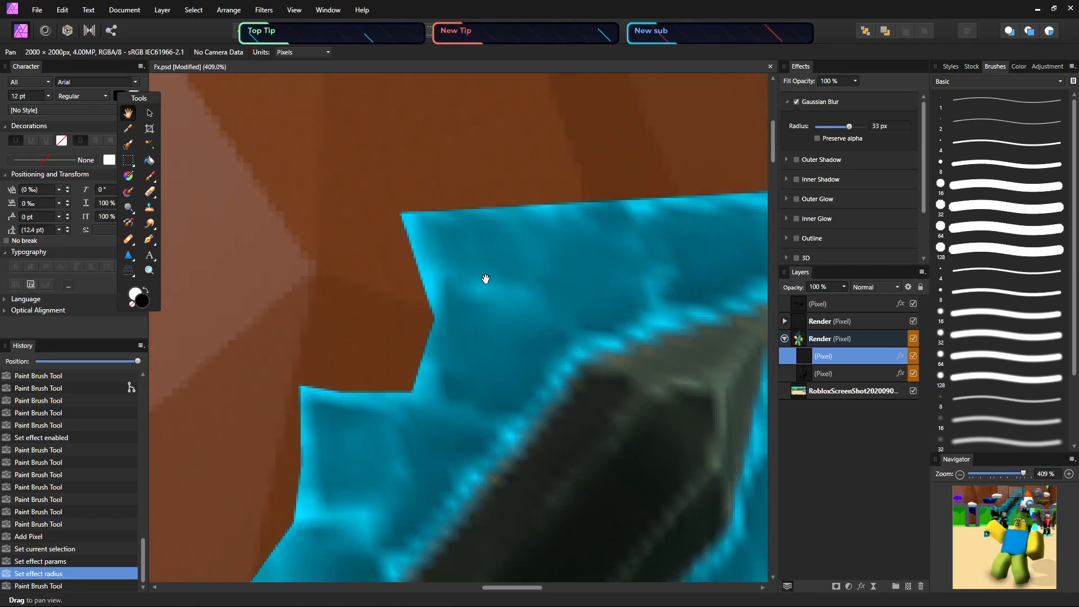
key("b")
mouse_move(402, 233)
left_mouse_down()
mouse_move(421, 264)
mouse_move(410, 380)
mouse_move(390, 417)
left_mouse_up()
key("h")
mouse_move(434, 386)
left_mouse_down()
mouse_move(485, 298)
mouse_move(475, 183)
mouse_move(462, 260)
mouse_move(498, 210)
mouse_move(495, 227)
left_mouse_up()
left_click_drag(393, 229, 476, 327)
key("z")
left_click_drag(547, 251, 402, 163)
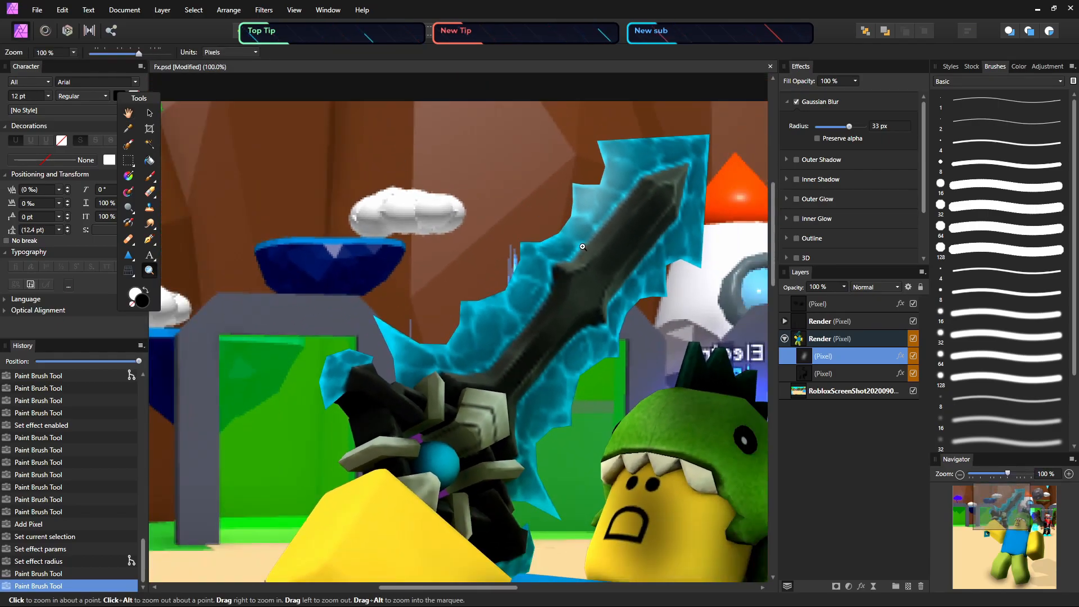
left_click_drag(578, 260, 548, 258)
Paint soft white highlights over the sword's dark hilt, its guard and the length of the blade
key("b")
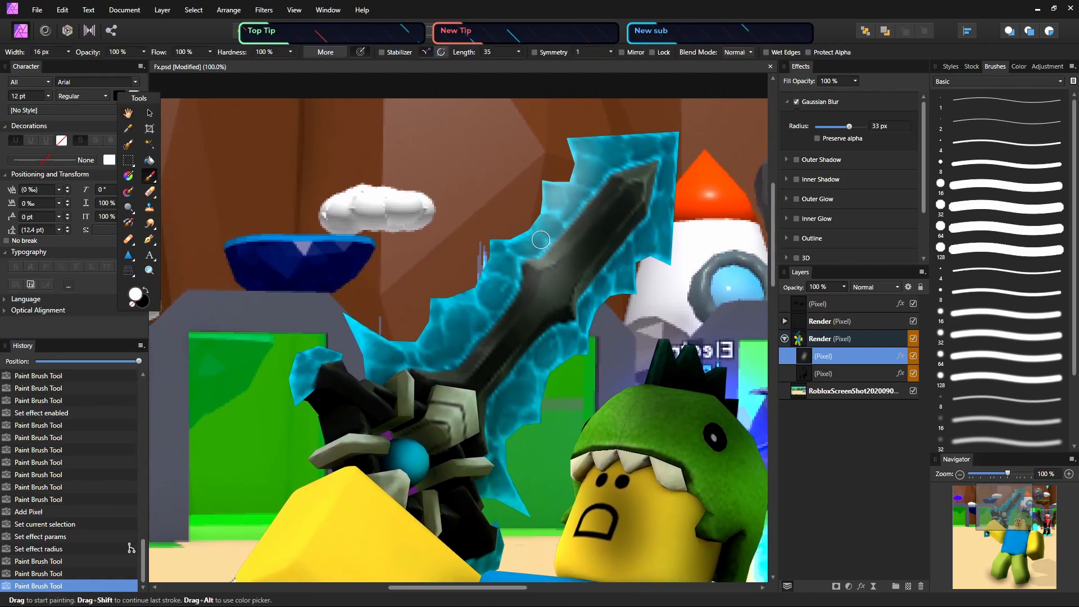
mouse_move(505, 297)
left_mouse_down()
mouse_move(446, 344)
mouse_move(388, 356)
mouse_move(345, 401)
mouse_move(342, 439)
mouse_move(320, 368)
mouse_move(344, 421)
left_mouse_up()
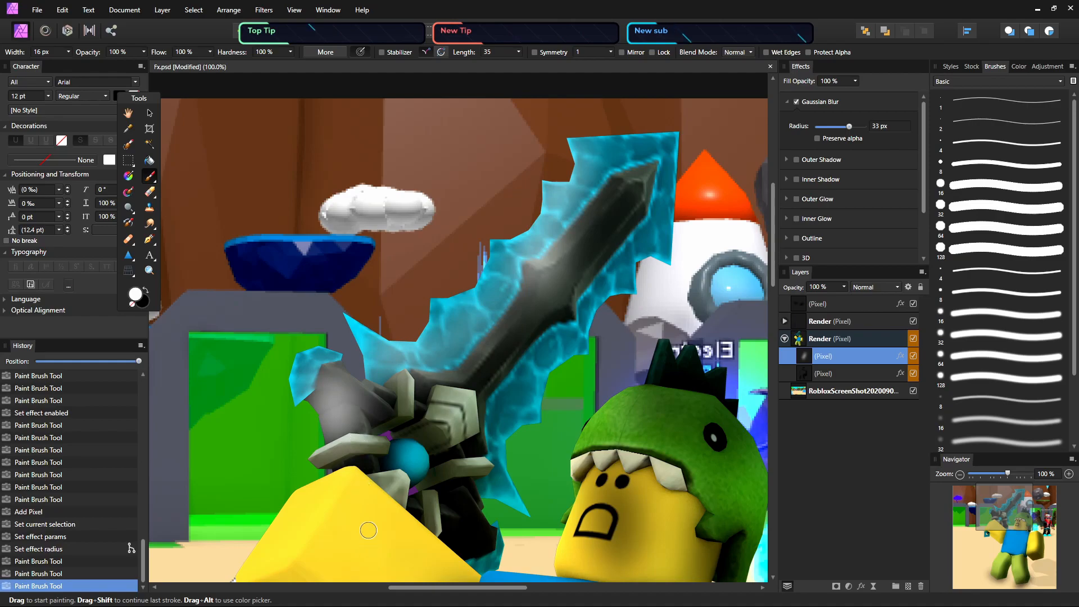
mouse_move(412, 421)
left_mouse_down()
mouse_move(442, 460)
mouse_move(426, 507)
mouse_move(390, 463)
left_mouse_up()
mouse_move(390, 403)
left_mouse_down()
mouse_move(429, 431)
mouse_move(445, 400)
left_mouse_up()
mouse_move(601, 335)
left_mouse_down()
mouse_move(557, 318)
mouse_move(491, 483)
mouse_move(519, 464)
left_mouse_up()
mouse_move(521, 315)
left_mouse_down()
mouse_move(551, 264)
mouse_move(591, 253)
mouse_move(638, 209)
mouse_move(660, 228)
mouse_move(630, 164)
left_mouse_up()
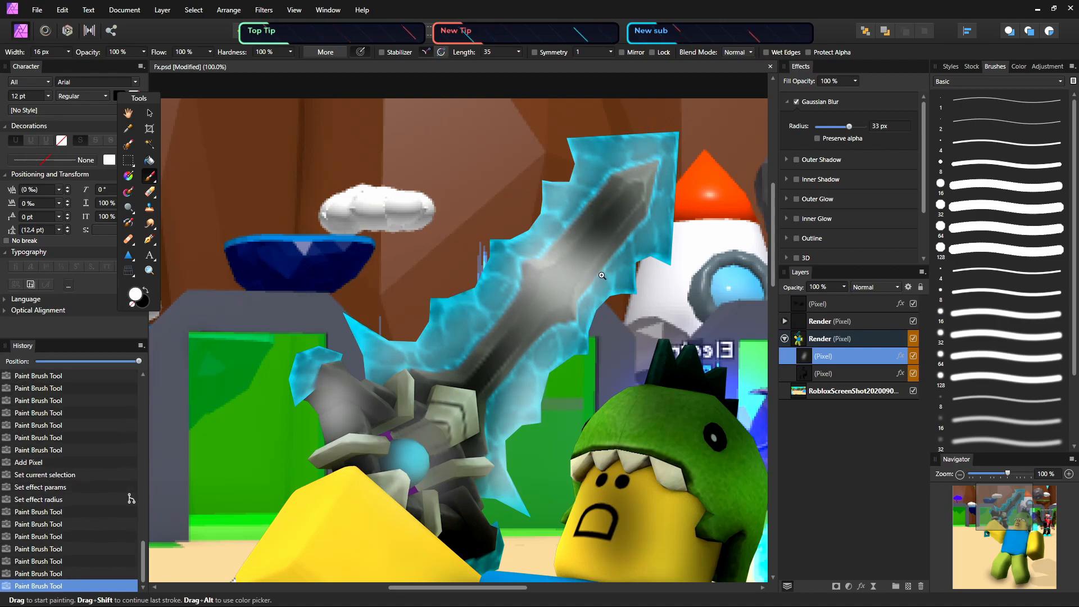
Brighten the square blue pommel below the raised hand with small white brush touches
key("z")
scroll(598, 269, "down", 4)
scroll(595, 421, "up", 1)
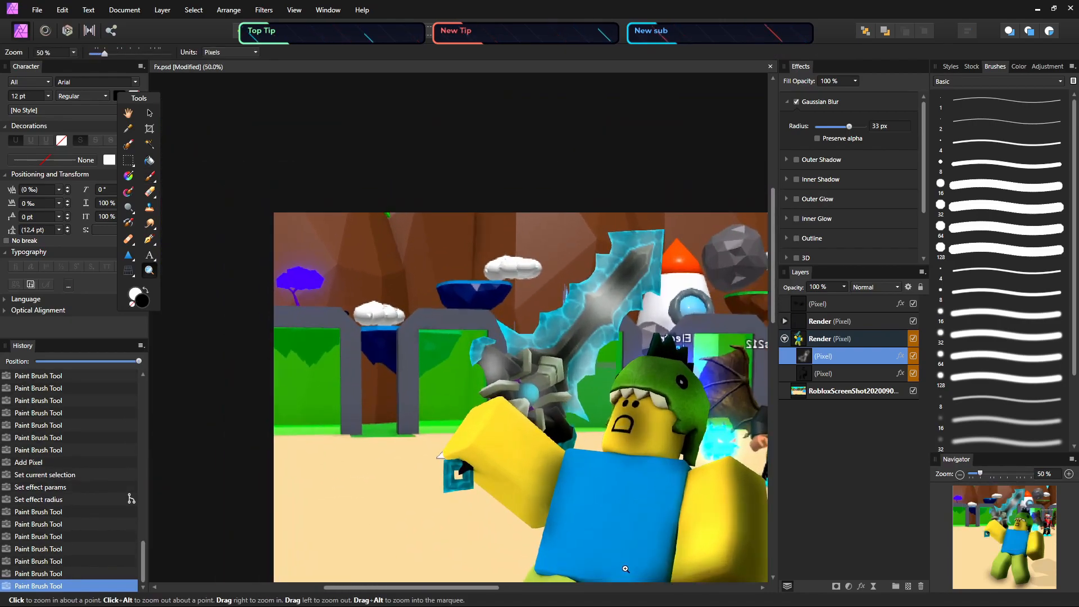
key("b")
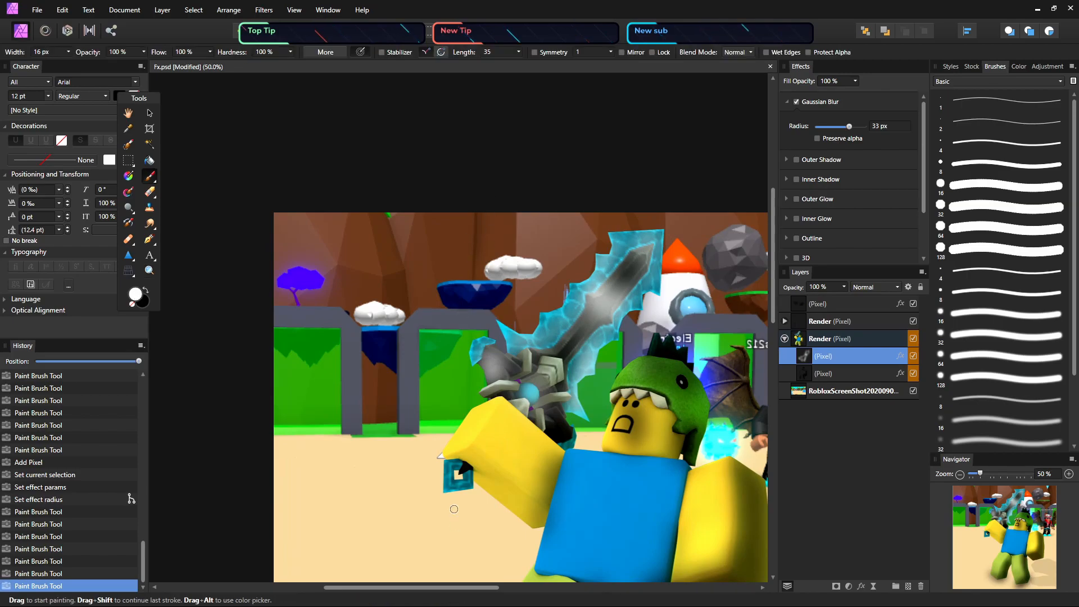
left_click_drag(461, 467, 466, 465)
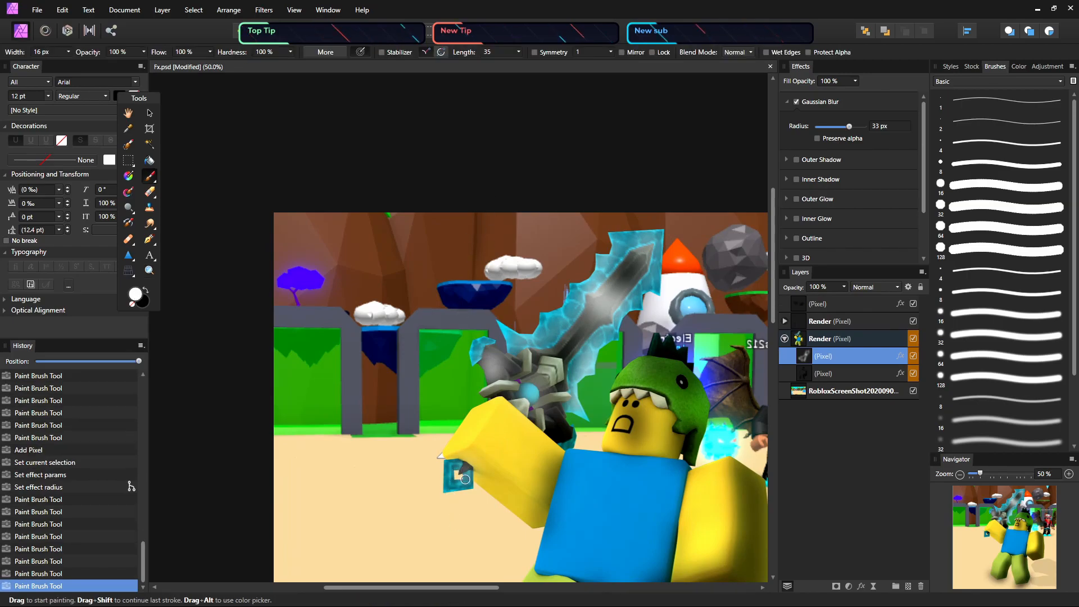
left_click(447, 467)
left_click(452, 479)
left_click(452, 479)
left_click(451, 477)
left_click(451, 475)
left_click(450, 473)
left_click(450, 471)
left_click_drag(450, 471, 459, 470)
Add a few more soft white touches to the lower part of the sword blade above the guard
left_click_drag(572, 337, 572, 343)
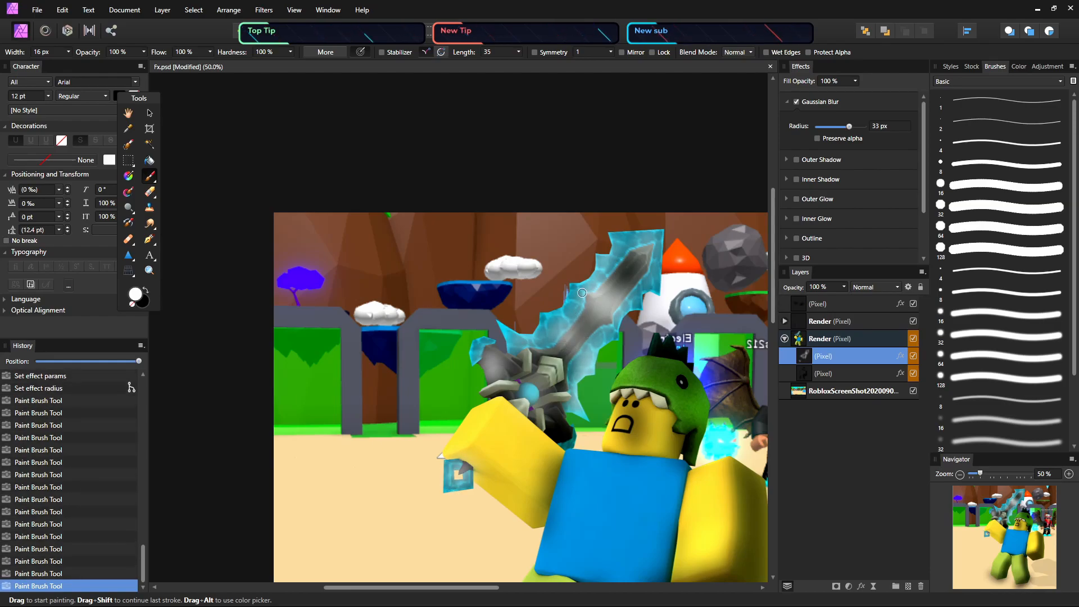
left_click(587, 360)
left_click(590, 356)
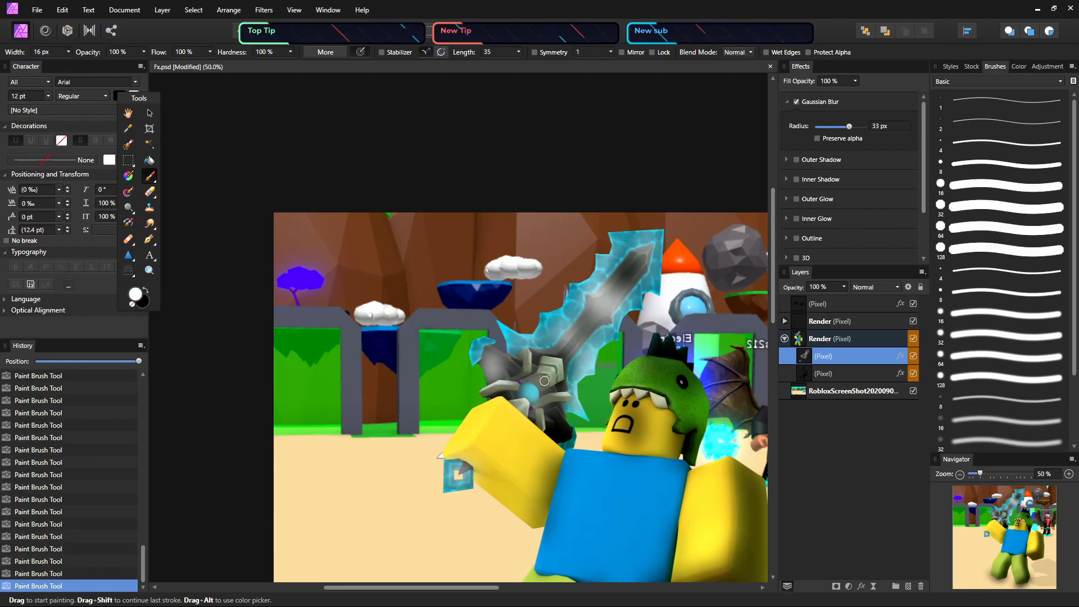
Add a third pixel layer nested in the character's Render layer, above the white highlights, and make a first brush dab on it
key("z")
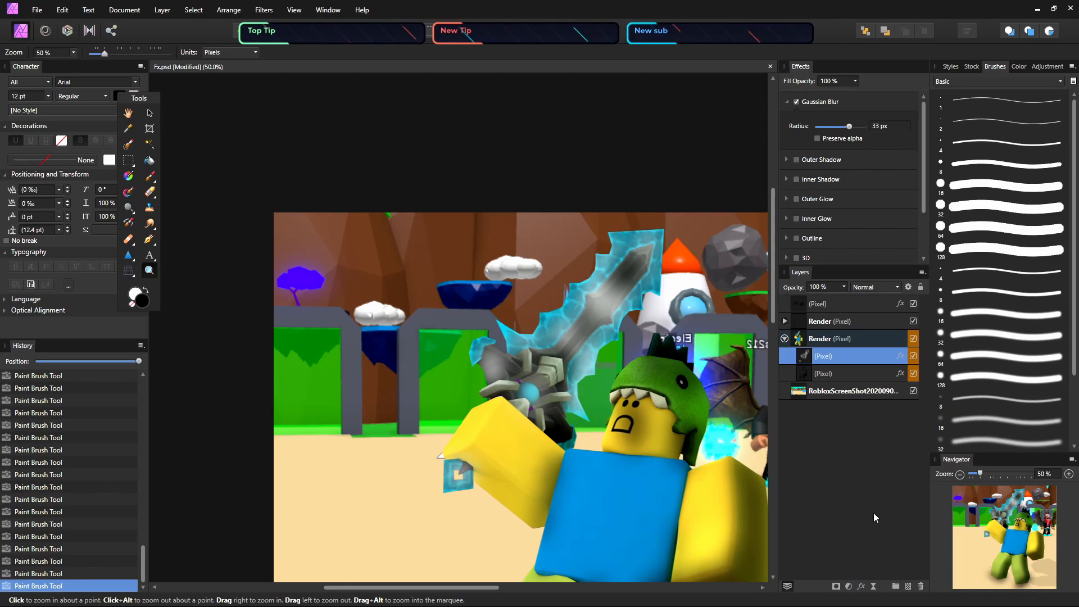
left_click(909, 586)
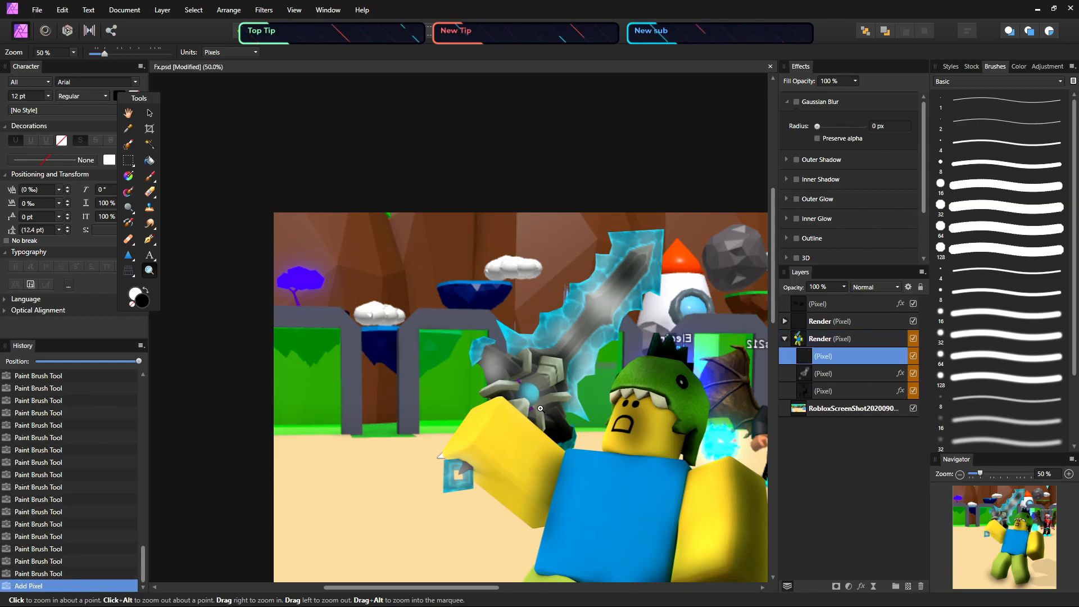
key("b")
left_click_drag(527, 430, 524, 430)
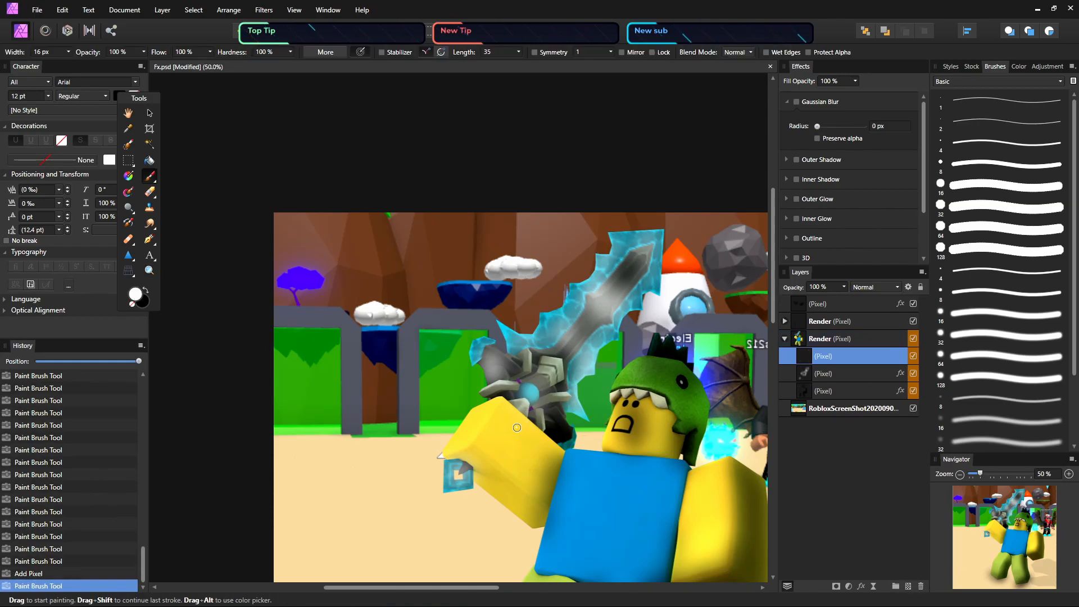
Try another new pixel layer and a white 64 px brush dab over the hilt's blue orb, undoing both
key("z")
left_click_drag(526, 390, 568, 451)
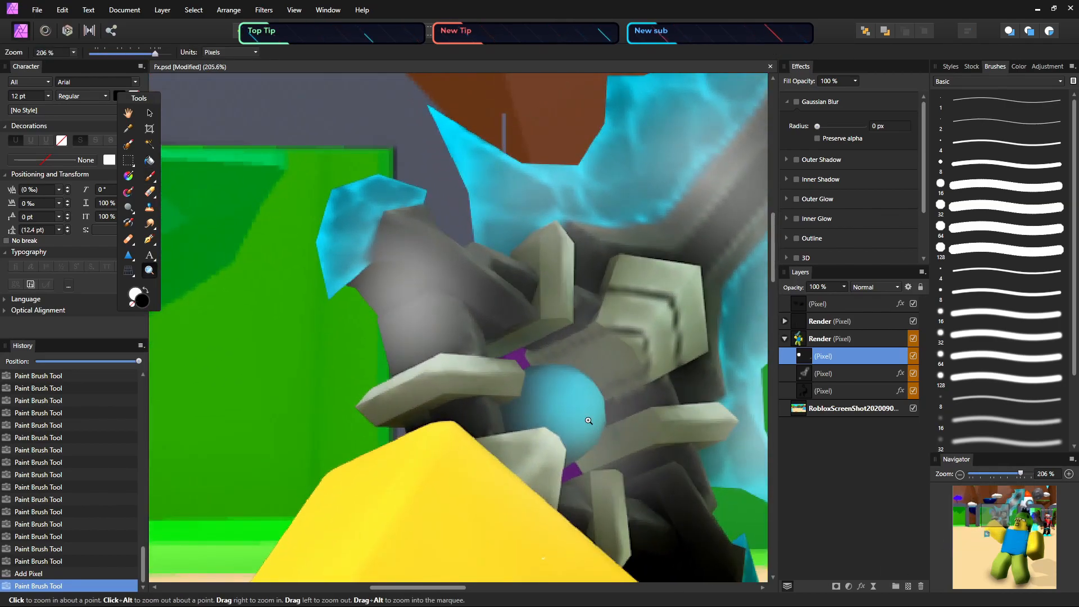
left_click(951, 66)
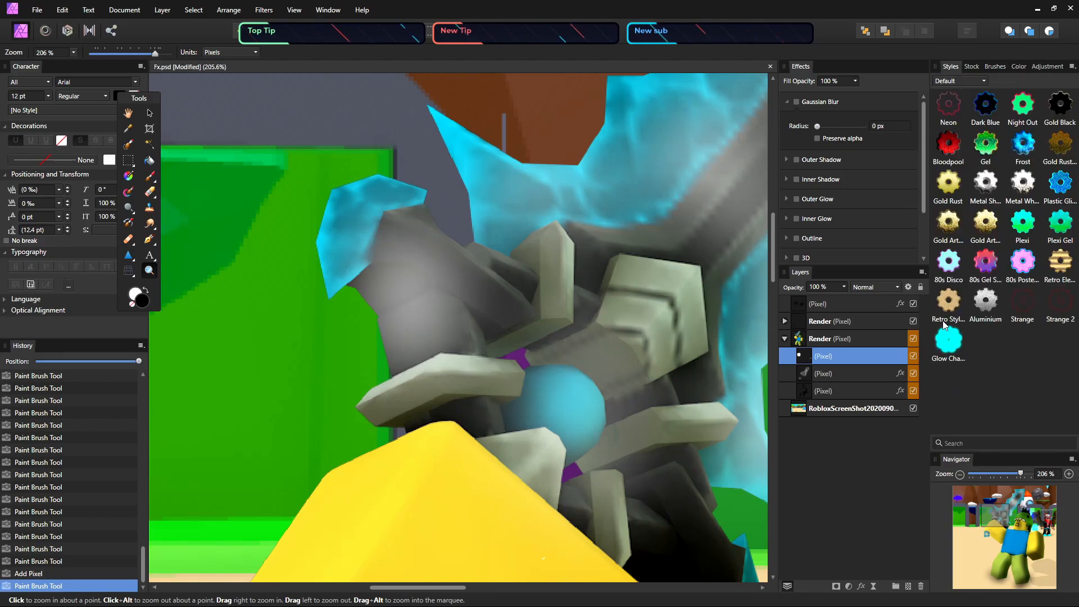
left_click(909, 586)
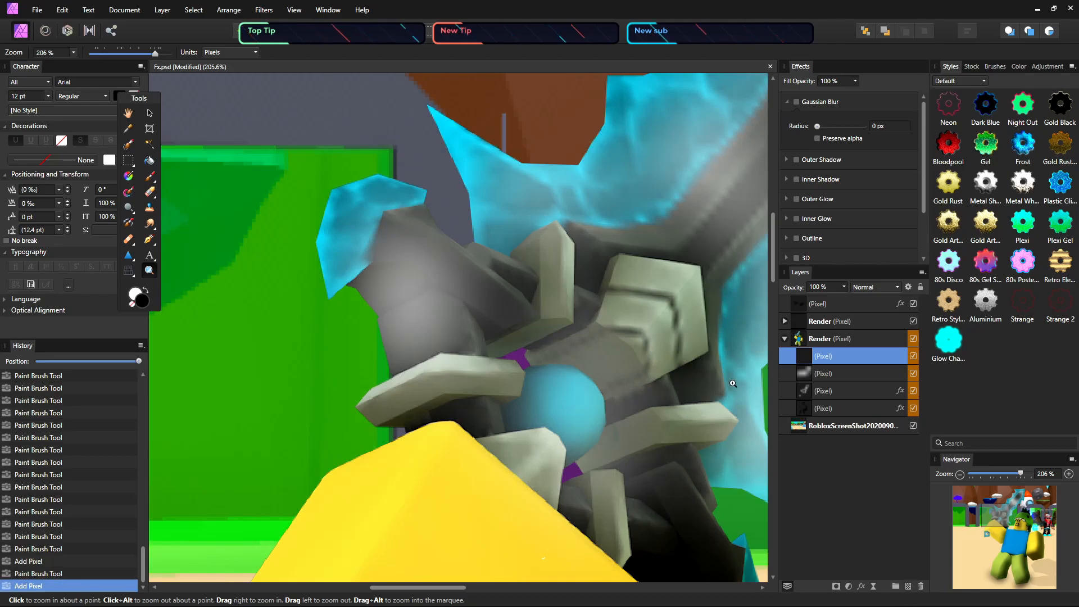
key("b")
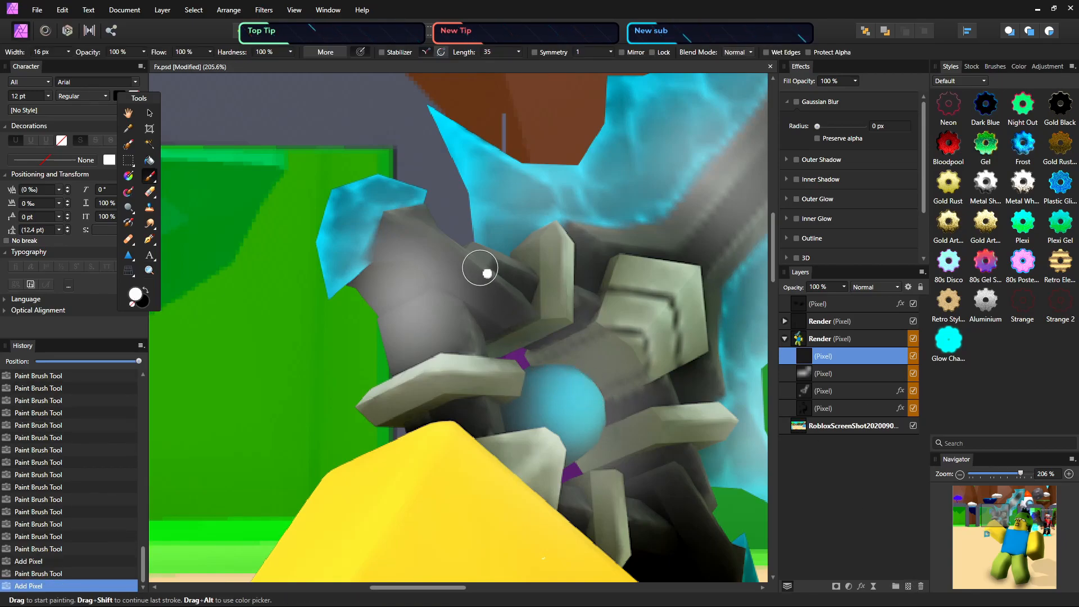
left_click(992, 67)
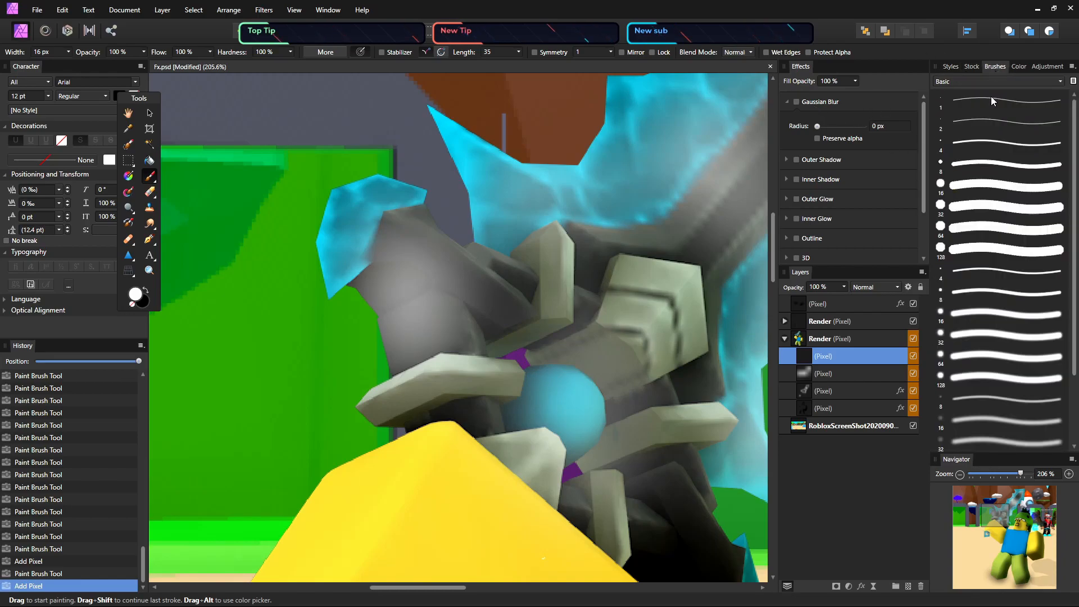
left_click(984, 224)
key("ctrl+z")
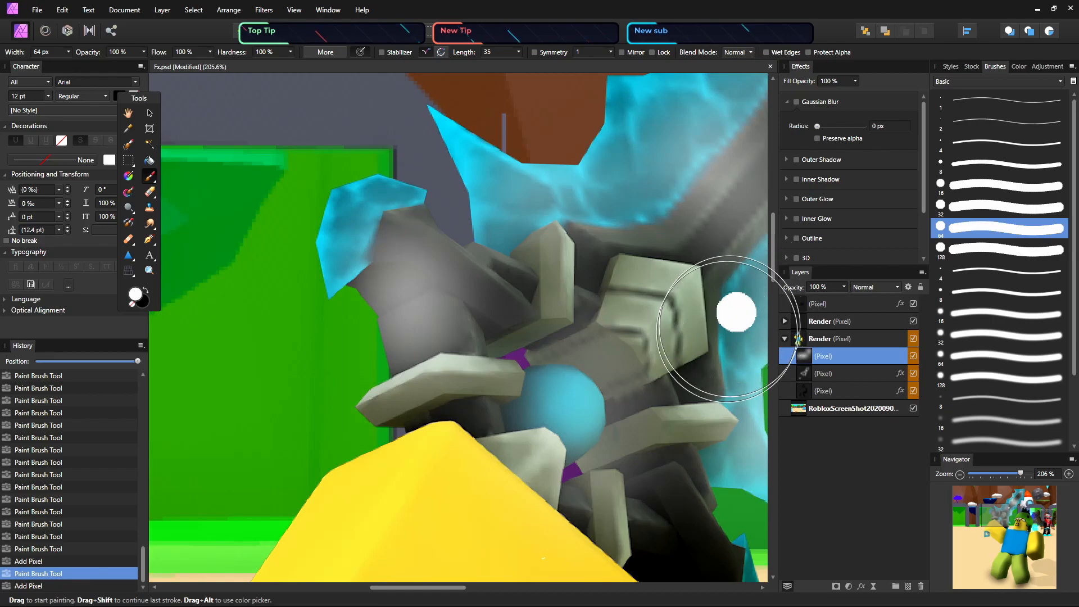
left_click(579, 395)
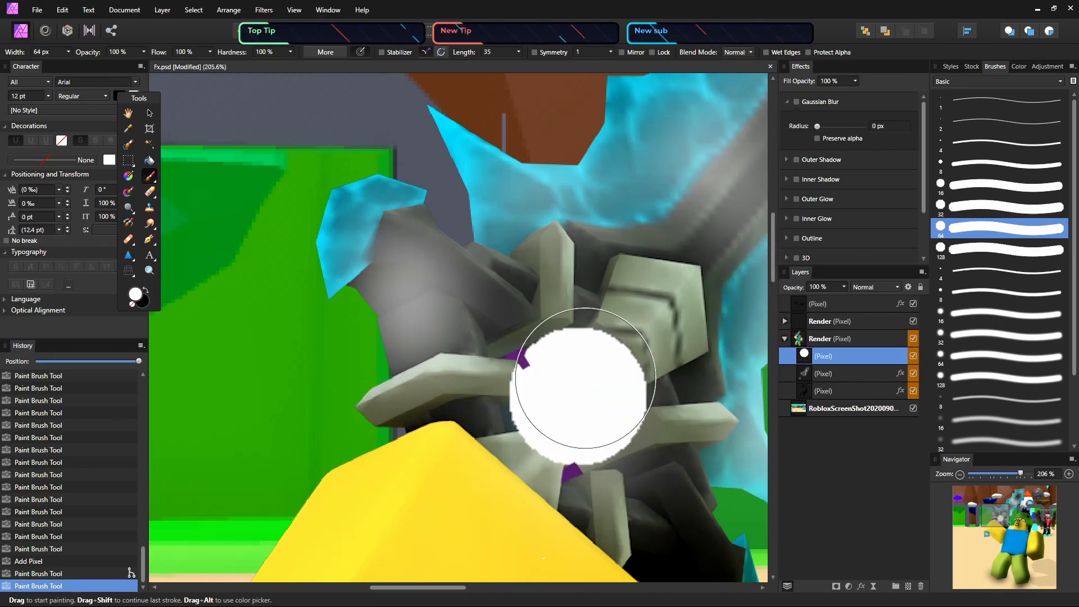
key("ctrl+z")
Cover the blue orb in the sword's hilt with solid white using the 32 px hard round brush
key("z")
mouse_move(544, 392)
left_mouse_down()
mouse_move(621, 408)
mouse_move(800, 558)
left_mouse_up()
left_click_drag(551, 307, 734, 374)
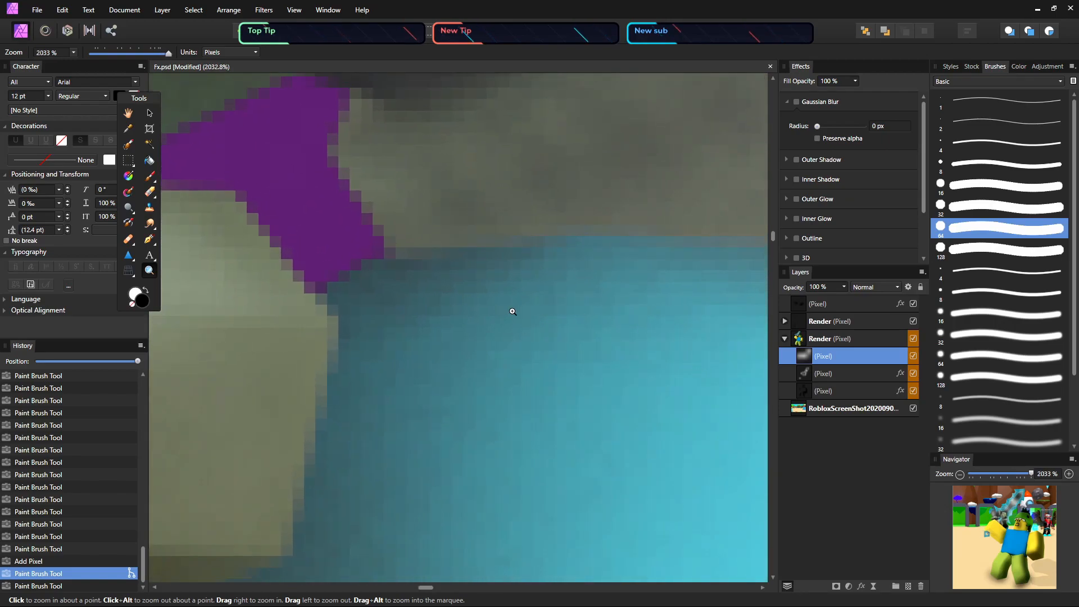
key("b")
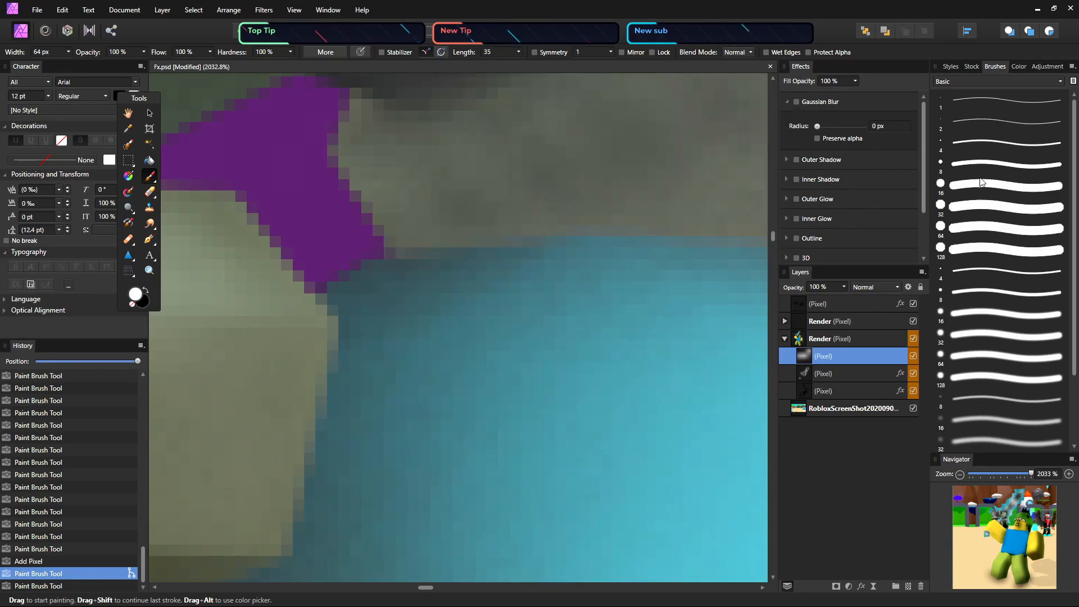
left_click(978, 216)
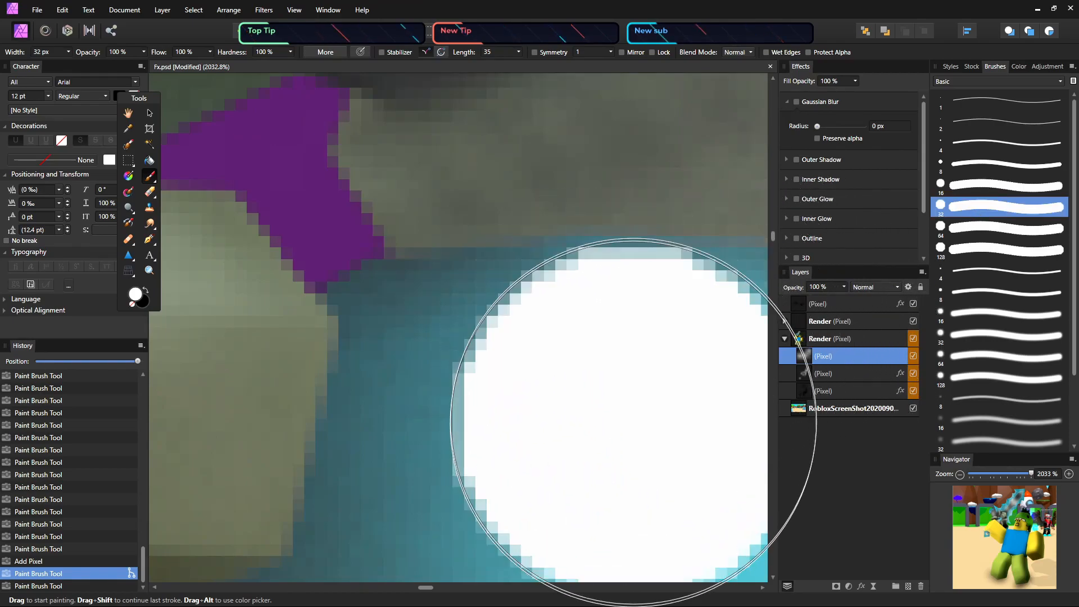
key("z")
left_click_drag(644, 403, 374, 374)
left_click_drag(635, 472, 539, 467)
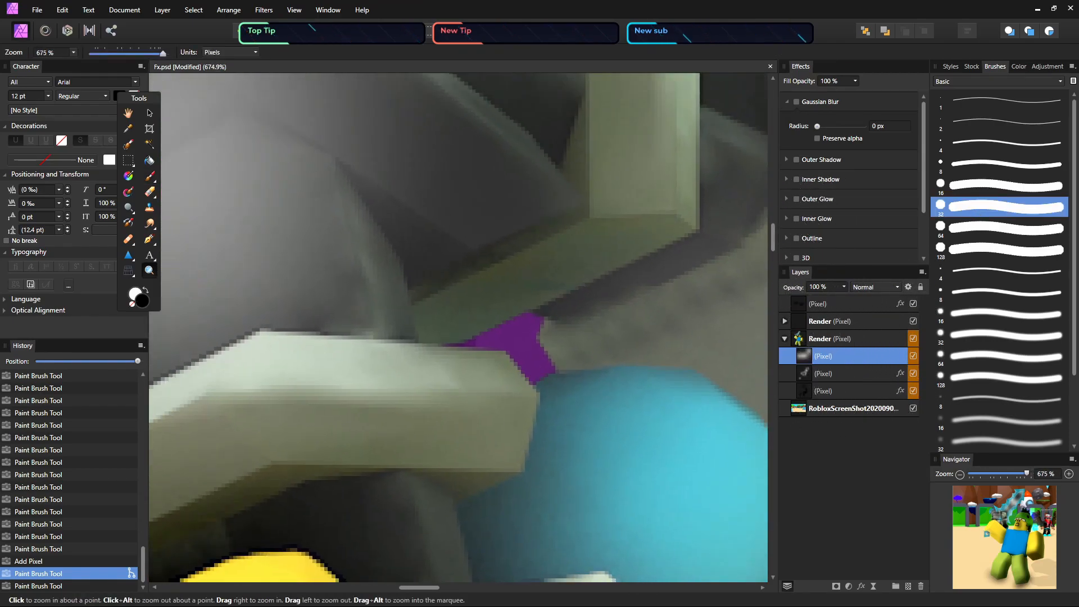
mouse_move(433, 588)
left_mouse_down()
mouse_move(437, 599)
mouse_move(465, 601)
mouse_move(440, 588)
left_mouse_up()
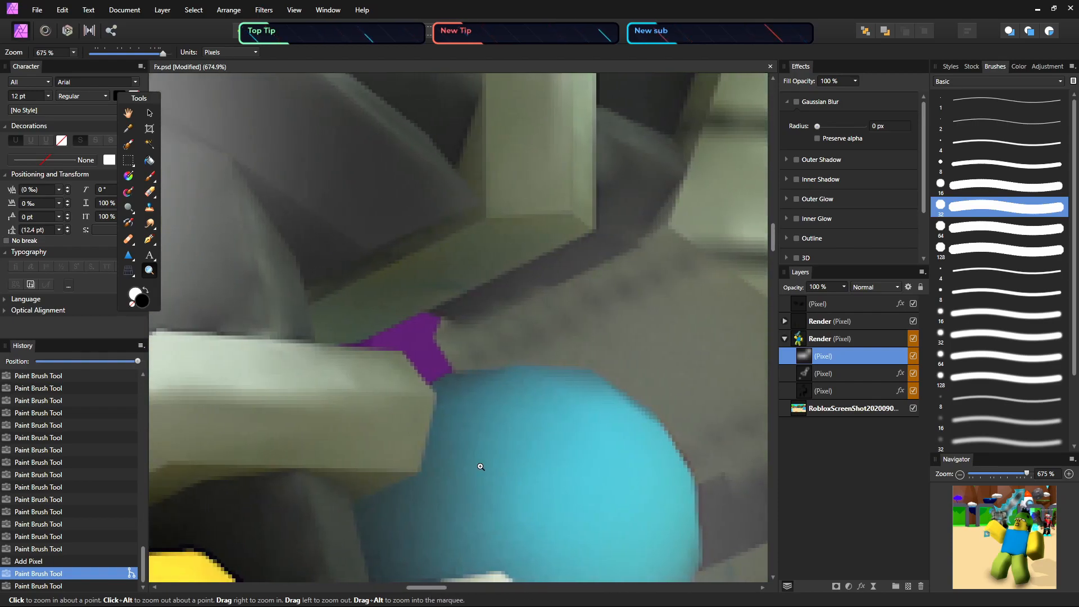
mouse_move(772, 247)
left_mouse_down()
mouse_move(774, 282)
mouse_move(774, 257)
left_mouse_up()
key("b")
mouse_move(595, 241)
left_mouse_down()
mouse_move(650, 400)
mouse_move(642, 346)
mouse_move(582, 328)
mouse_move(395, 339)
mouse_move(480, 221)
mouse_move(631, 271)
mouse_move(649, 251)
mouse_move(612, 474)
mouse_move(605, 409)
mouse_move(624, 301)
left_mouse_up()
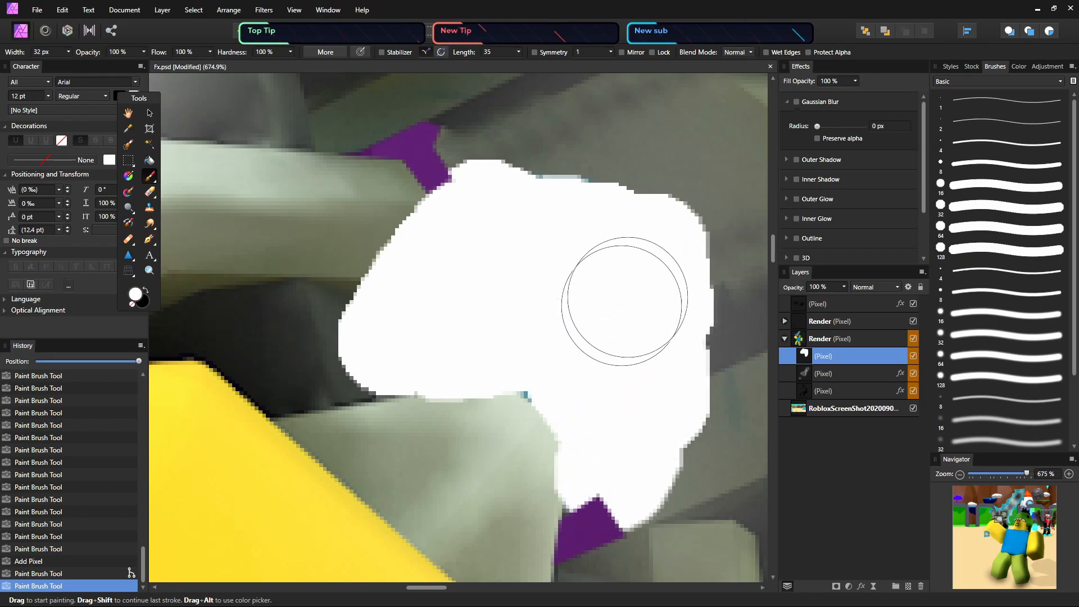
Apply the saved cyan glow style to the white orb layer
left_click(974, 83)
left_click(953, 67)
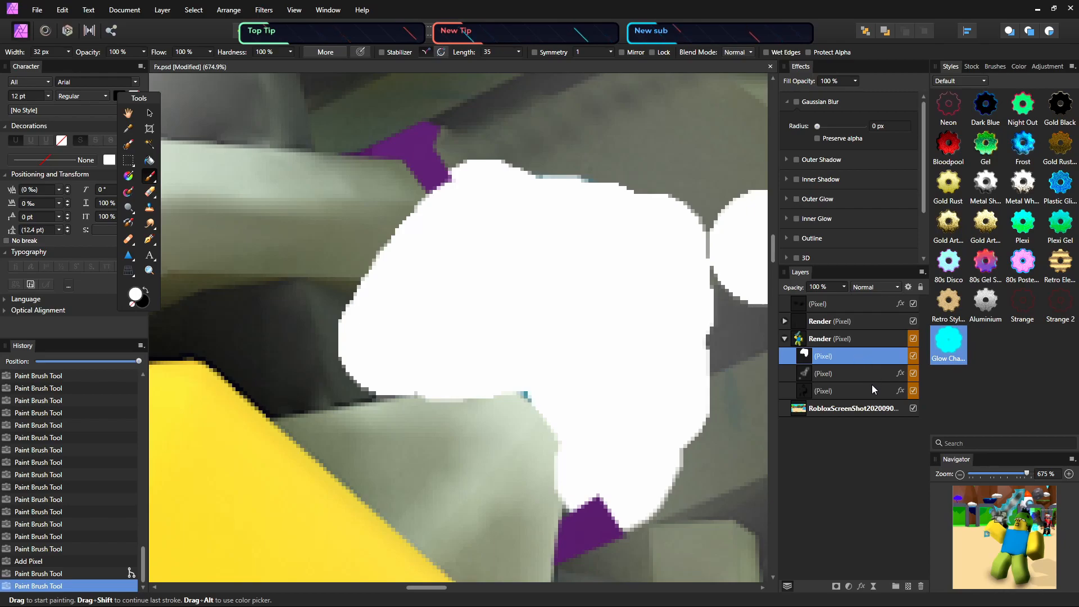
key("z")
left_click_drag(601, 368, 494, 380)
left_click(957, 348)
left_click(958, 353)
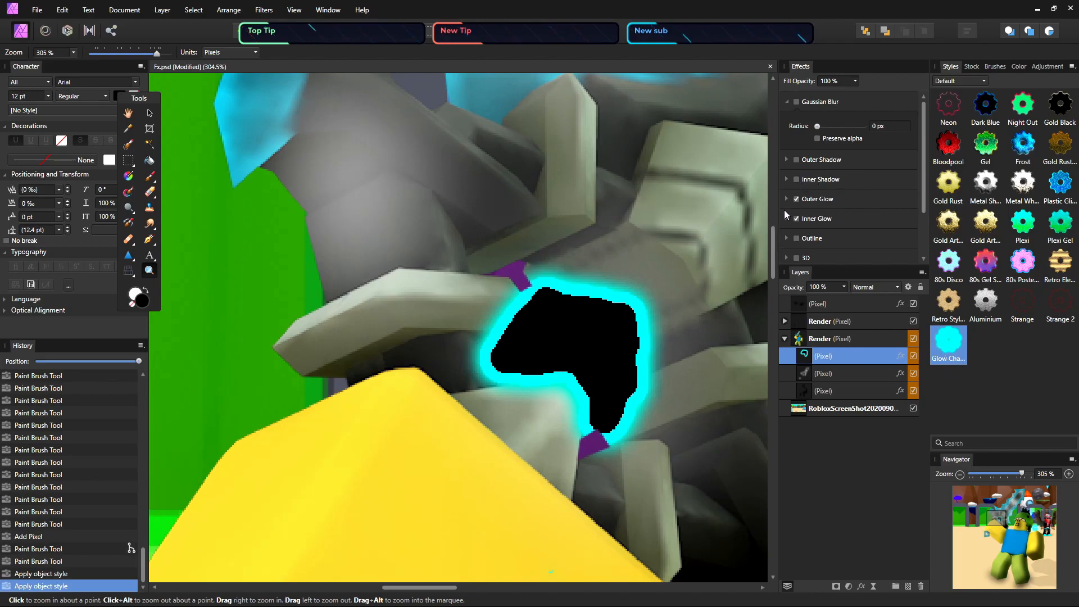
Set the Inner Glow radius of the orb layer to 100 px
left_click(786, 219)
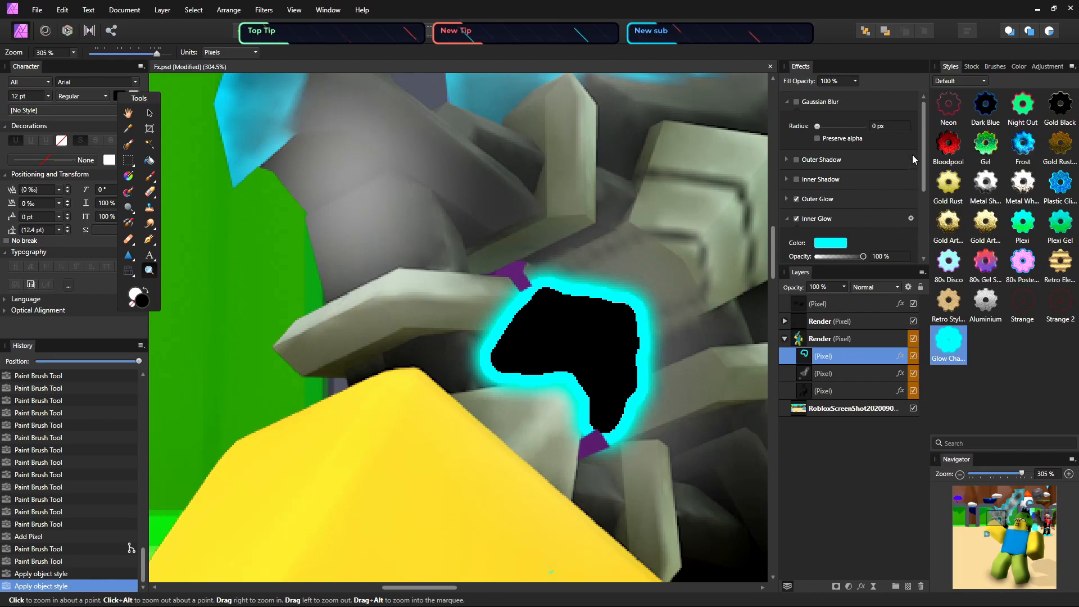
scroll(848, 180, "down", 3)
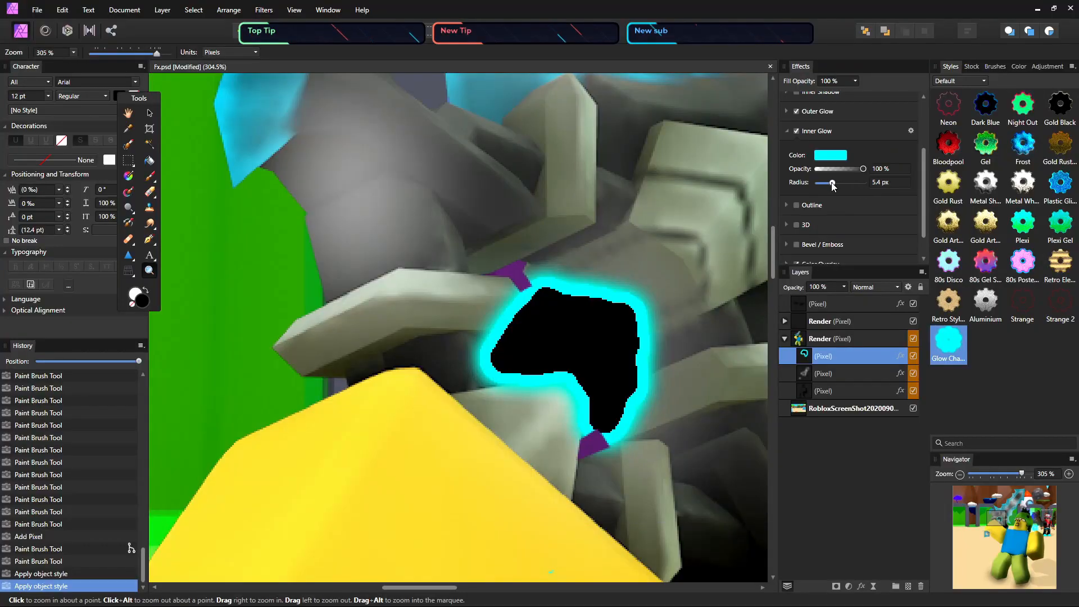
left_click_drag(832, 183, 865, 183)
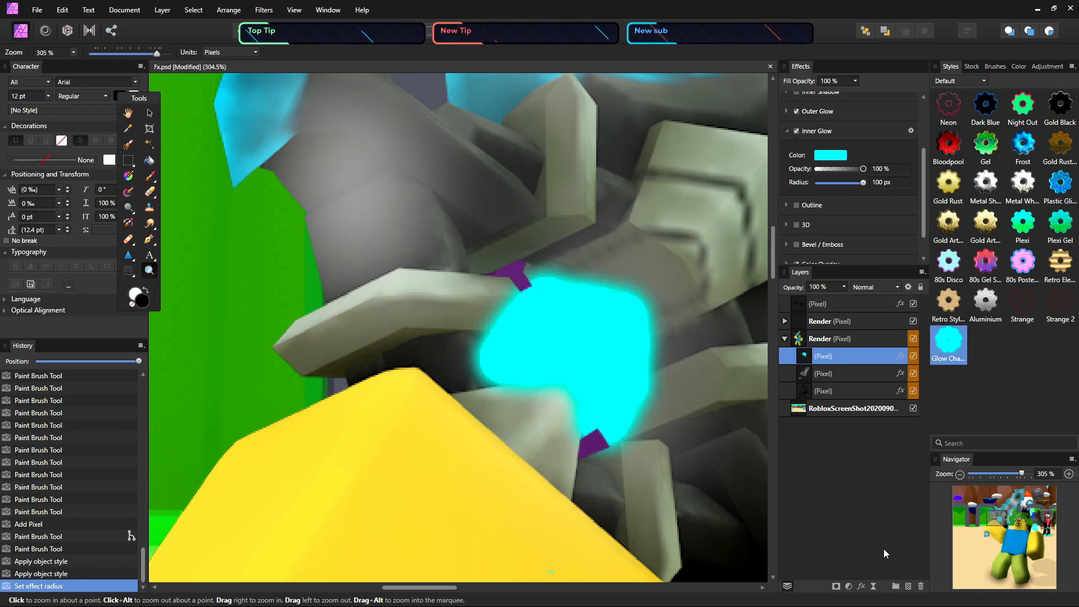
Add a mask to the cyan orb layer and paint out the glow overlapping the claws left of the orb with a 32 px black brush
left_click(835, 586)
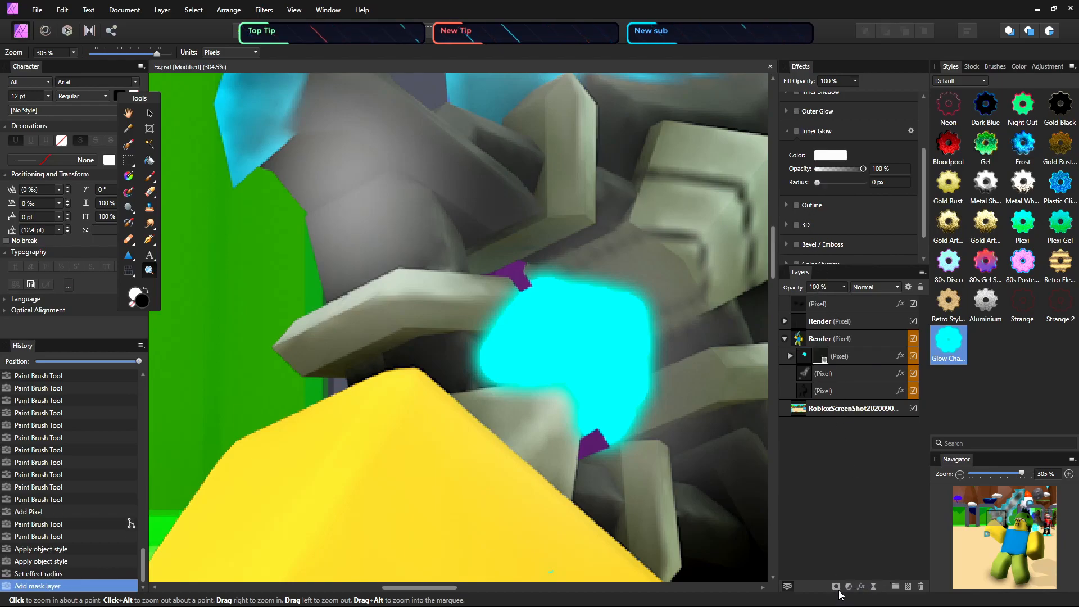
left_click_drag(562, 380, 618, 382)
key("b")
mouse_move(472, 333)
left_mouse_down()
mouse_move(457, 289)
mouse_move(511, 332)
mouse_move(500, 318)
mouse_move(401, 373)
left_mouse_up()
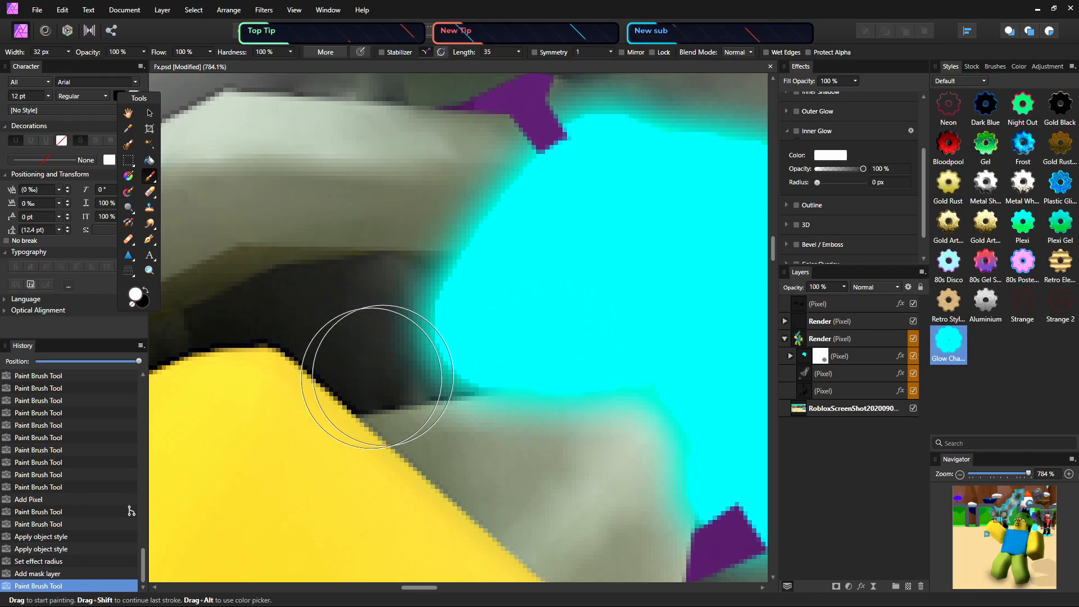
left_click(149, 293)
mouse_move(439, 315)
left_mouse_down()
mouse_move(504, 331)
mouse_move(497, 340)
mouse_move(465, 317)
mouse_move(472, 348)
mouse_move(495, 355)
mouse_move(577, 457)
mouse_move(642, 478)
mouse_move(671, 516)
mouse_move(715, 522)
mouse_move(515, 321)
mouse_move(478, 147)
mouse_move(593, 103)
mouse_move(558, 195)
mouse_move(590, 244)
mouse_move(551, 262)
mouse_move(576, 272)
mouse_move(560, 353)
left_mouse_up()
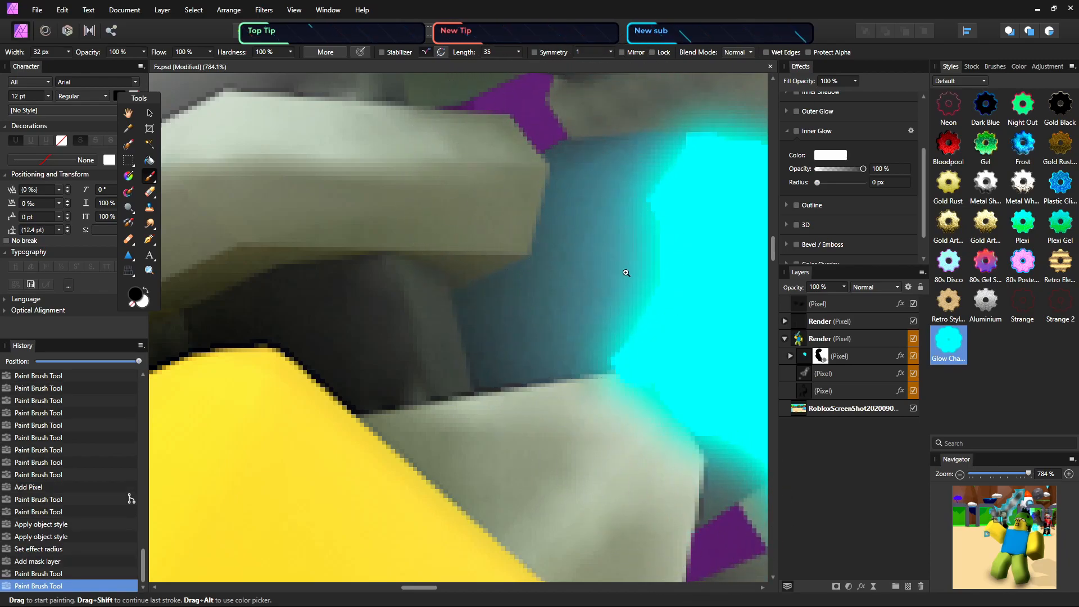
Mask out the excess cyan glow along the orb's right and lower edges with the black brush, undoing the last extra stroke
key("z")
left_click_drag(643, 258, 463, 258)
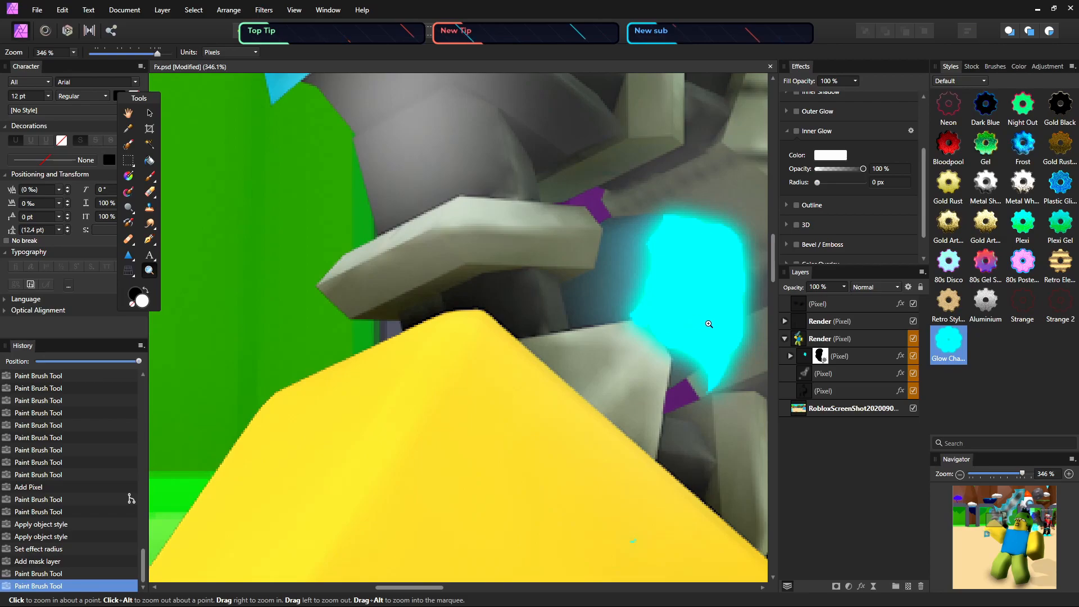
left_click_drag(420, 588, 448, 596)
key("b")
mouse_move(460, 386)
left_mouse_down()
mouse_move(485, 389)
mouse_move(526, 336)
mouse_move(537, 282)
mouse_move(519, 215)
mouse_move(483, 194)
mouse_move(514, 180)
mouse_move(506, 218)
mouse_move(550, 303)
left_mouse_up()
key("z")
scroll(626, 348, "down", 4)
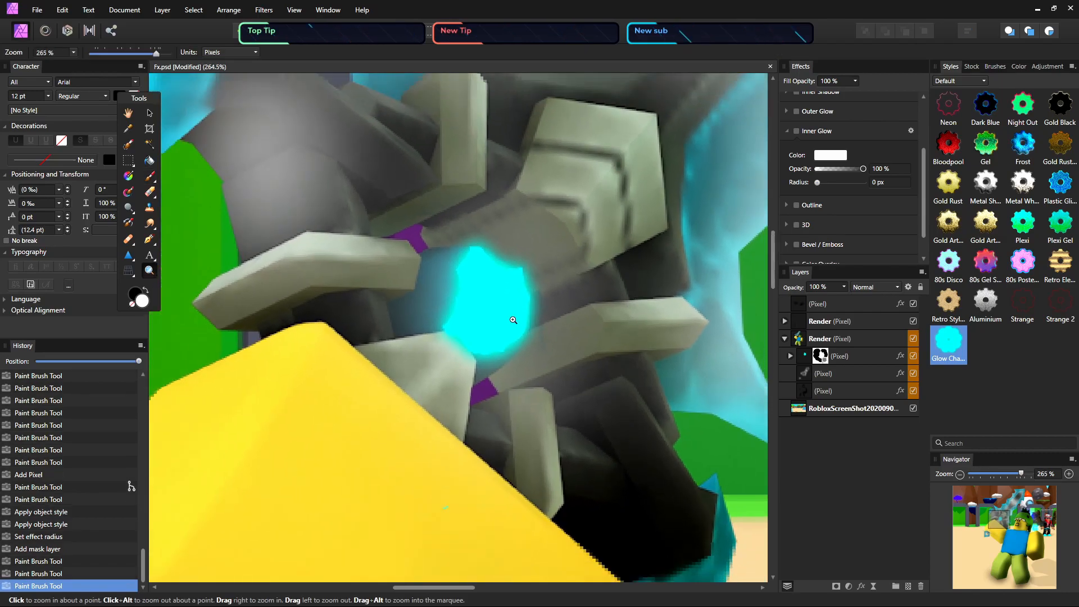
scroll(574, 341, "down", 5)
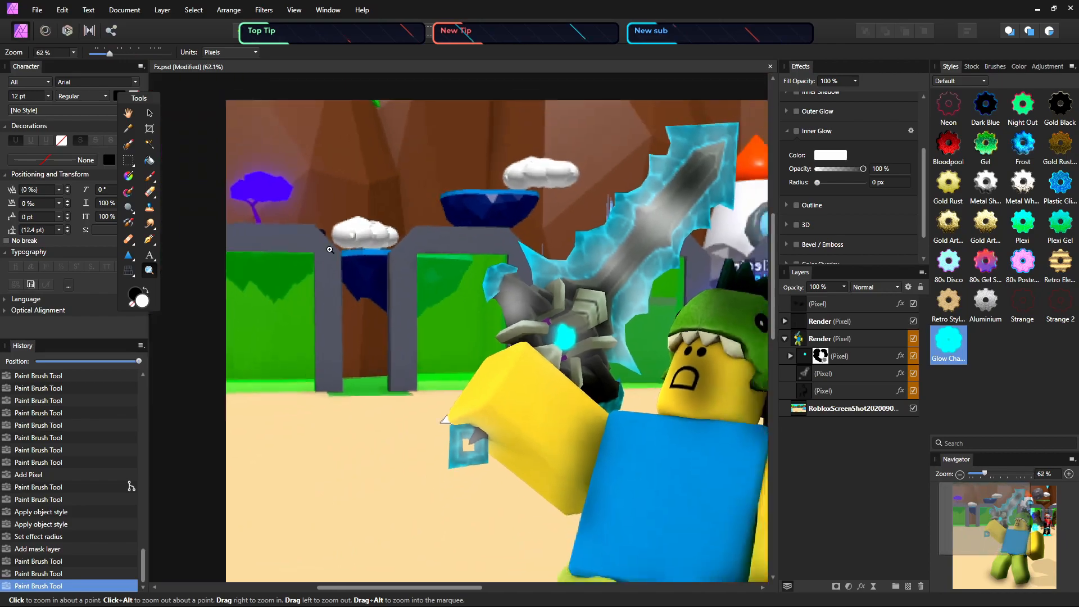
left_click_drag(566, 413, 698, 469)
scroll(697, 473, "up", 1)
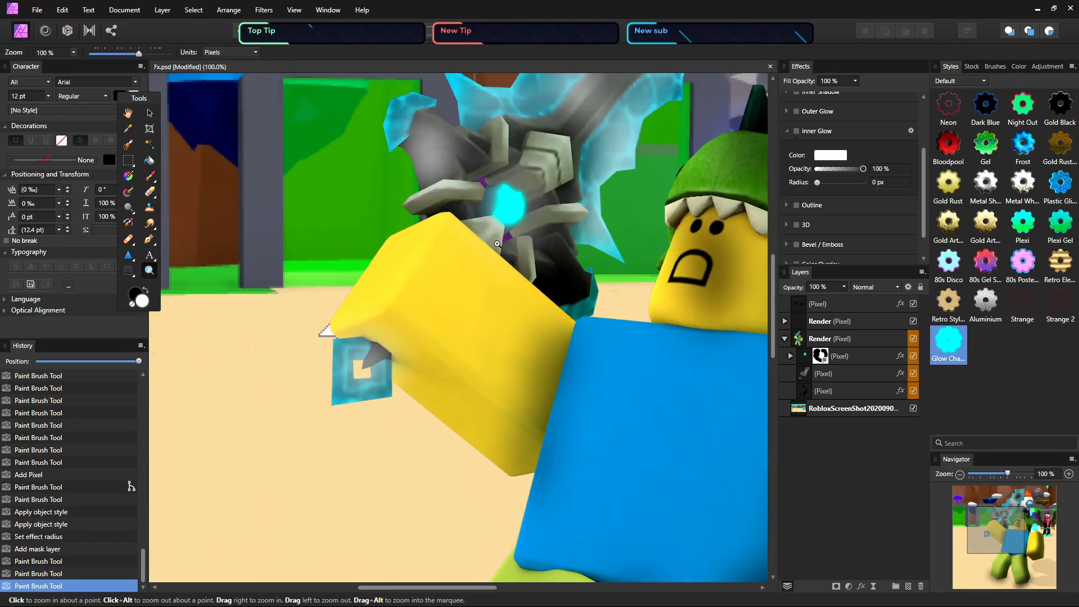
key("b")
key("ctrl+z")
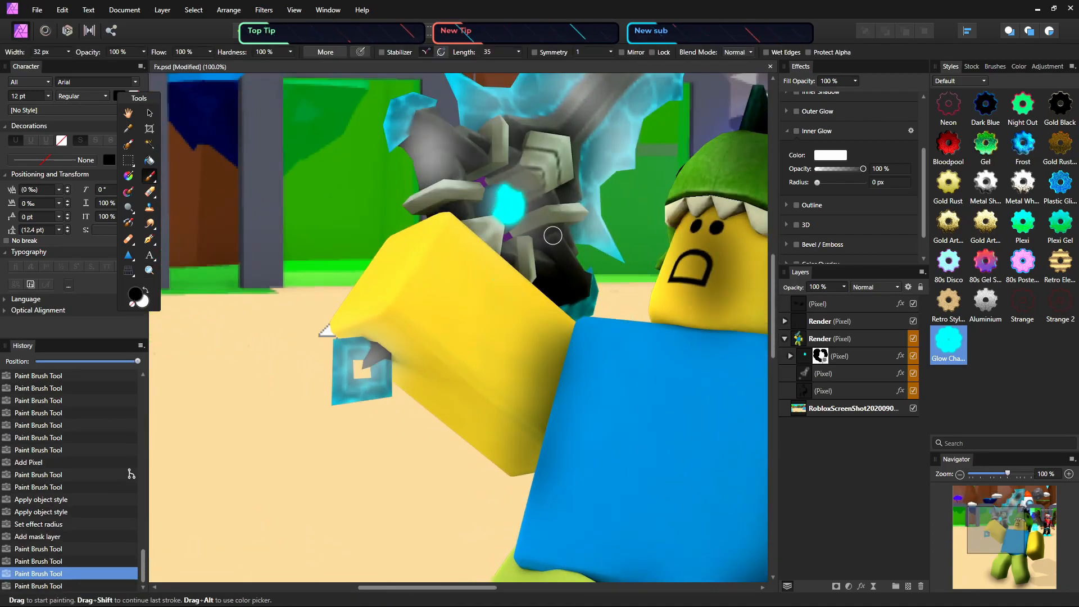
Paint white on the orb's mask to restore the cyan across the whole orb up to the purple pieces and surrounding claws
key("z")
left_click_drag(498, 211, 952, 501)
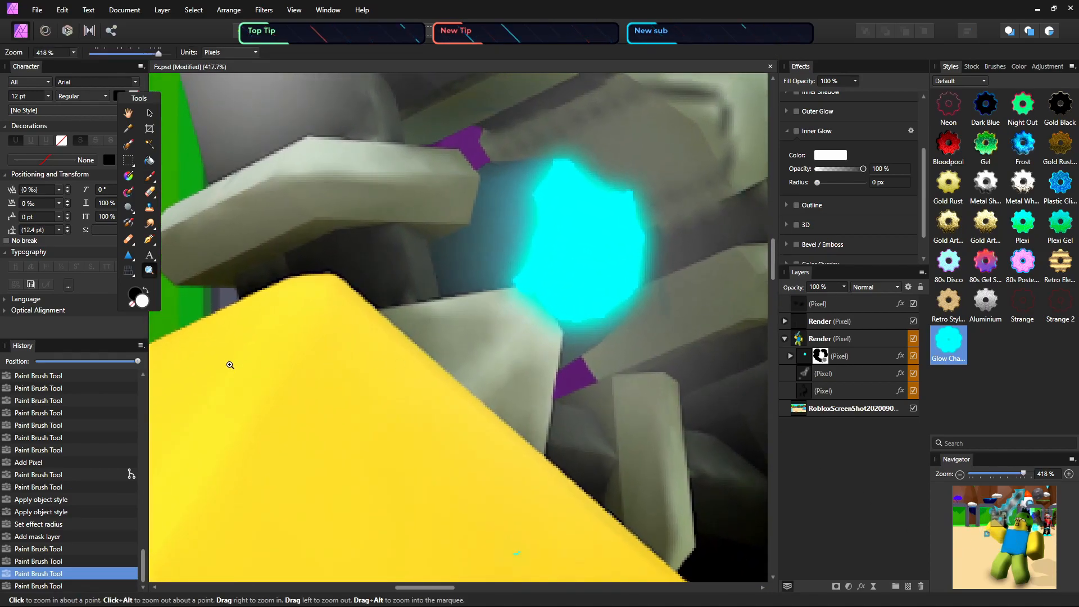
left_click(145, 293)
key("v")
key("b")
mouse_move(523, 253)
left_mouse_down()
mouse_move(498, 226)
mouse_move(445, 253)
mouse_move(460, 232)
left_mouse_up()
key("ctrl+z")
mouse_move(523, 189)
left_mouse_down()
mouse_move(534, 208)
mouse_move(549, 179)
mouse_move(558, 203)
mouse_move(595, 214)
mouse_move(594, 260)
mouse_move(578, 272)
mouse_move(554, 252)
mouse_move(532, 179)
mouse_move(515, 186)
mouse_move(514, 242)
mouse_move(458, 268)
mouse_move(484, 246)
mouse_move(479, 275)
mouse_move(509, 177)
mouse_move(586, 231)
mouse_move(599, 234)
mouse_move(601, 213)
mouse_move(604, 226)
mouse_move(581, 224)
mouse_move(569, 268)
left_mouse_up()
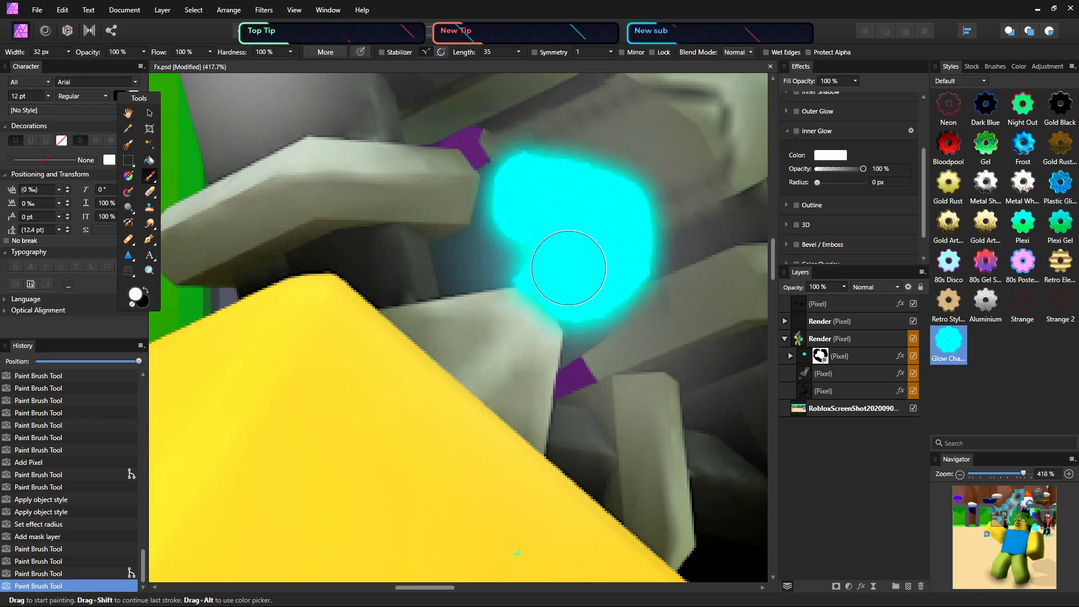
left_click_drag(524, 217, 530, 245)
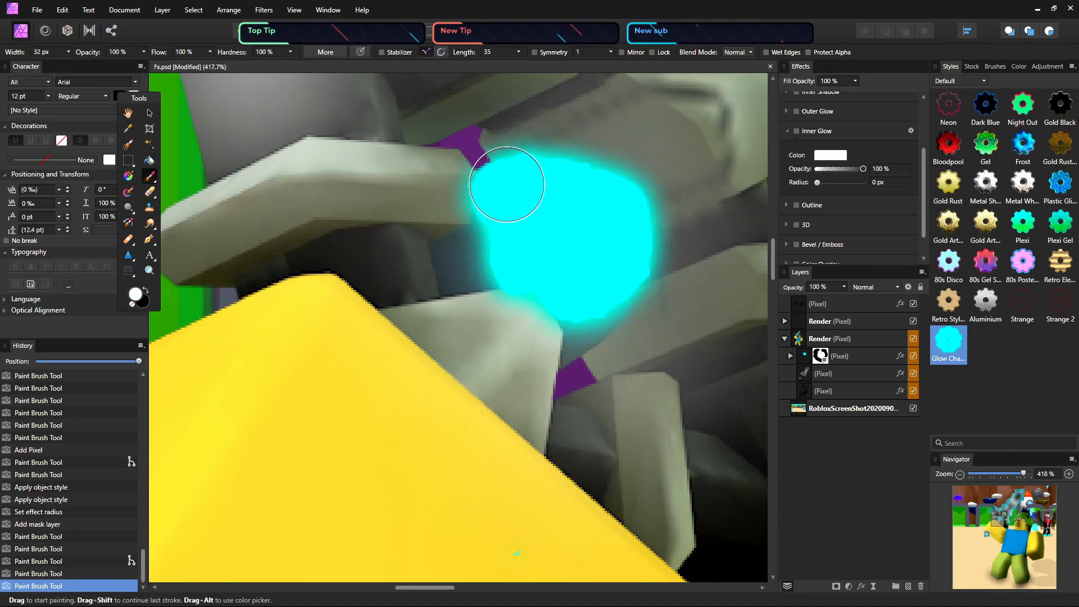
left_click_drag(506, 179, 510, 180)
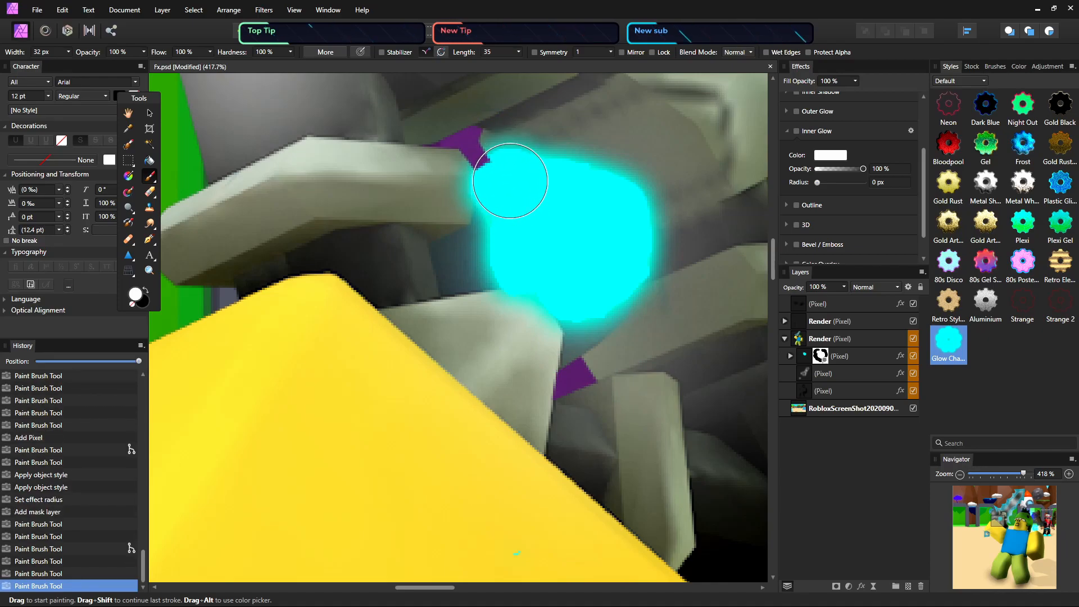
left_click_drag(504, 225, 506, 233)
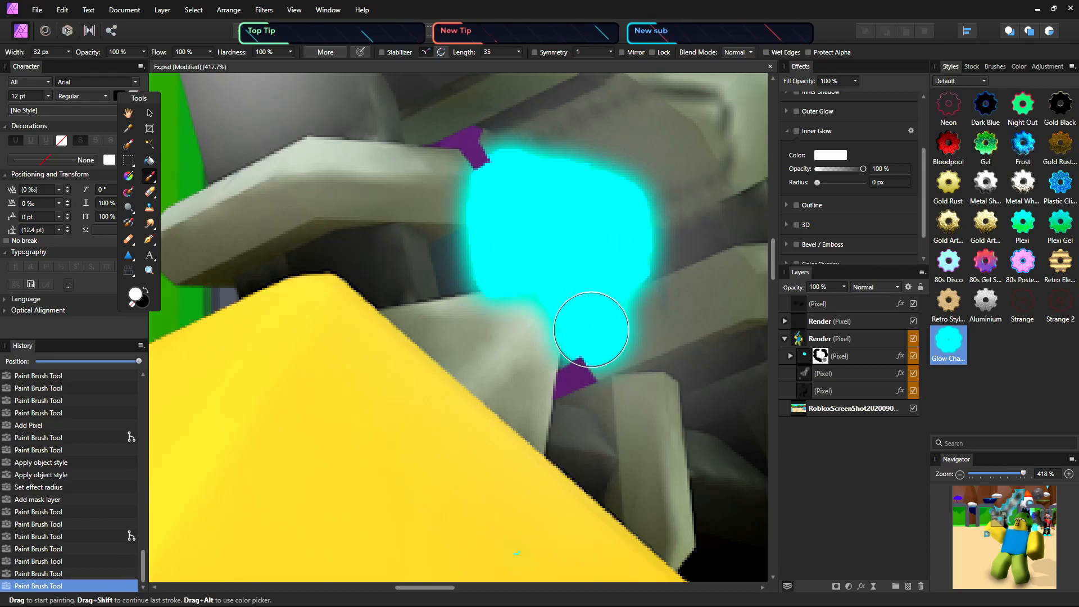
Examine the glowing sword orb against the whole artwork
key("z")
left_click_drag(650, 248, 371, 250)
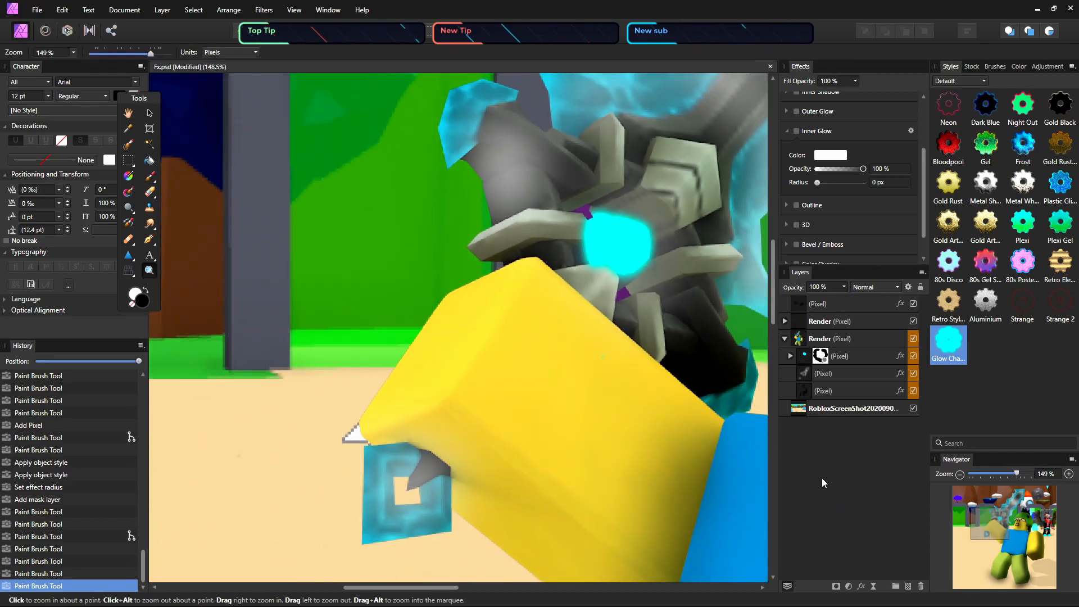
left_click_drag(610, 296, 611, 416)
left_click_drag(632, 264, 605, 366)
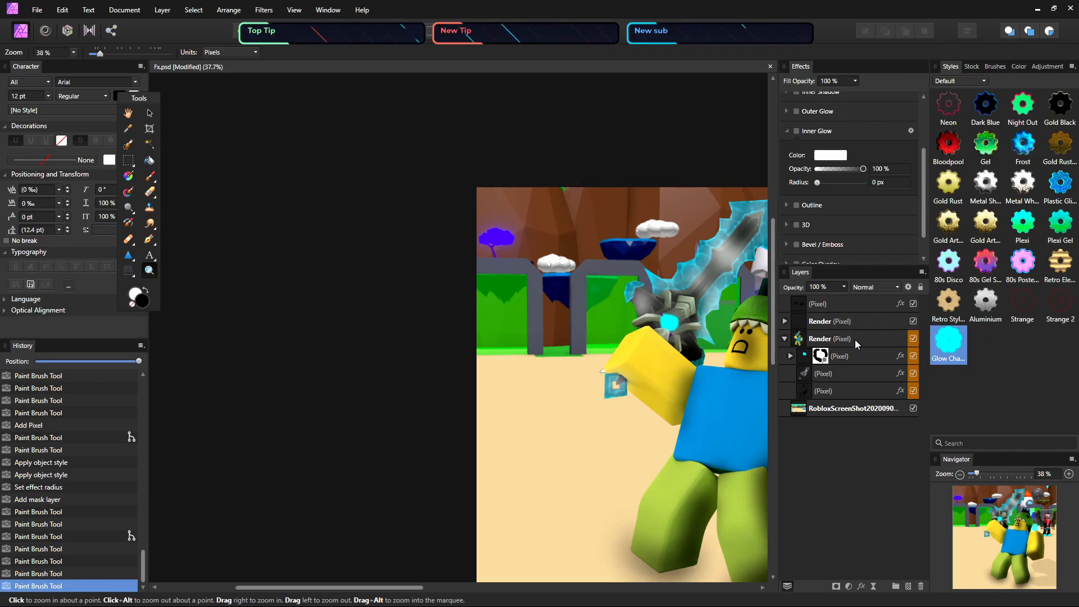
key("b")
left_click_drag(731, 325, 720, 365)
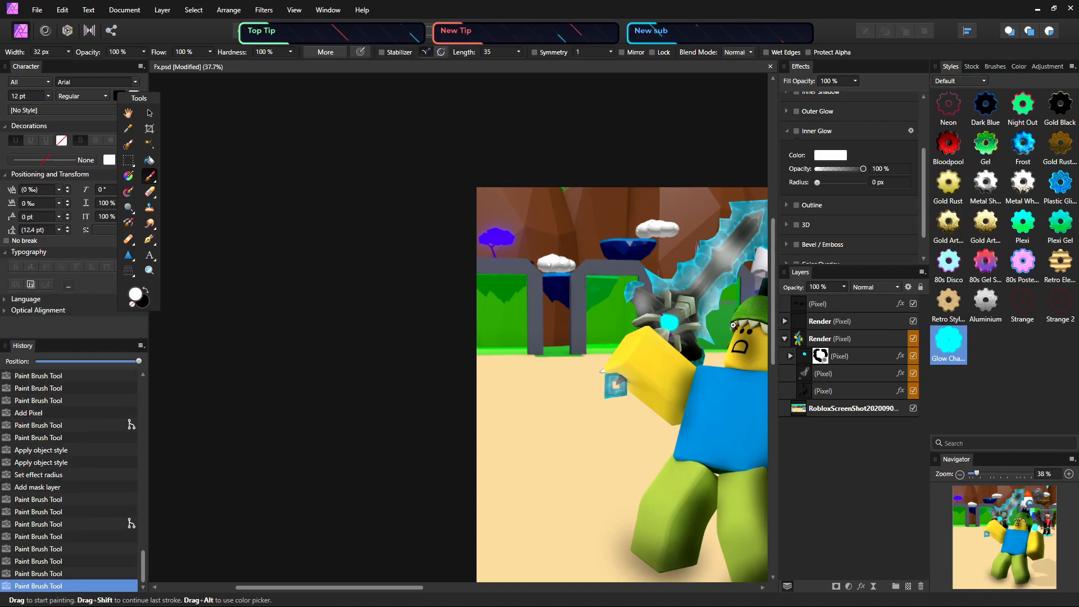
key("z")
key("h")
left_click_drag(714, 325, 545, 276)
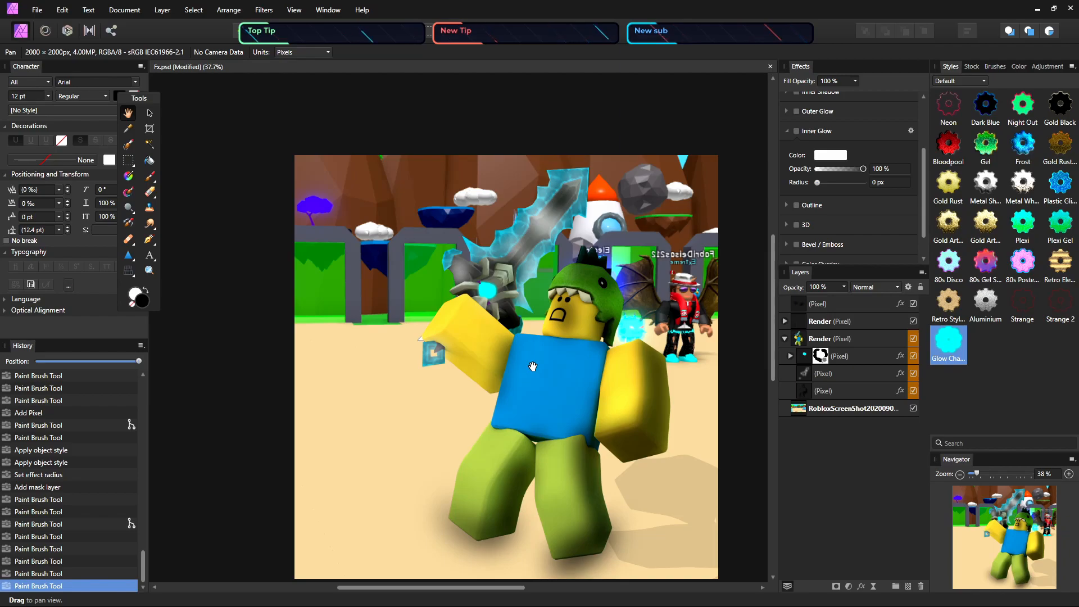
Add a new pixel layer and nest it inside the character's Render layer above the masked orb layer
left_click(834, 338)
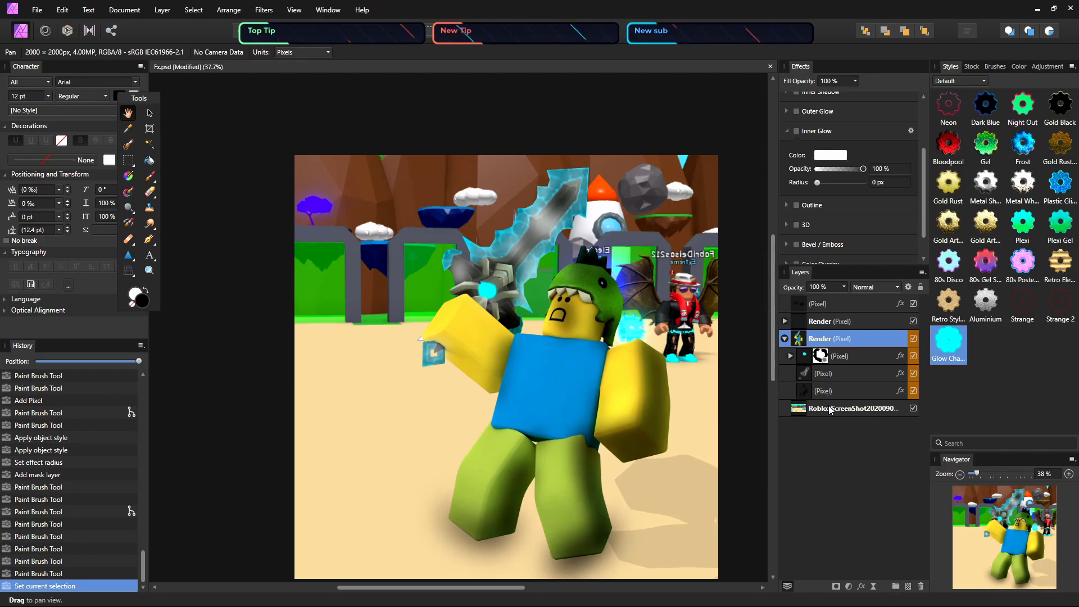
left_click(909, 587)
left_click_drag(831, 336, 853, 349)
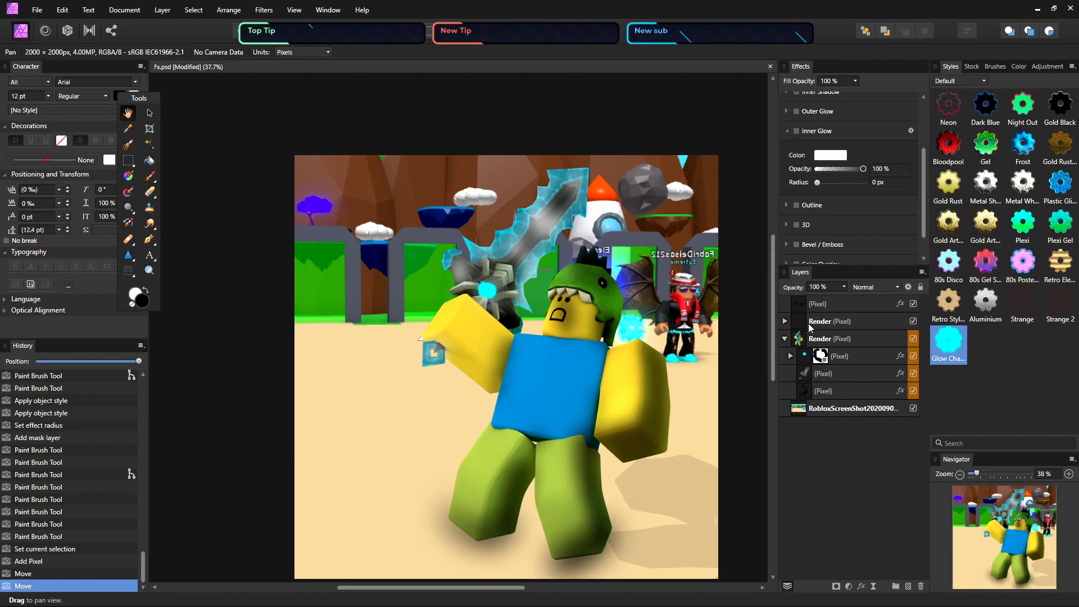
key("ctrl+z")
left_click_drag(820, 326, 832, 359)
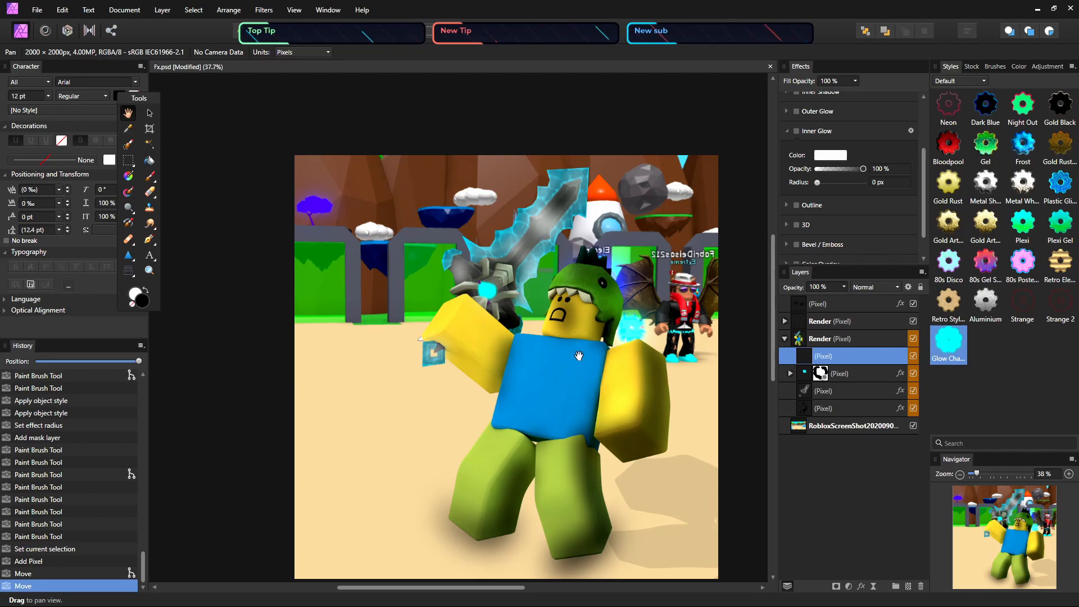
Paint a solid white patch over the character's cheek and eye beside the mouth with the 32 px brush
key("z")
left_click_drag(538, 321, 627, 410)
key("b")
mouse_move(646, 374)
left_mouse_down()
mouse_move(632, 449)
mouse_move(635, 425)
mouse_move(661, 413)
mouse_move(663, 393)
mouse_move(664, 414)
mouse_move(661, 361)
mouse_move(651, 442)
left_mouse_up()
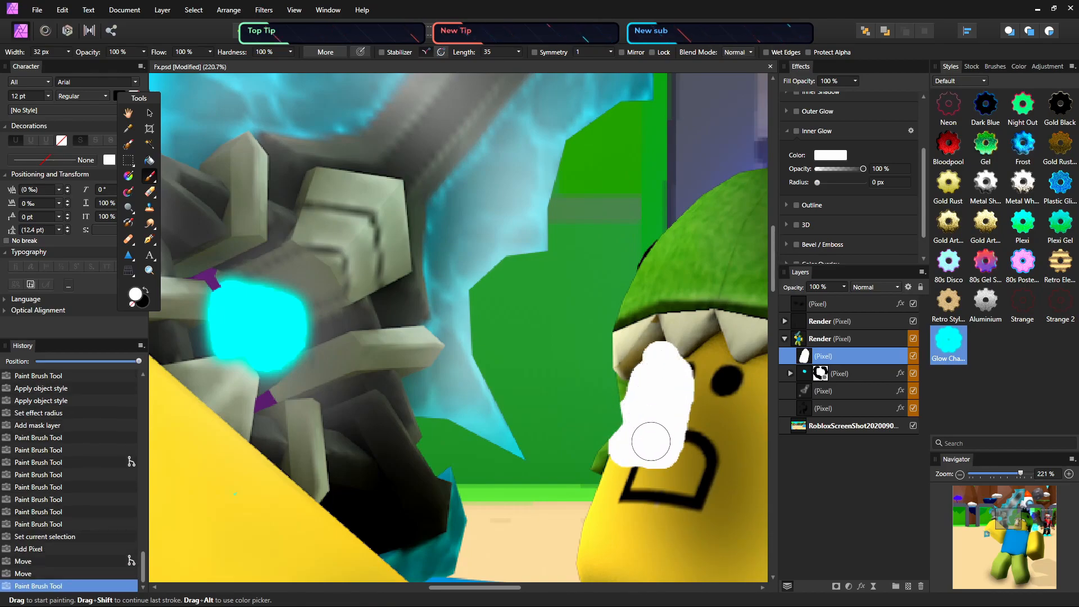
Apply the saved cyan glow style to the face patch with a 100 px Inner Glow radius and a 26.7 px Gaussian Blur
left_click(950, 346)
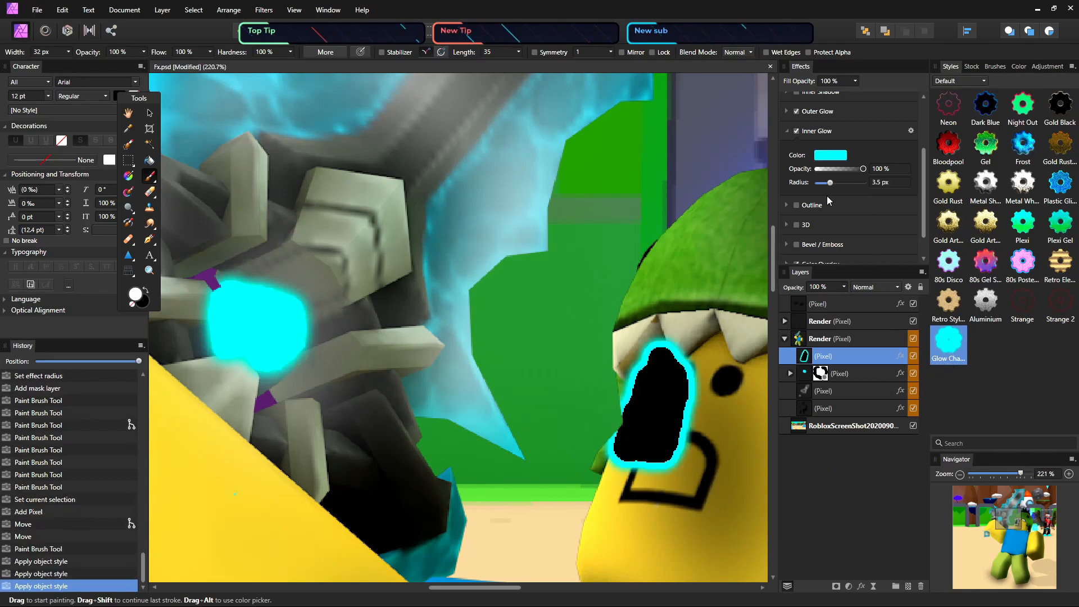
left_click_drag(830, 185, 869, 186)
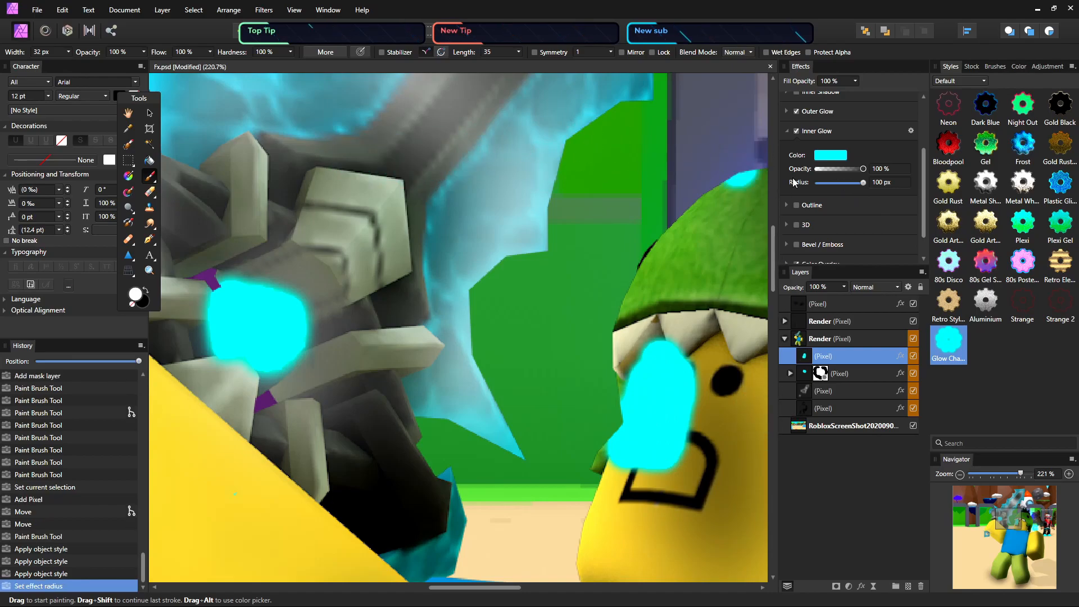
scroll(835, 185, "up", 3)
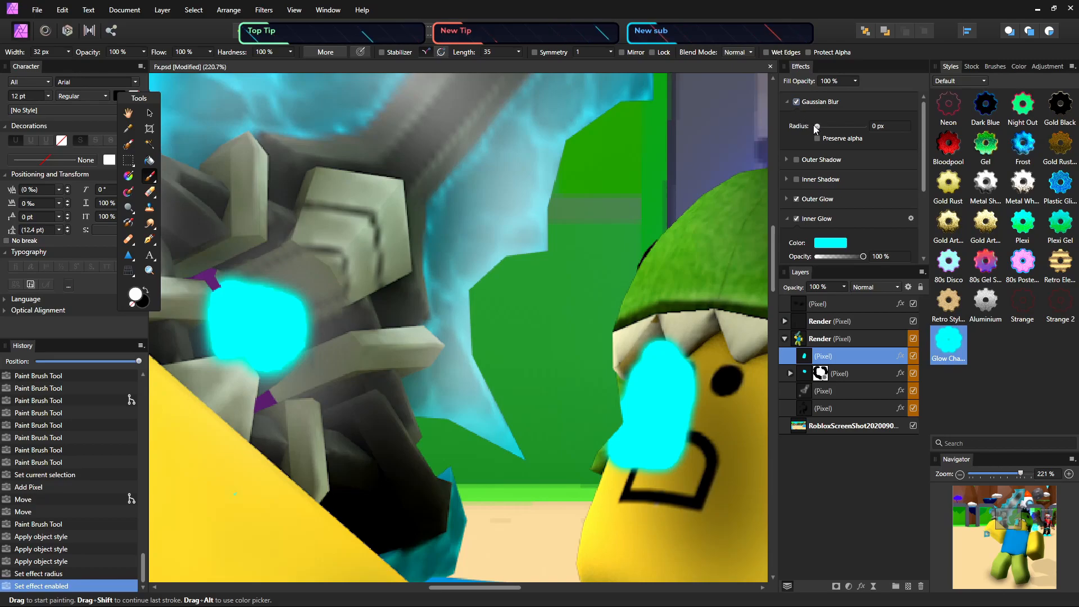
left_click_drag(828, 127, 846, 144)
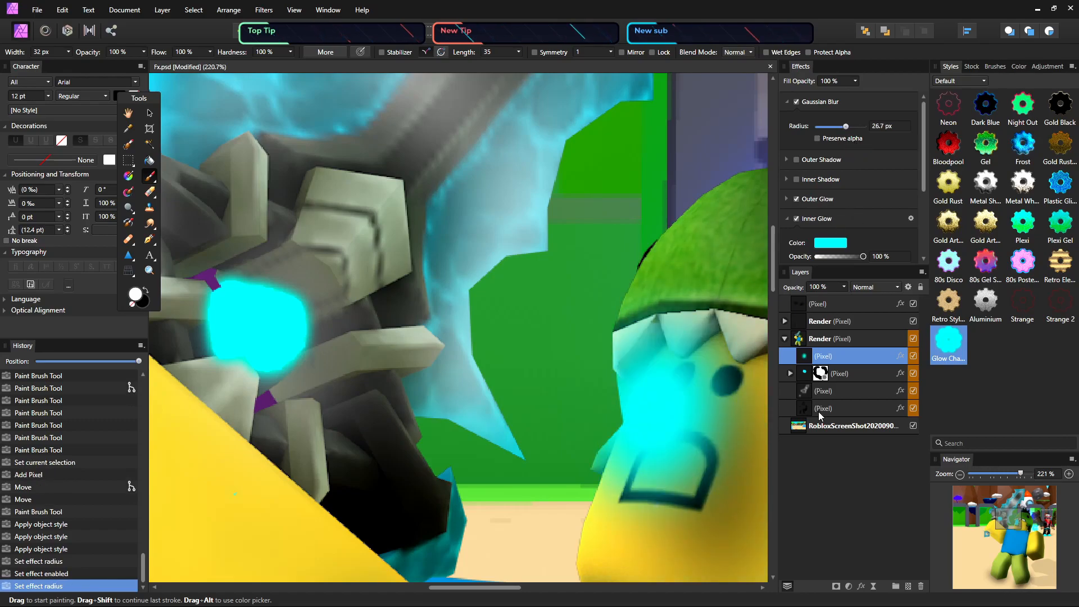
double_click(840, 586)
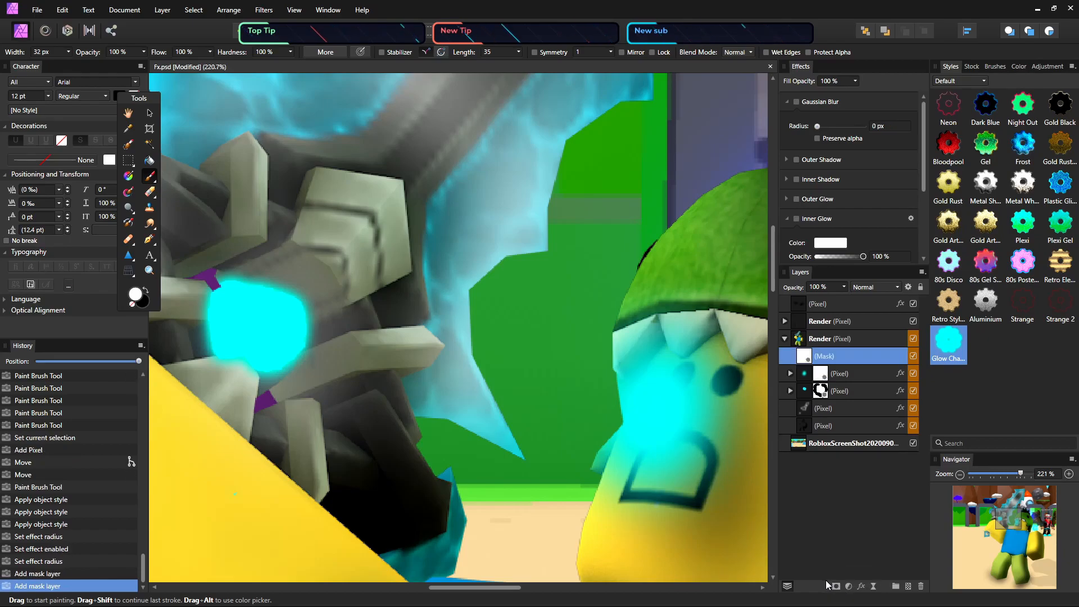
key("ctrl+z")
key("ctrl+z")
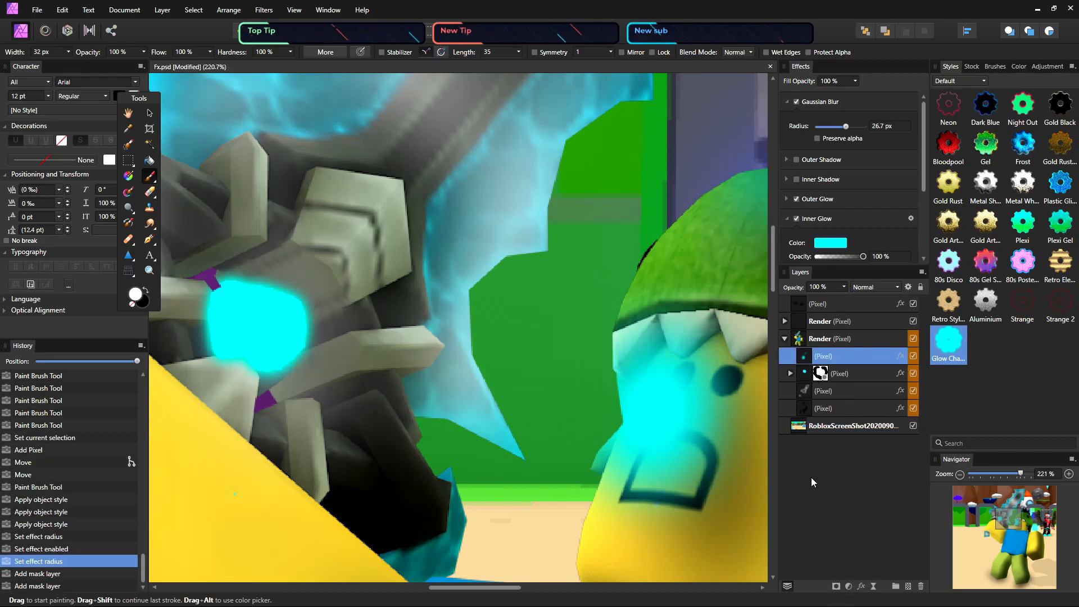
left_click_drag(811, 477, 813, 488)
key("ctrl+z")
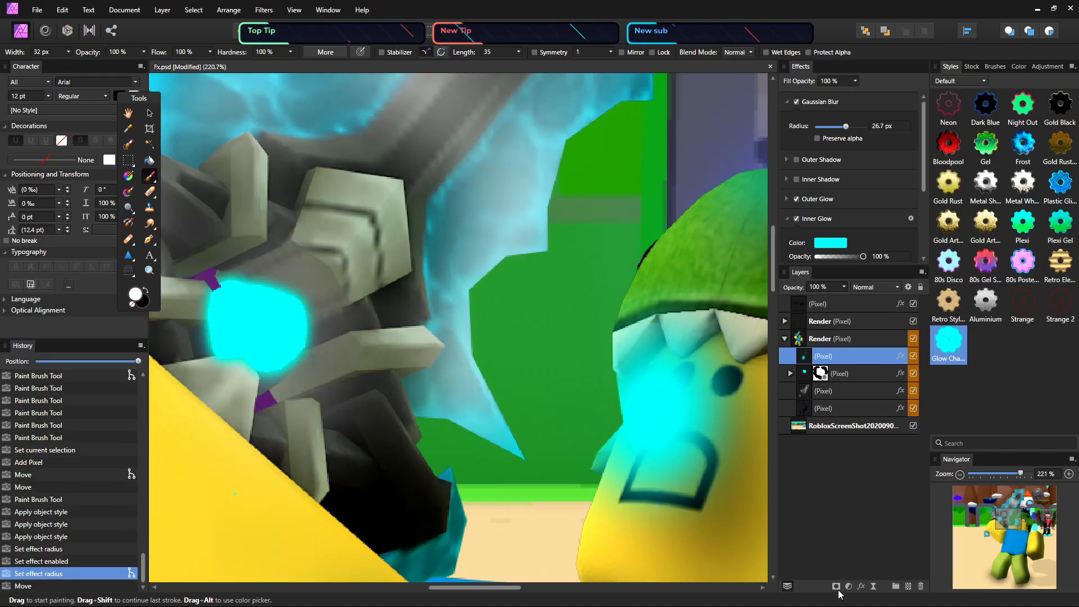
Add a mask to the blurred cyan face patch and try the Color Replacement Brush on it, undoing the black stroke
left_click(837, 587)
key("b")
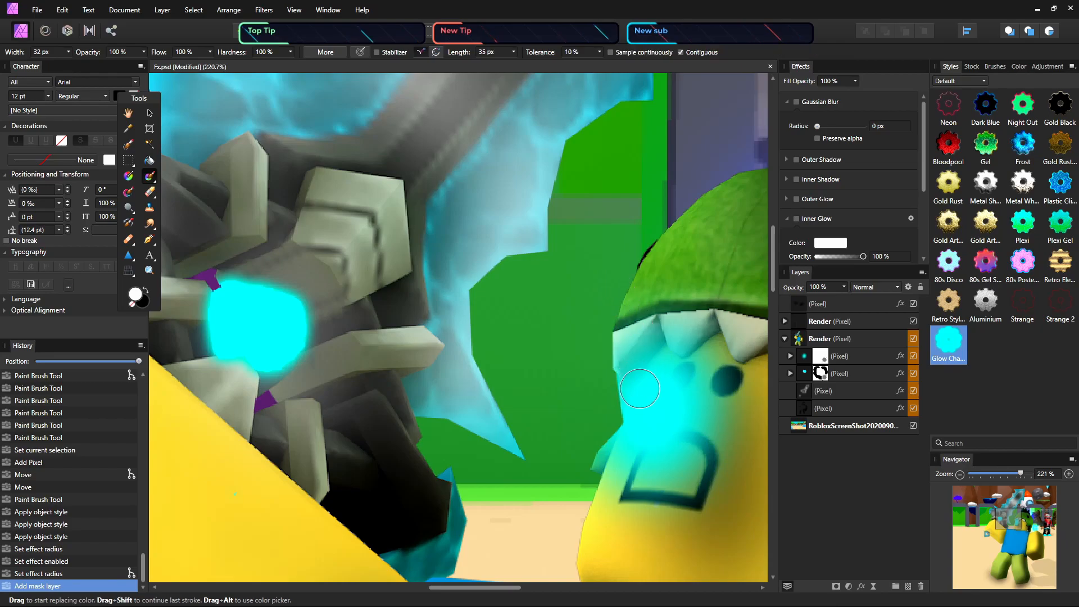
left_click(649, 413)
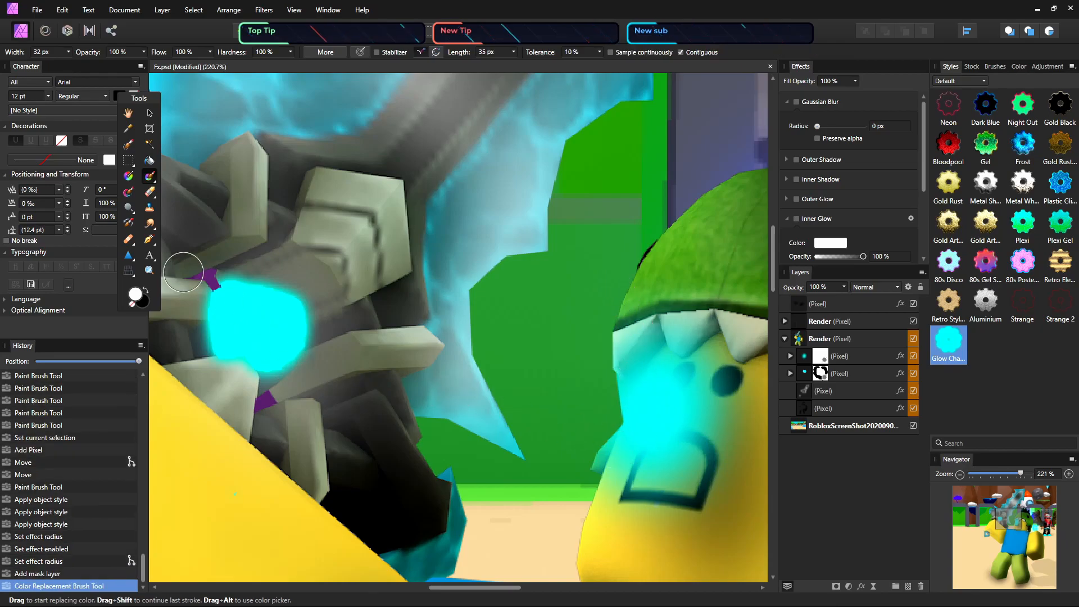
left_click(147, 290)
left_click_drag(680, 413, 667, 410)
key("ctrl+z")
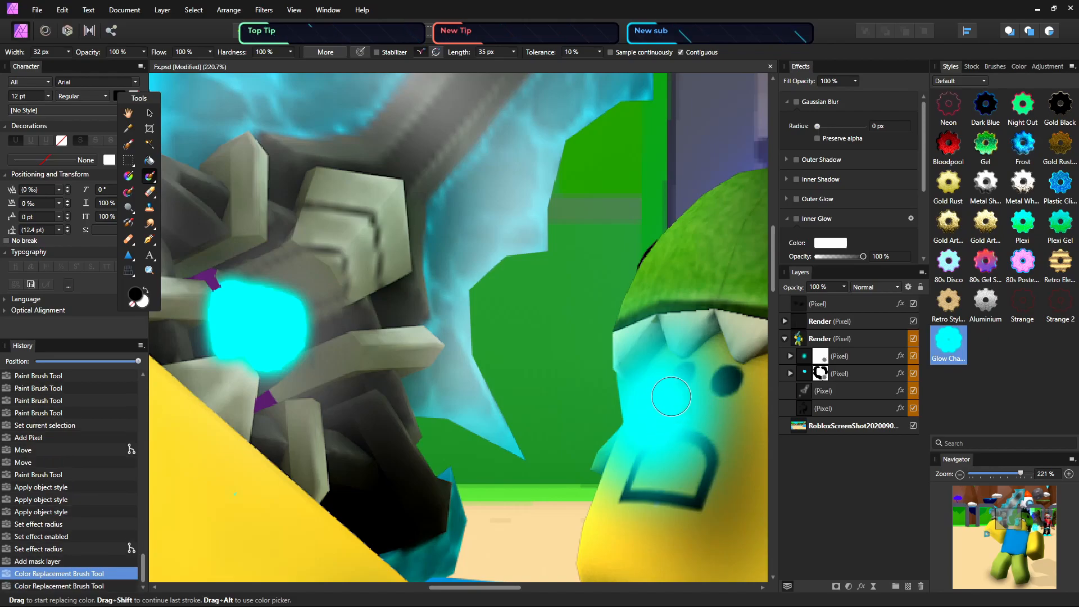
left_click(852, 361)
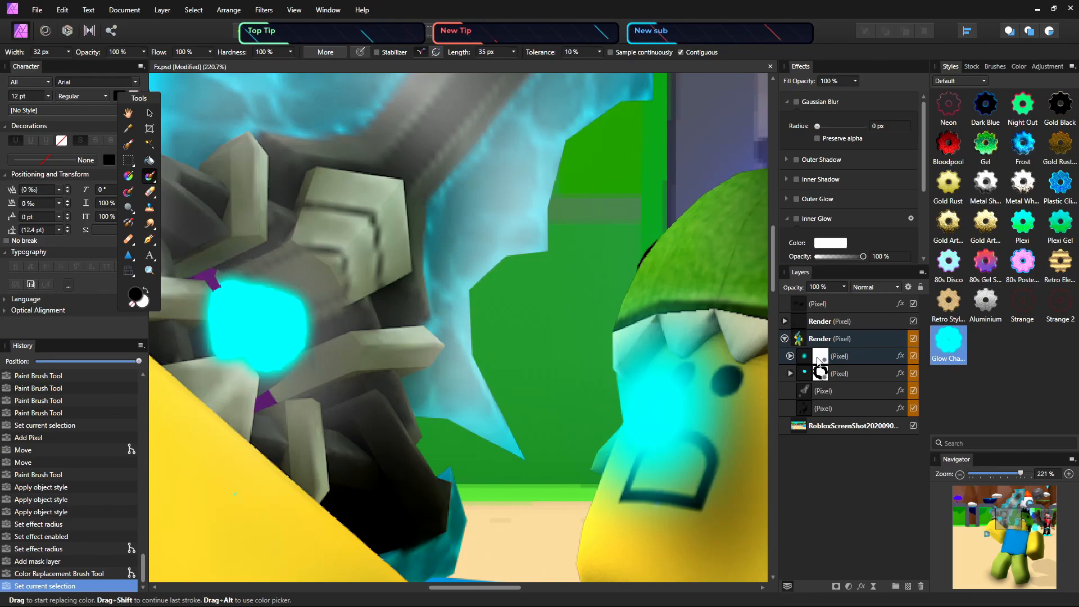
left_click_drag(658, 398, 649, 413)
key("ctrl+z")
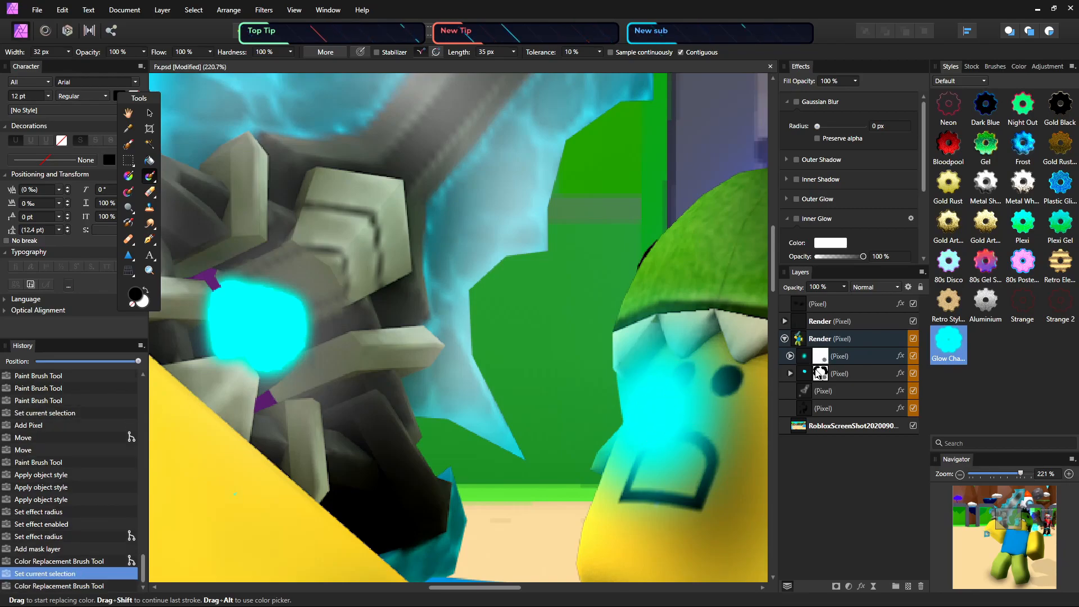
Add a second mask to the blurred cyan face patch layer
left_click(841, 357)
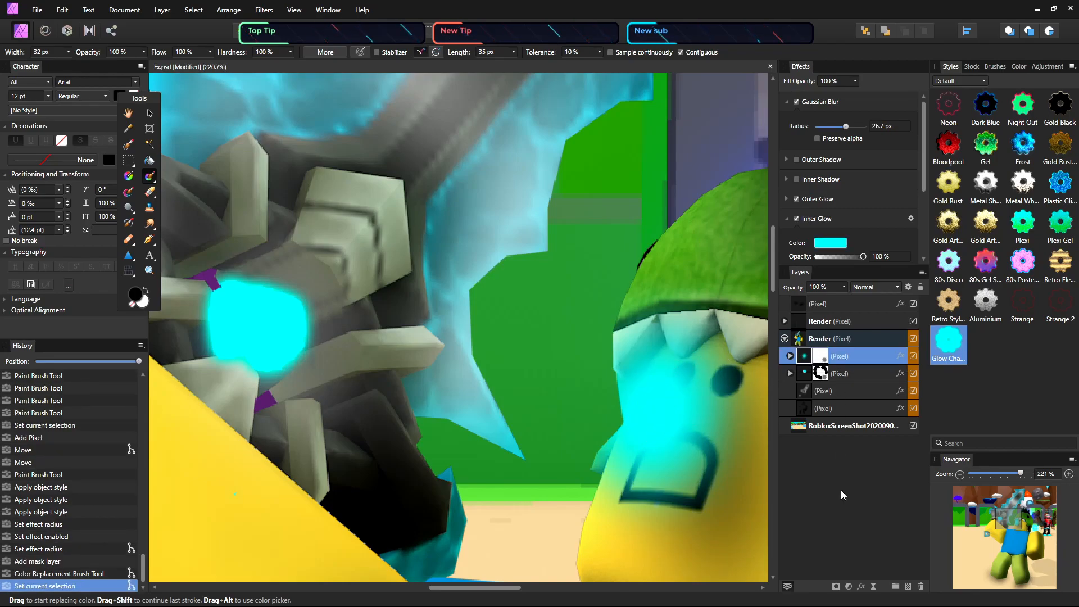
left_click(839, 586)
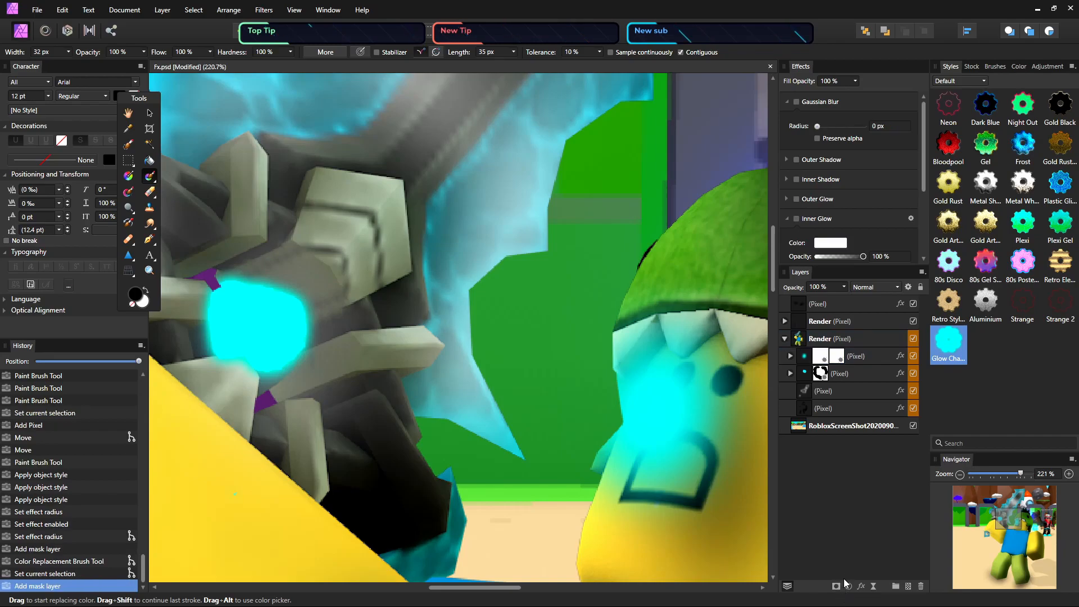
Brush over the cyan face glow on its second mask with the 32 px Color Replacement Brush and switch the brush colour to white
left_click_drag(642, 417, 649, 406)
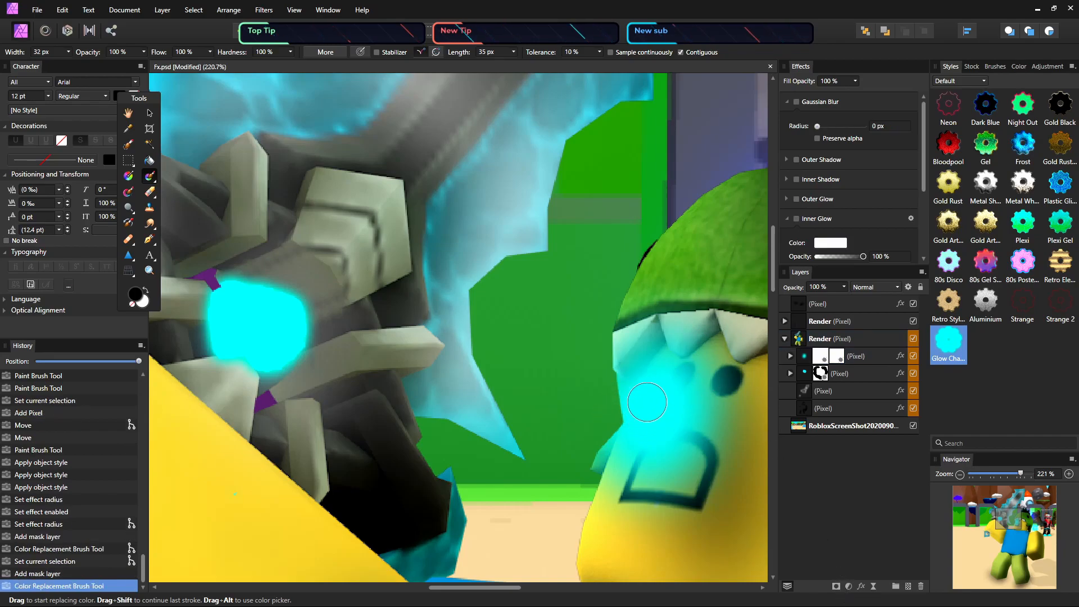
key("ctrl")
mouse_move(639, 407)
left_mouse_down()
mouse_move(650, 422)
mouse_move(666, 410)
left_mouse_up()
key("x")
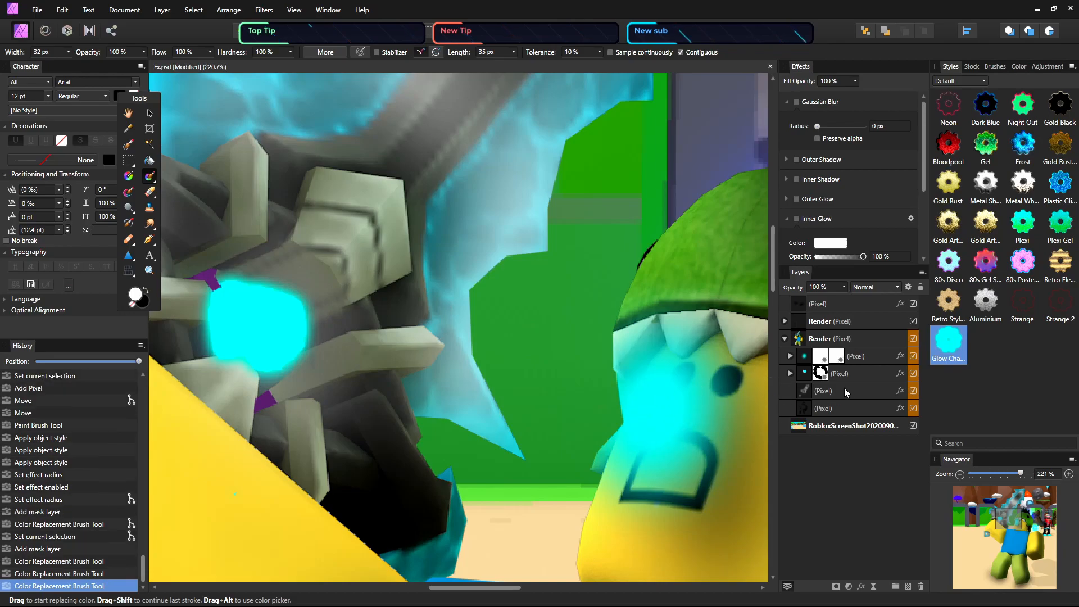
Add a third mask to the blurred cyan face layer and brush over the glow in white
double_click(859, 360)
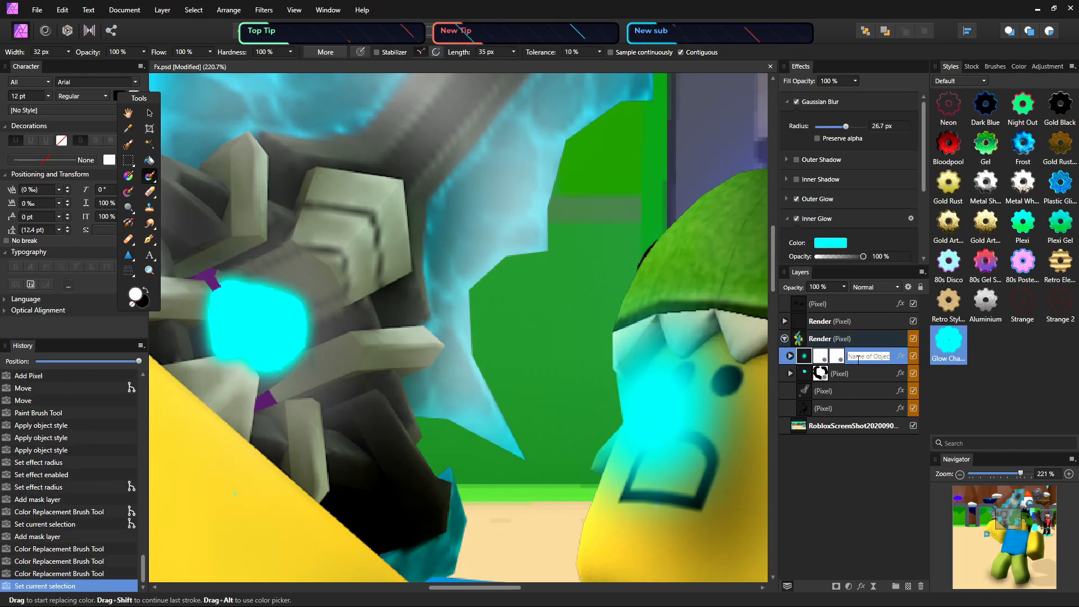
left_click(835, 586)
left_click_drag(643, 382, 669, 402)
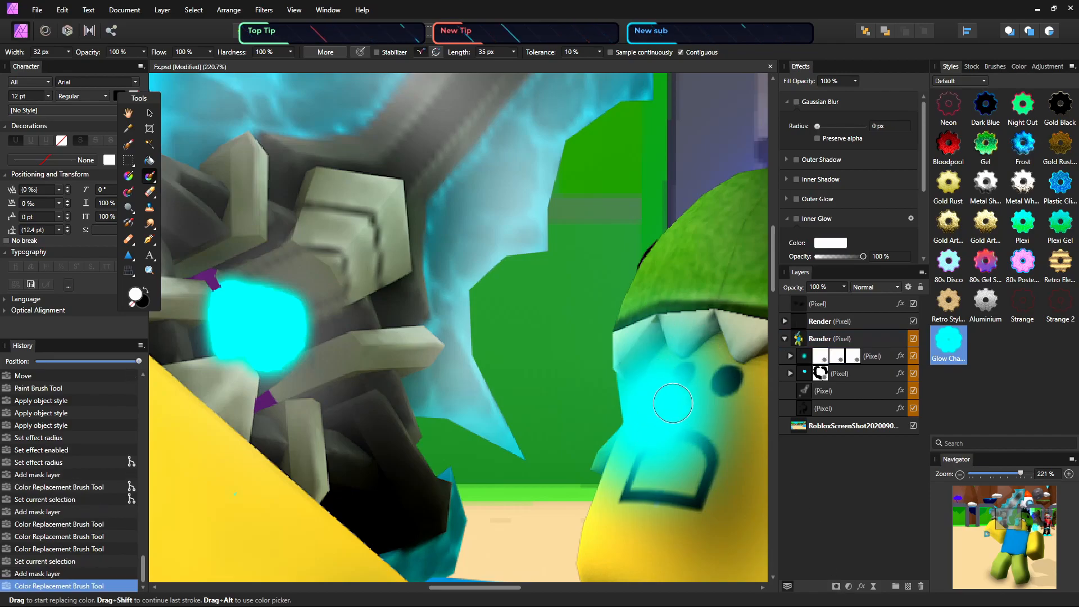
Paint another cyan glow spot on the lower face, add a fourth mask to that layer and brush over the cheek in white
left_click(875, 362)
left_click_drag(708, 516, 755, 565)
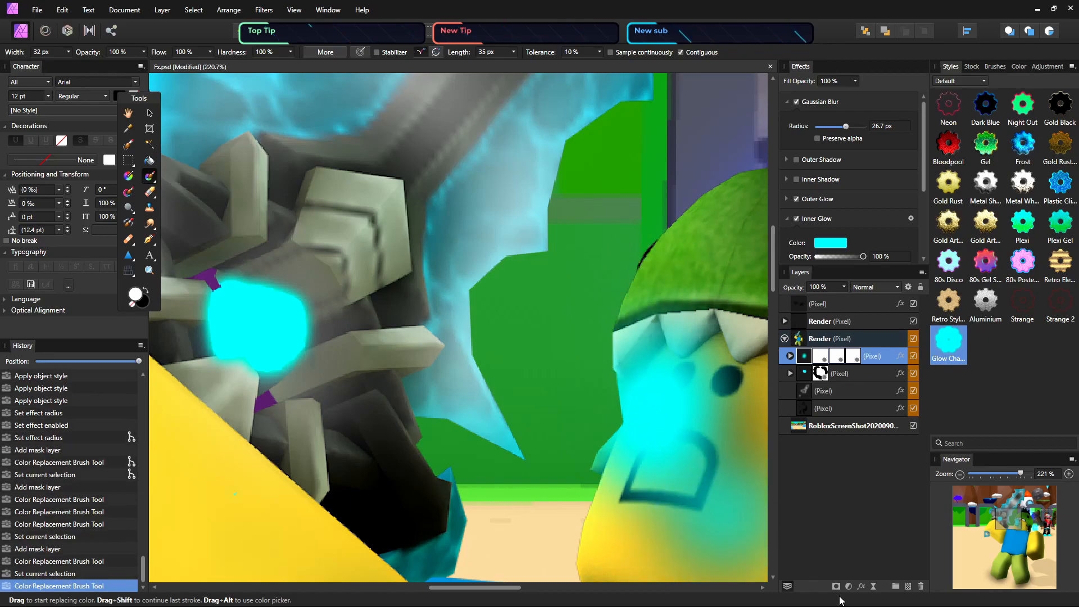
left_click(836, 586)
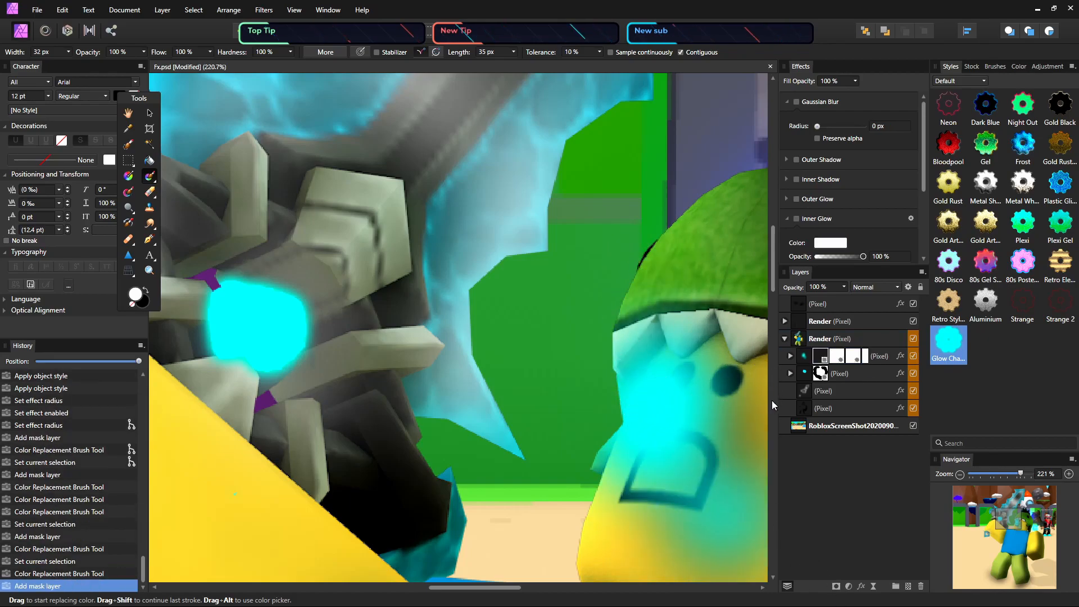
left_click_drag(690, 409, 666, 404)
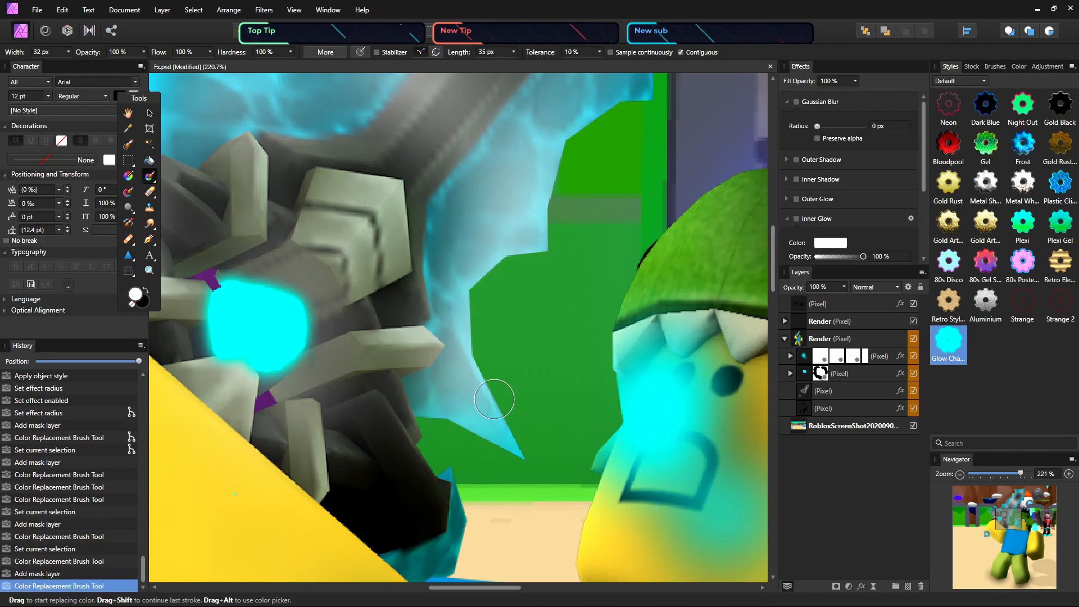
Try a black stroke over the face glow on the fourth mask, undoing the stroke and the accidental layer move
left_click(146, 291)
left_click_drag(641, 309, 660, 409)
key("ctrl+z")
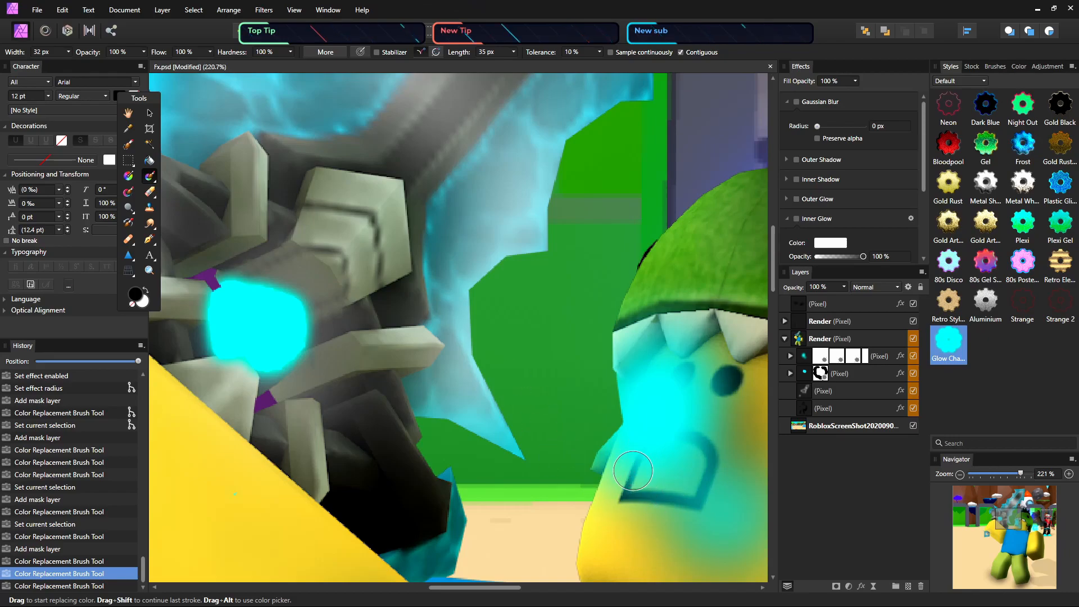
left_click_drag(880, 370, 882, 357)
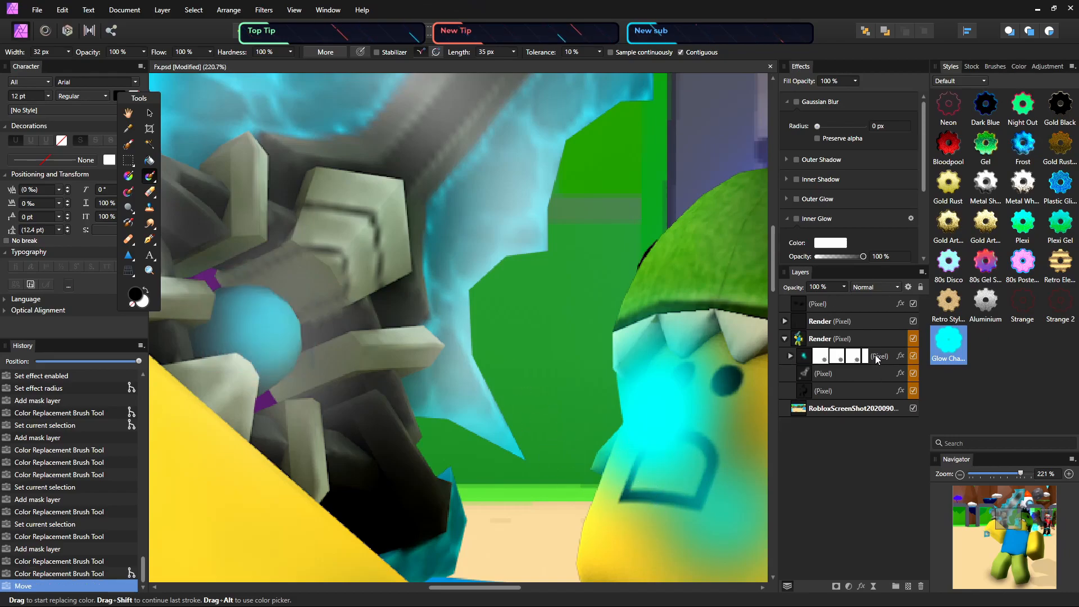
key("ctrl+z")
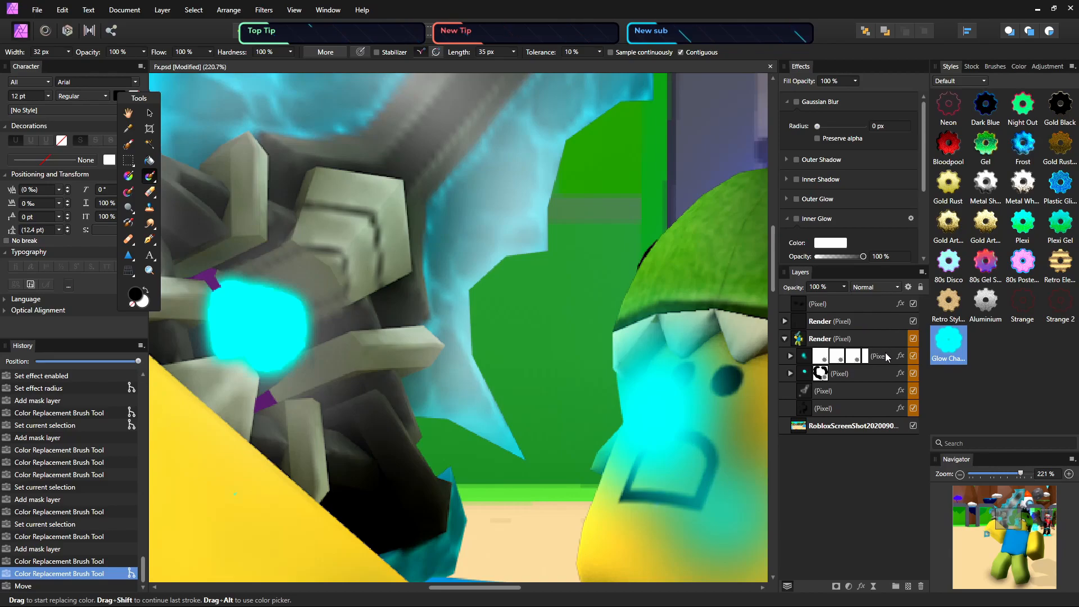
Set the Gaussian Blur radius of the cyan face glow layer to 37.5 px
left_click(886, 356)
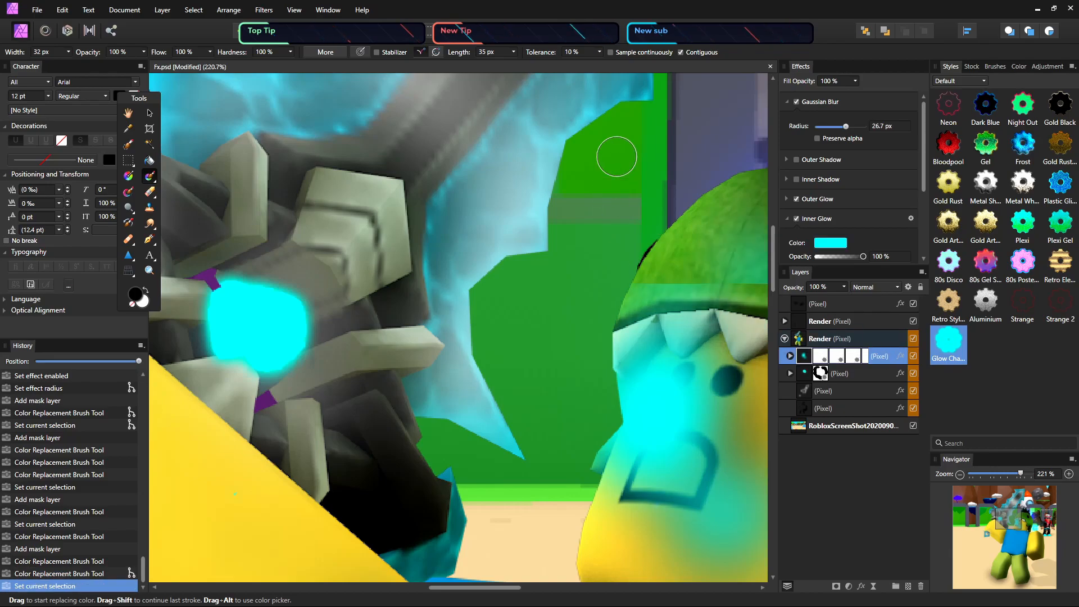
left_click_drag(847, 127, 859, 127)
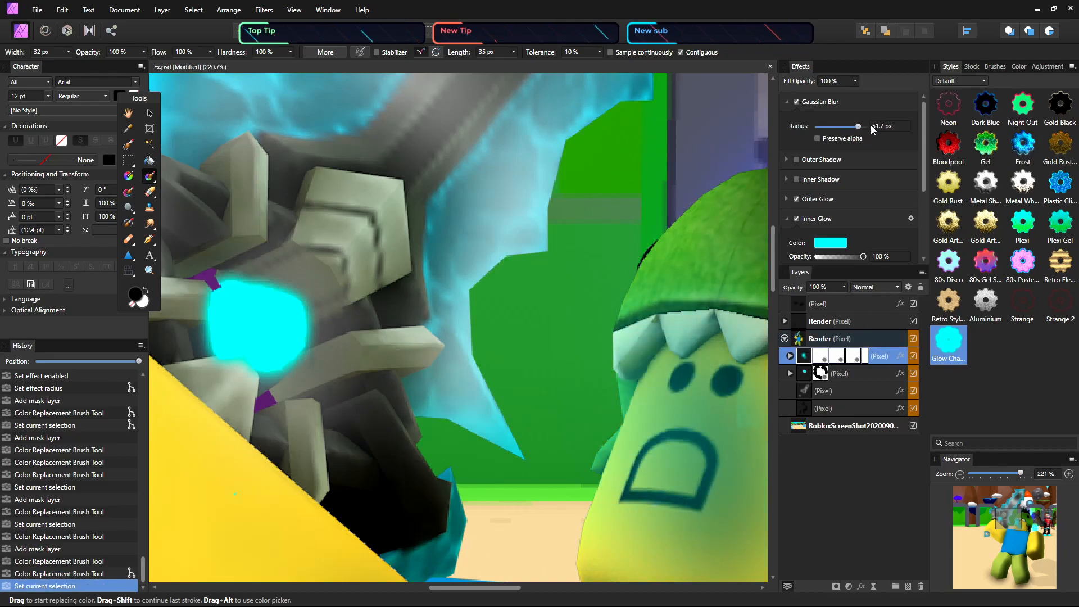
scroll(806, 214, "down", 3)
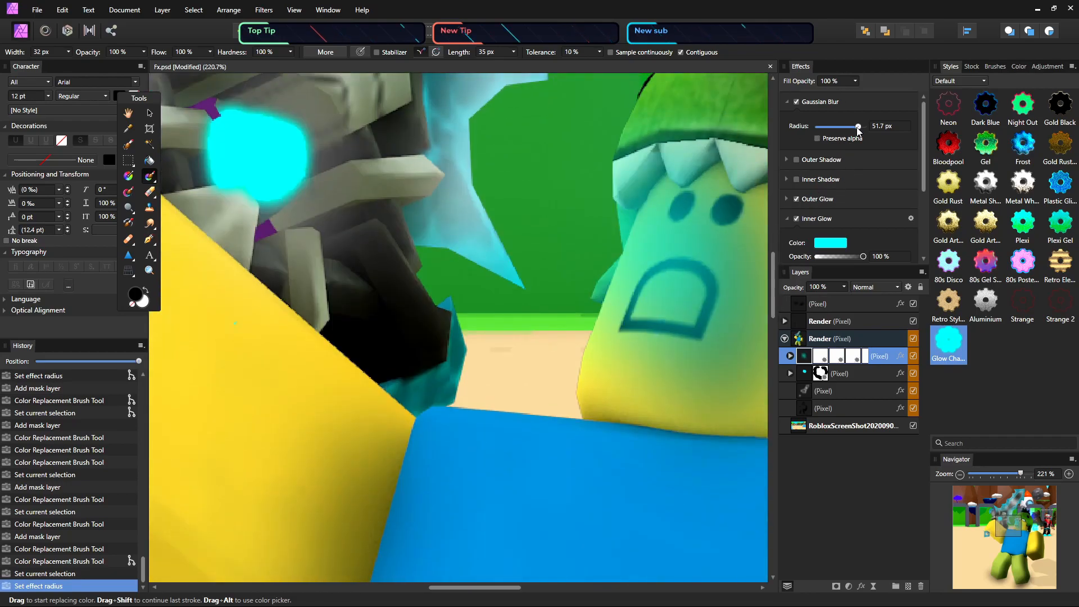
left_click_drag(859, 128, 849, 128)
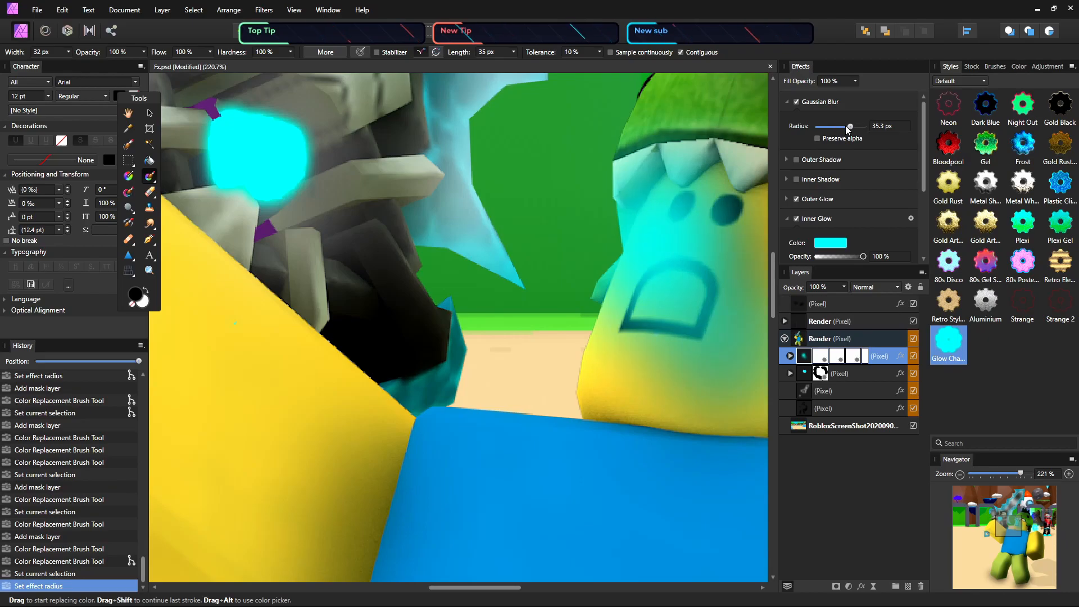
mouse_move(850, 128)
left_mouse_down()
mouse_move(841, 128)
mouse_move(852, 147)
left_mouse_up()
Enlarge the cyan face glow and shift it toward the side of the face nearest the sword
key("z")
left_click(706, 366, "alt")
left_click(706, 365, "alt")
left_click(705, 366, "alt")
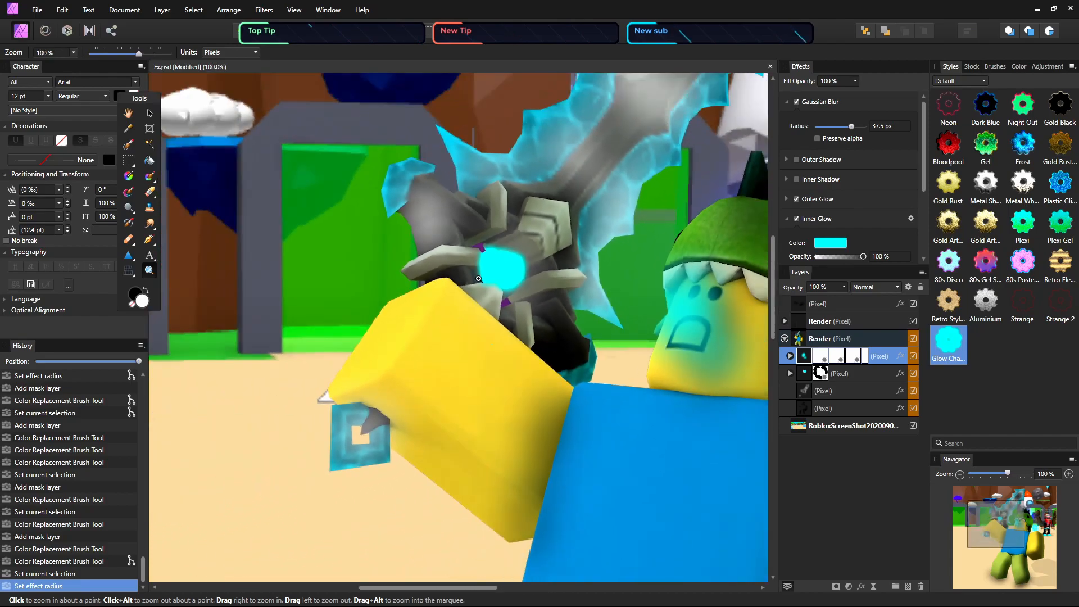
left_click_drag(752, 433, 732, 372)
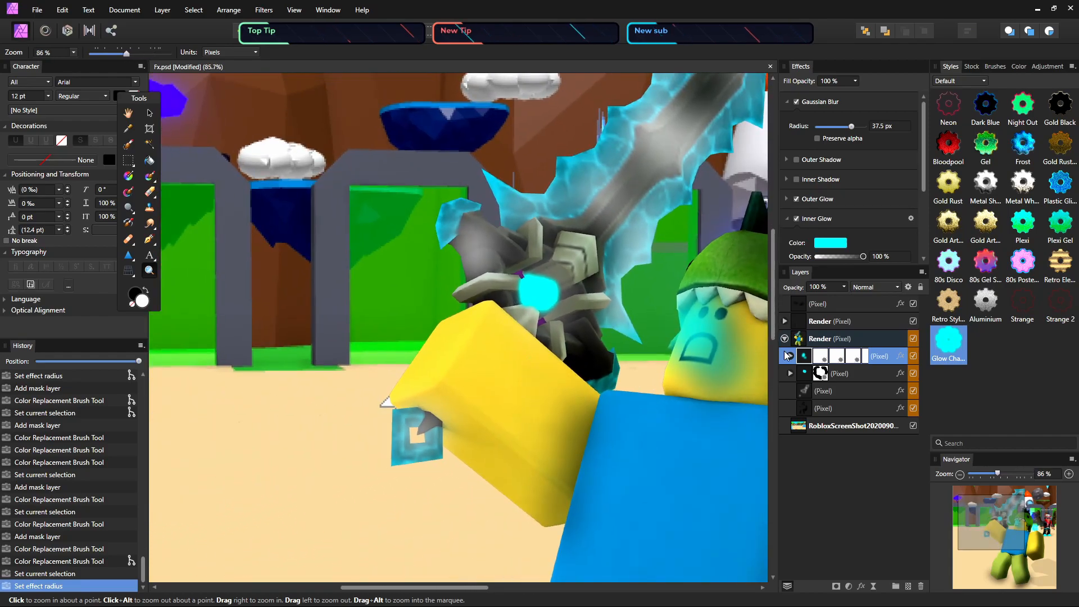
left_click_drag(876, 365, 881, 362)
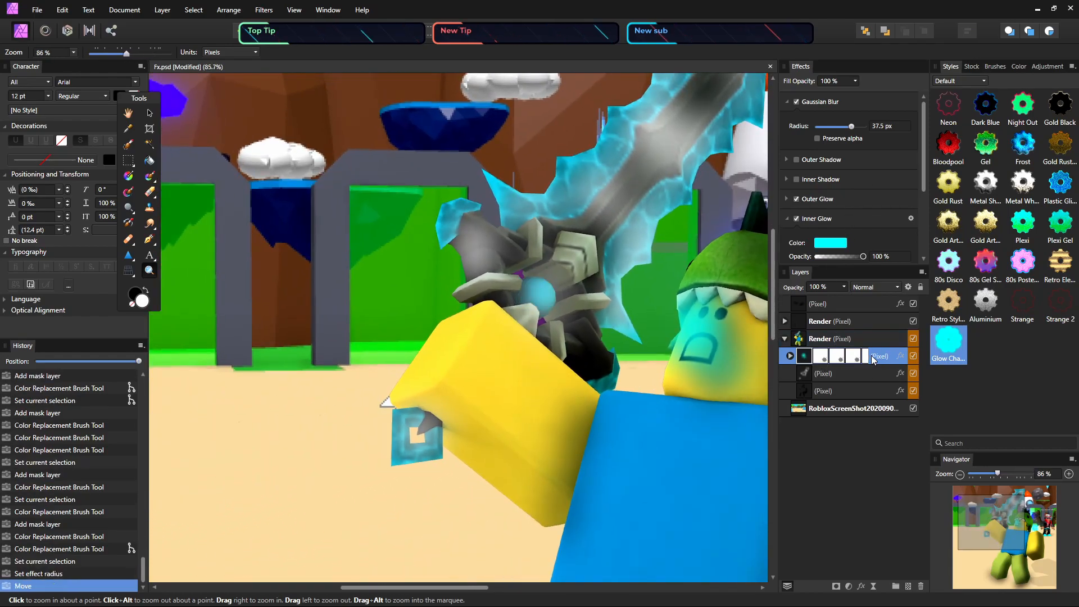
key("ctrl+z")
key("v")
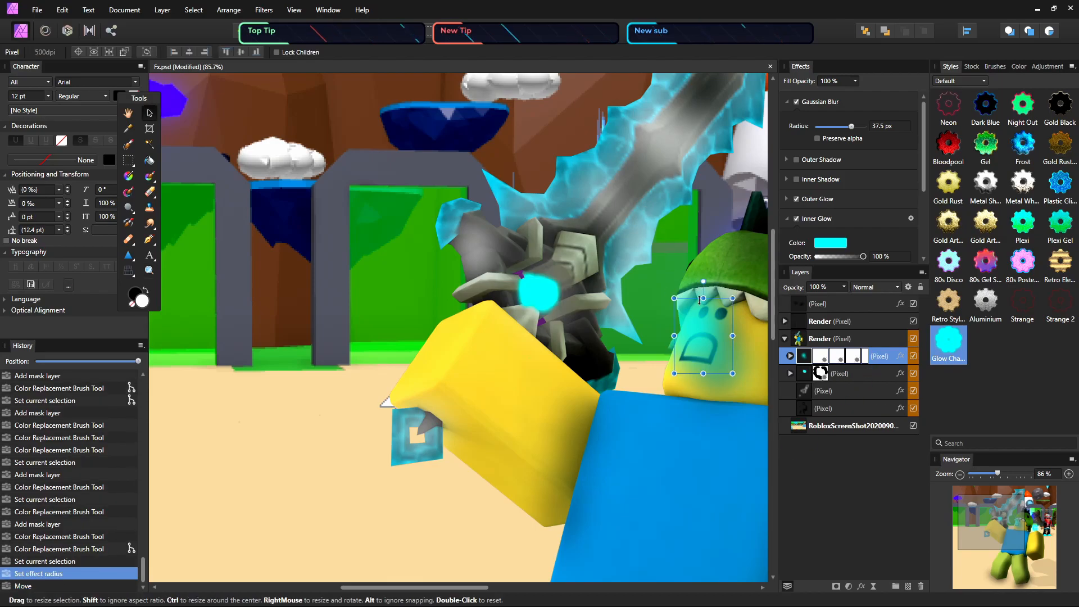
left_click_drag(735, 370, 668, 277)
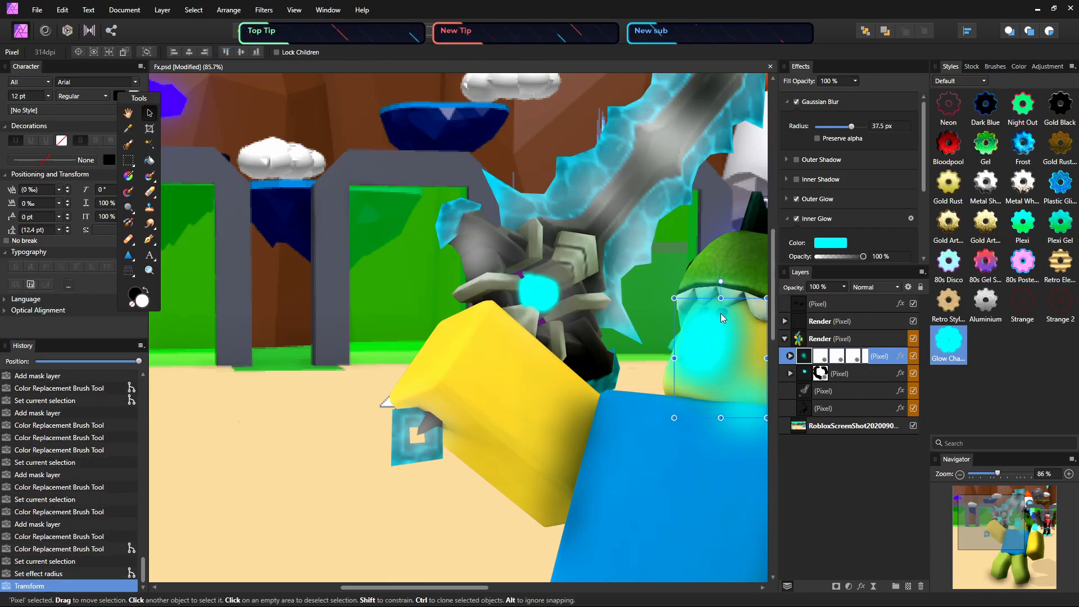
mouse_move(684, 342)
left_mouse_down()
mouse_move(659, 329)
mouse_move(615, 356)
mouse_move(700, 354)
mouse_move(690, 353)
mouse_move(700, 341)
mouse_move(692, 344)
left_mouse_up()
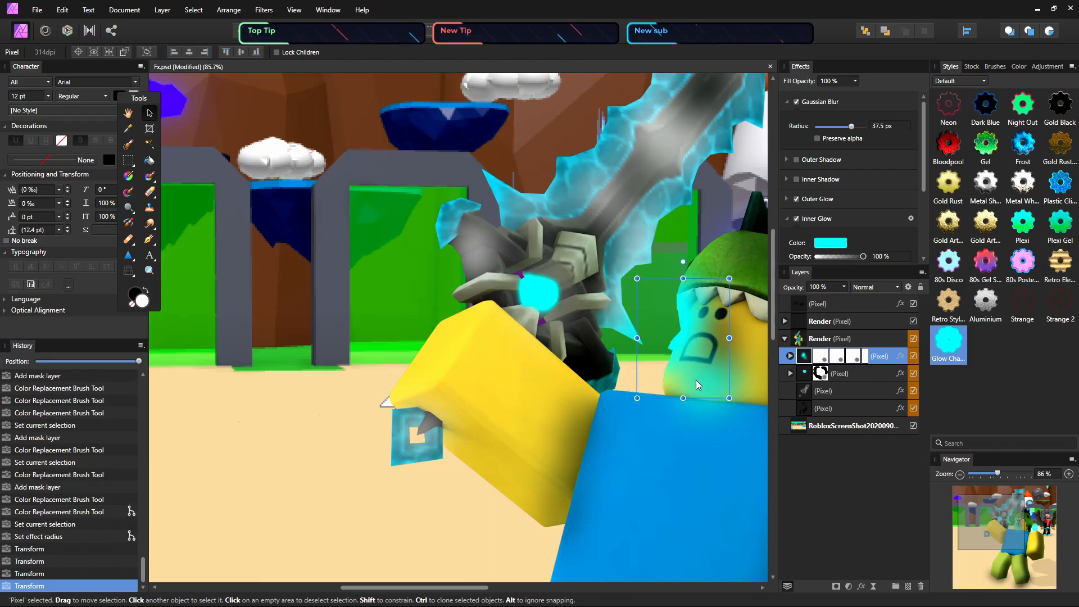
Enlarge the cyan glow further, place it over the face edge and shirt, and set its Gaussian Blur radius to 35.3 px
left_click_drag(637, 398, 618, 498)
left_click_drag(666, 354, 523, 286)
key("z")
key("v")
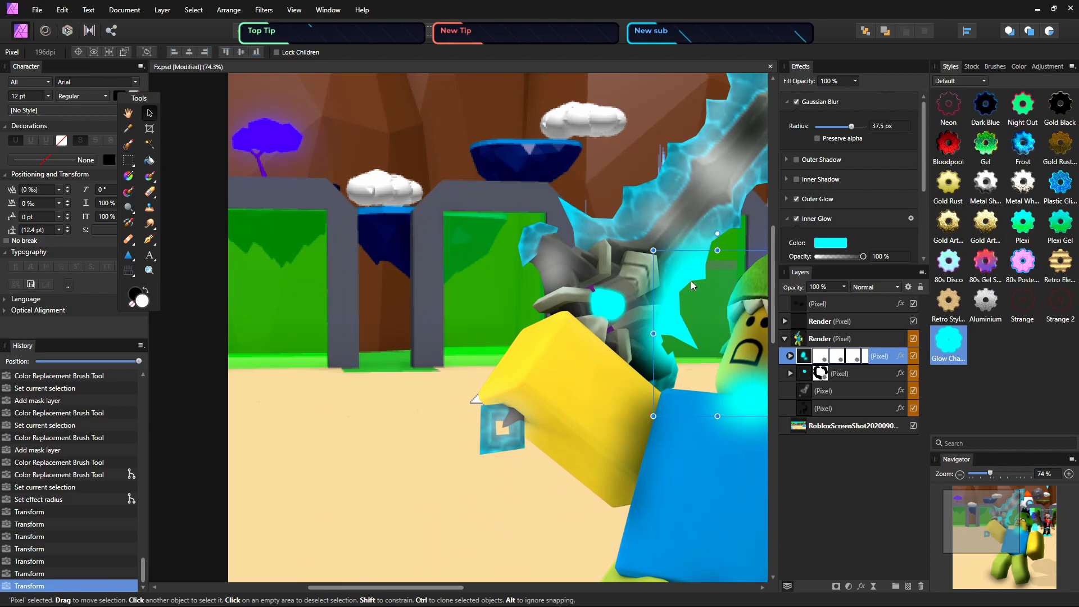
left_click_drag(679, 294, 697, 311)
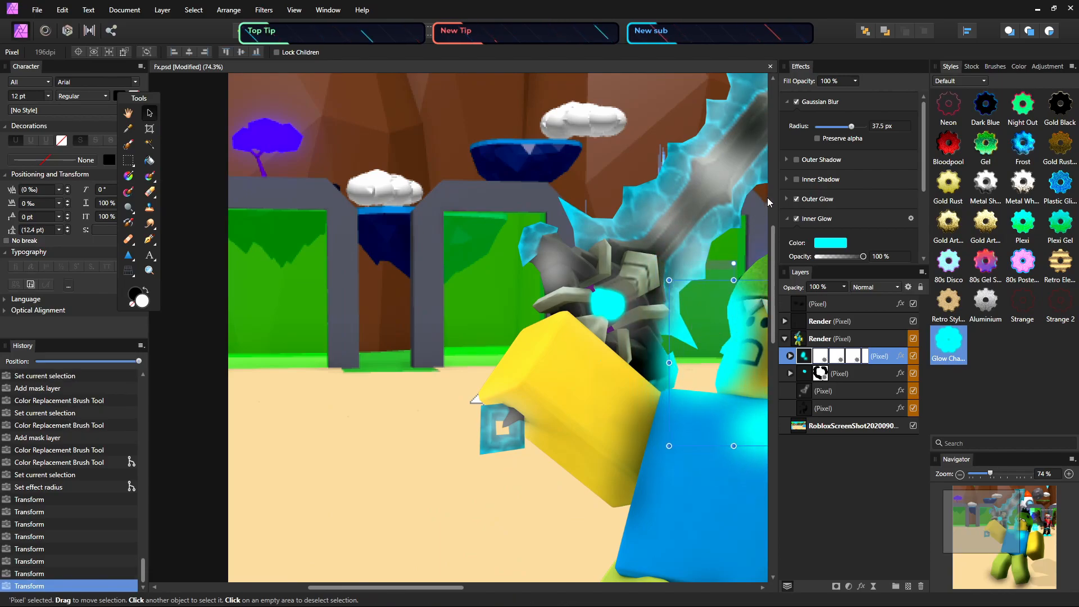
mouse_move(851, 126)
left_mouse_down()
mouse_move(874, 145)
mouse_move(857, 144)
left_mouse_up()
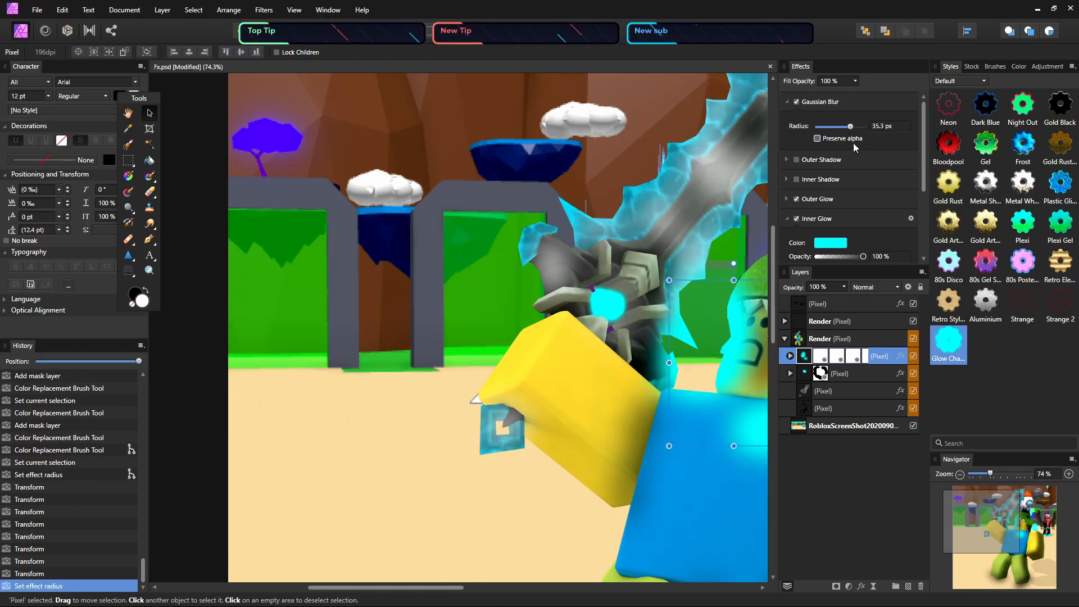
Nudge the character render slightly upward and undo the second small move
left_click_drag(717, 503, 716, 504)
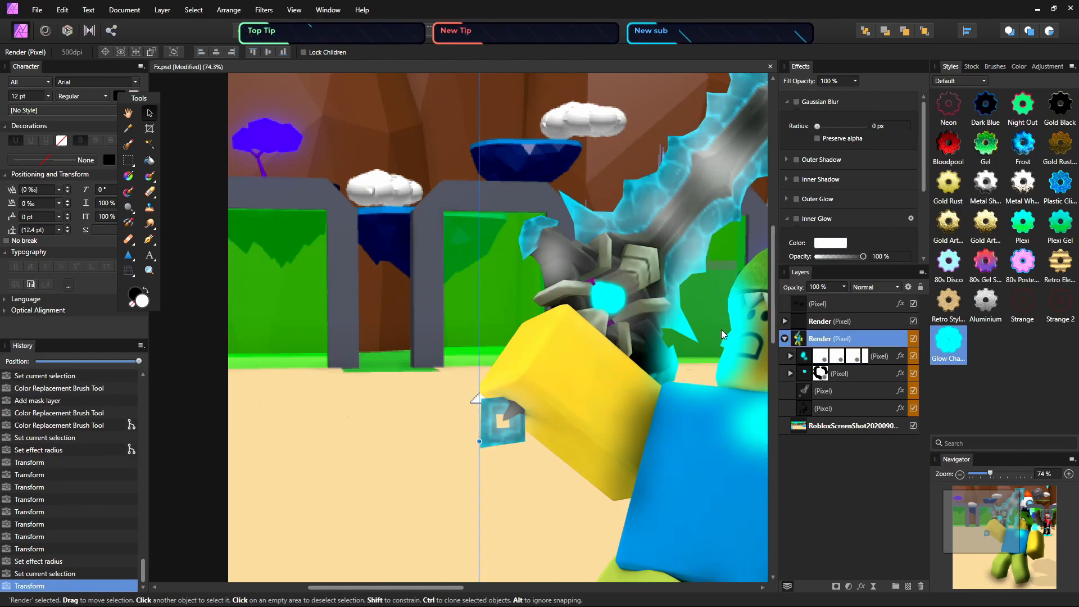
left_click_drag(721, 331, 724, 331)
key("ctrl+z")
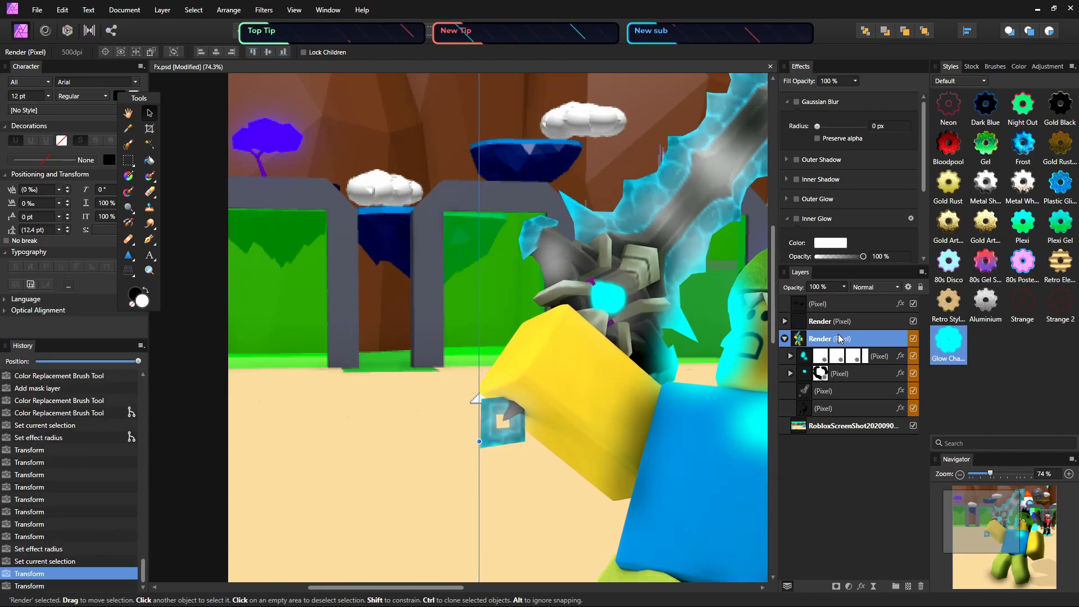
Set the cyan glow layer's opacity to 53% and enlarge the glow slightly over the face and shirt
left_click(883, 354)
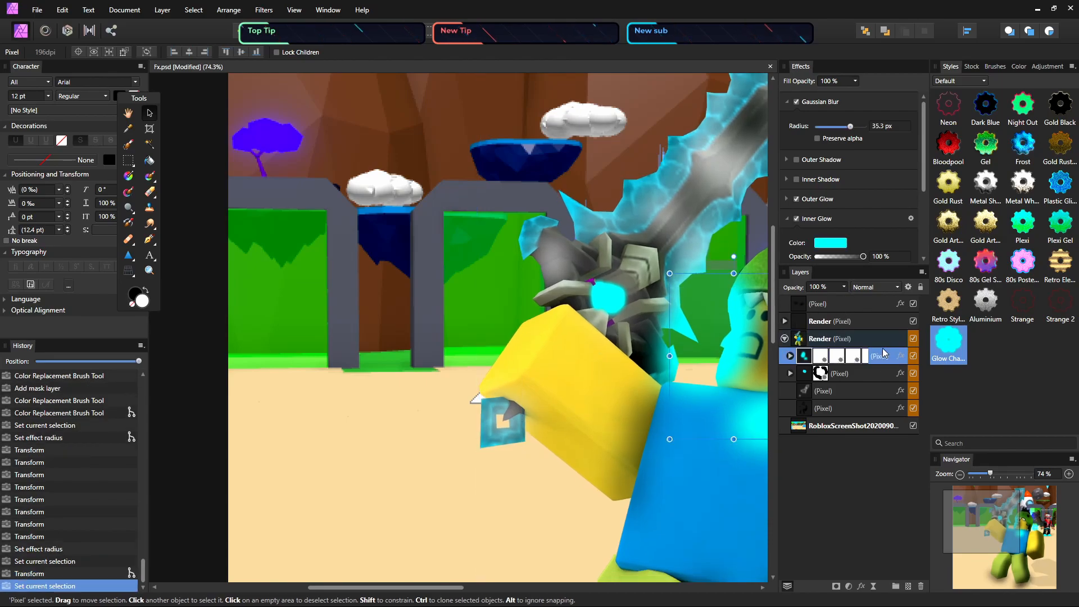
left_click(844, 287)
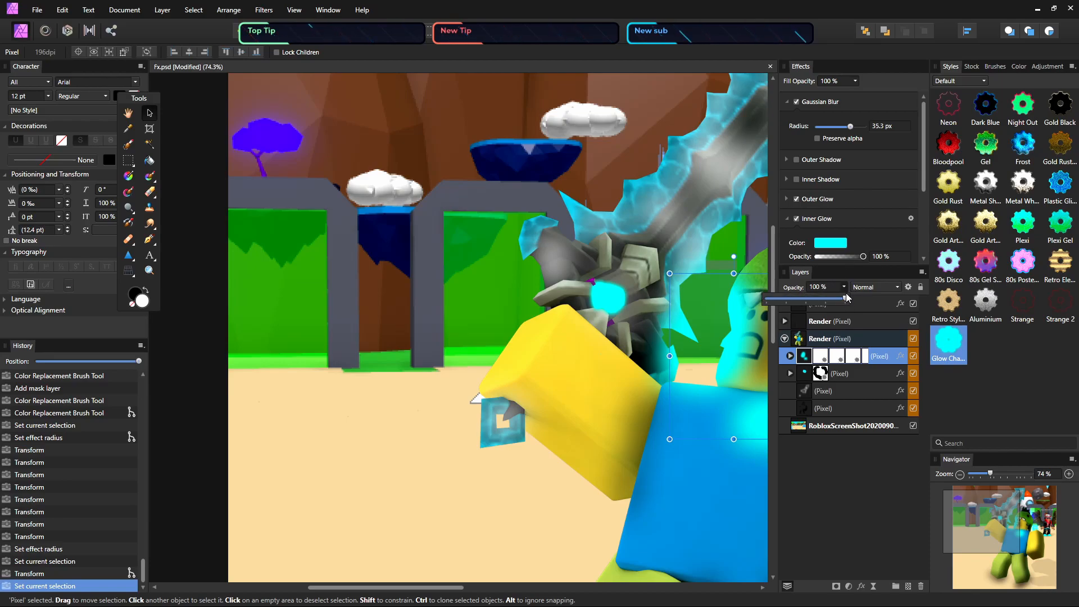
left_click_drag(847, 300, 808, 300)
key("z")
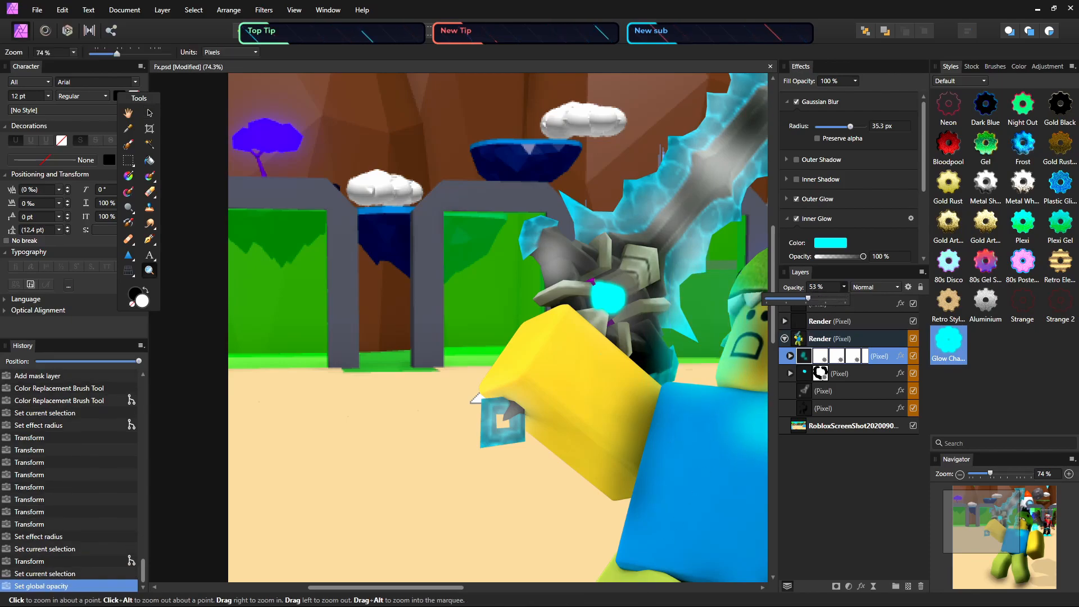
key("v")
left_click(698, 369)
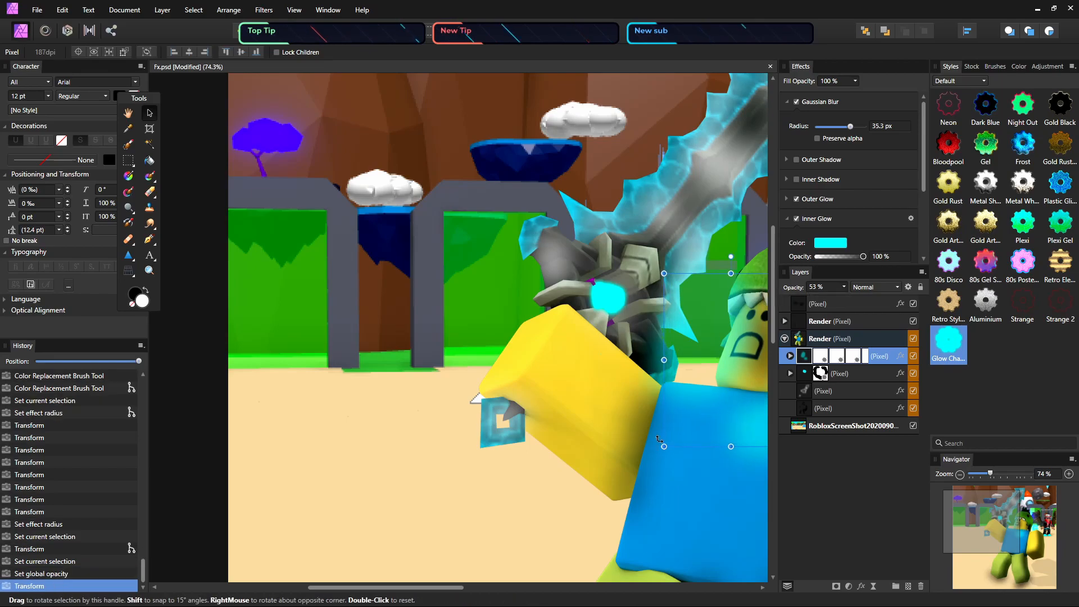
left_click(653, 485)
key("z")
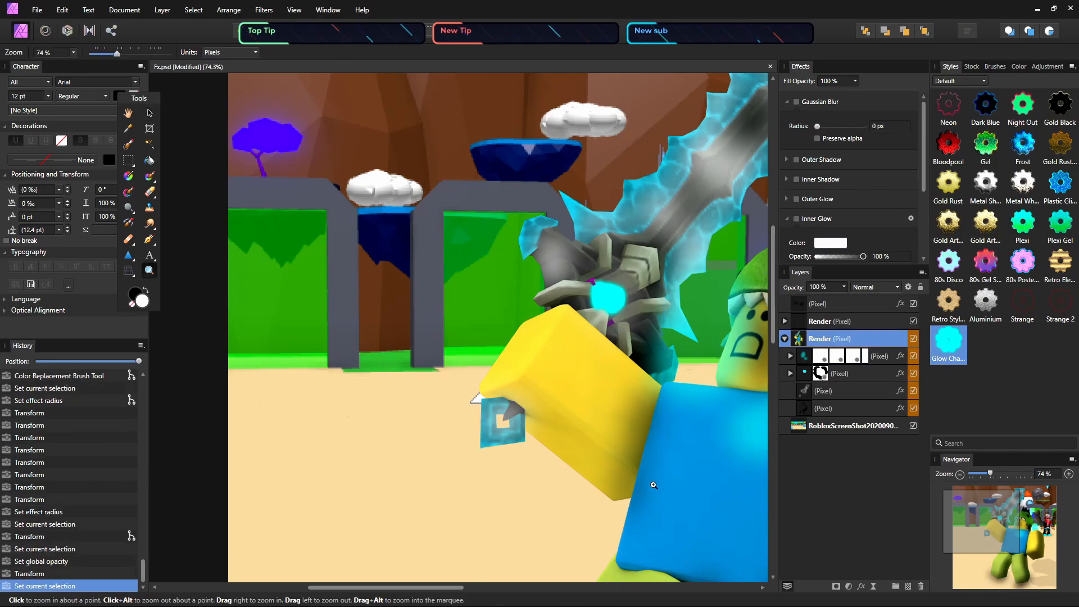
Try a black Color Replacement Brush stroke over the raised fist on the render's nested 33 px blurred layer, and undo it
left_click(660, 407, "alt")
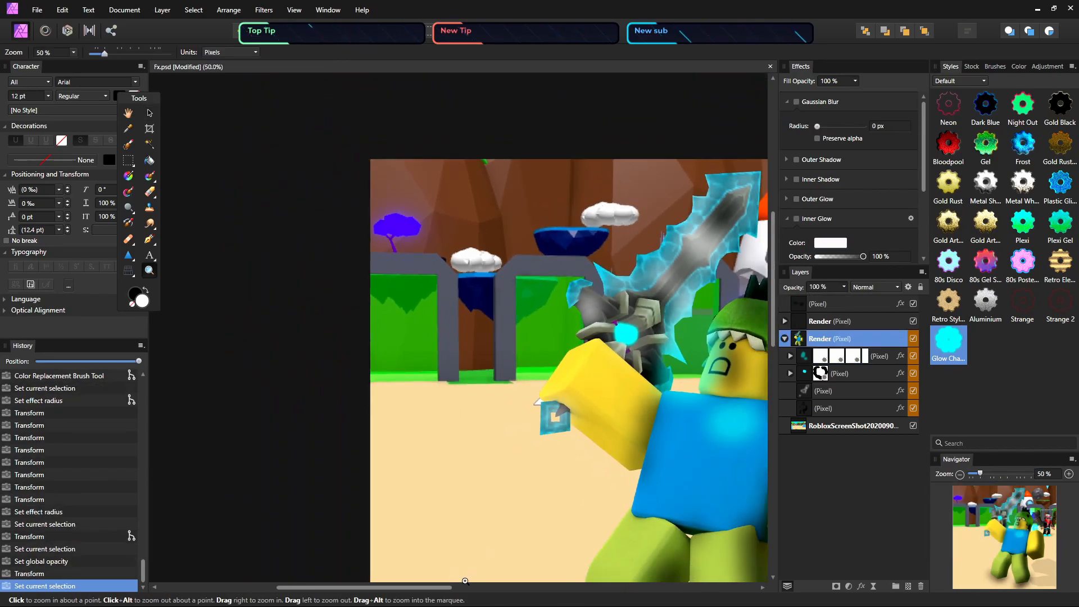
left_click_drag(444, 587, 548, 599)
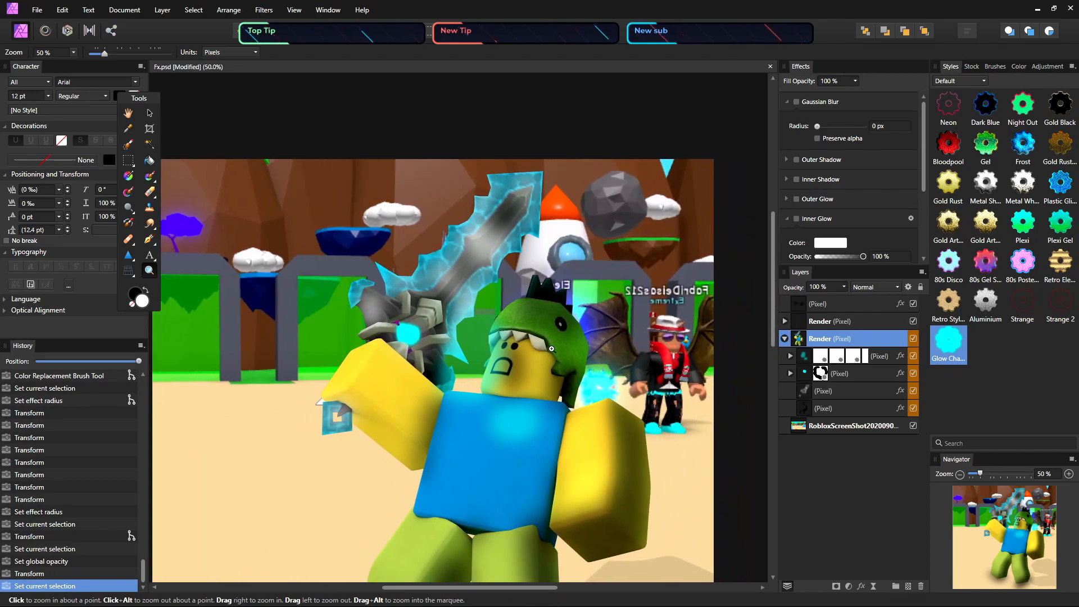
scroll(530, 353, "down", 3)
left_click(827, 393)
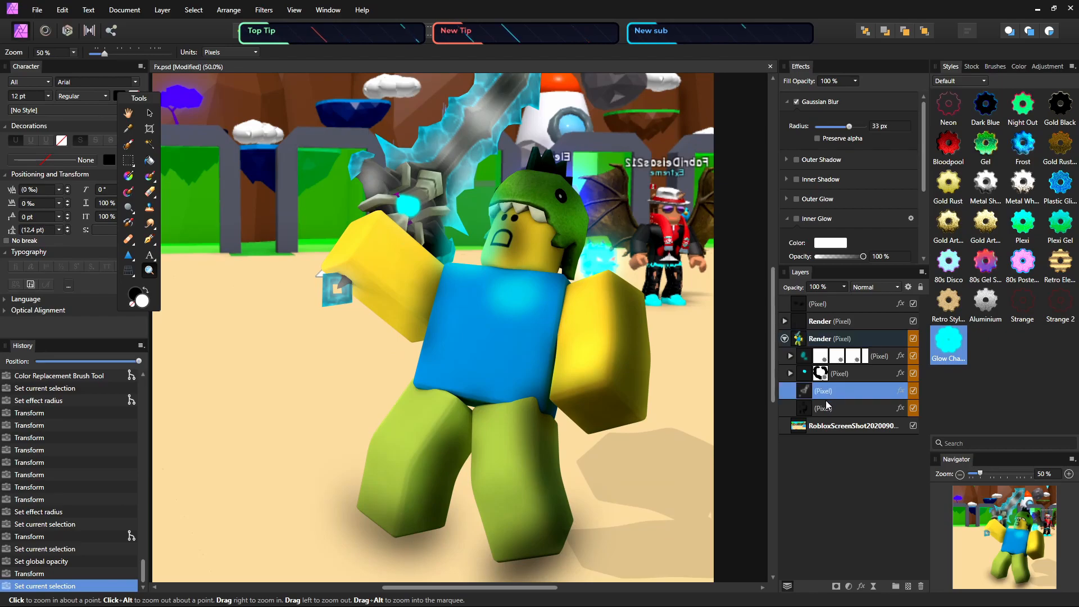
key("b")
left_click_drag(361, 224, 358, 227)
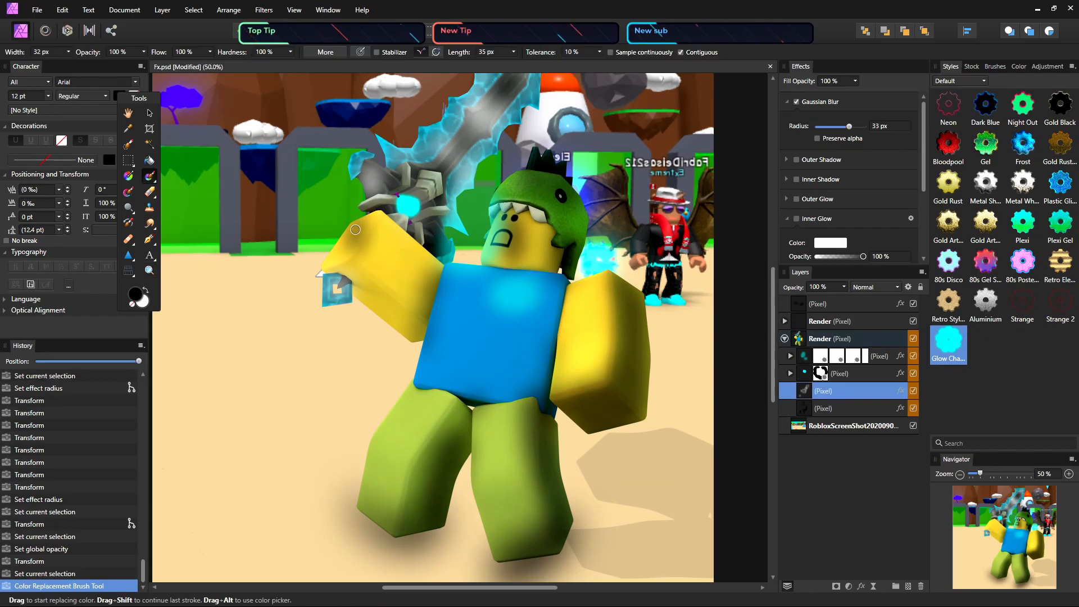
key("ctrl+z")
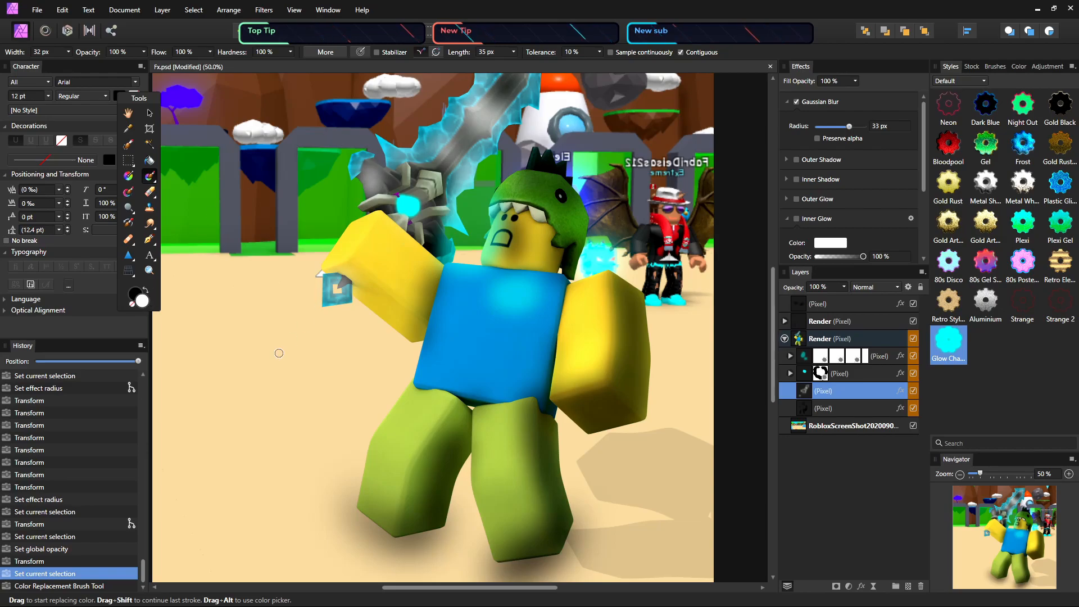
Try darkening the raised fist with another black Color Replacement Brush stroke, and undo it
left_click(147, 294)
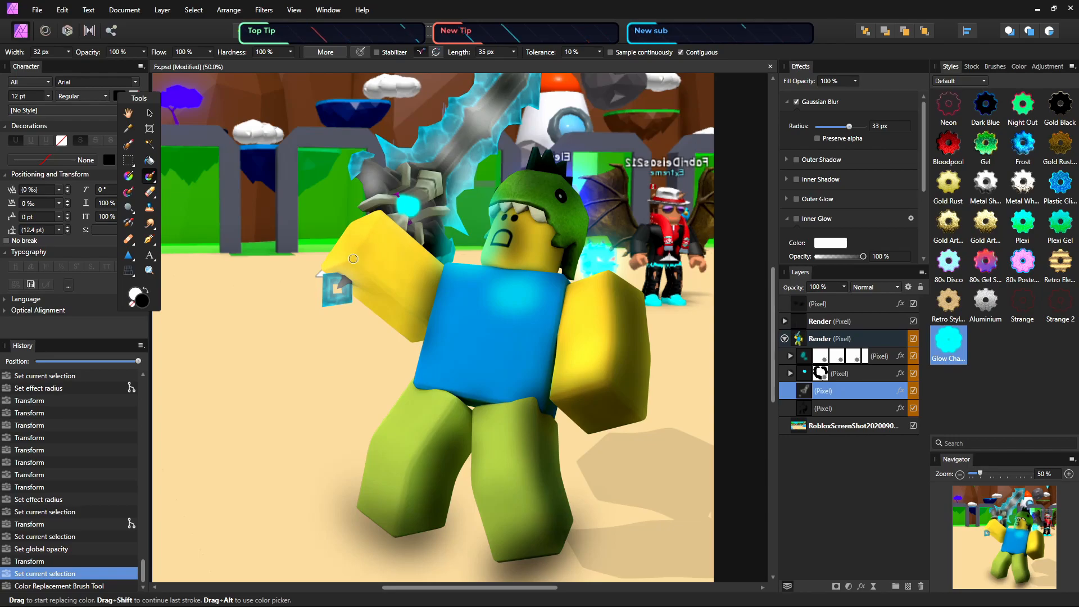
mouse_move(323, 213)
left_mouse_down()
mouse_move(362, 241)
mouse_move(346, 245)
left_mouse_up()
key("ctrl+z")
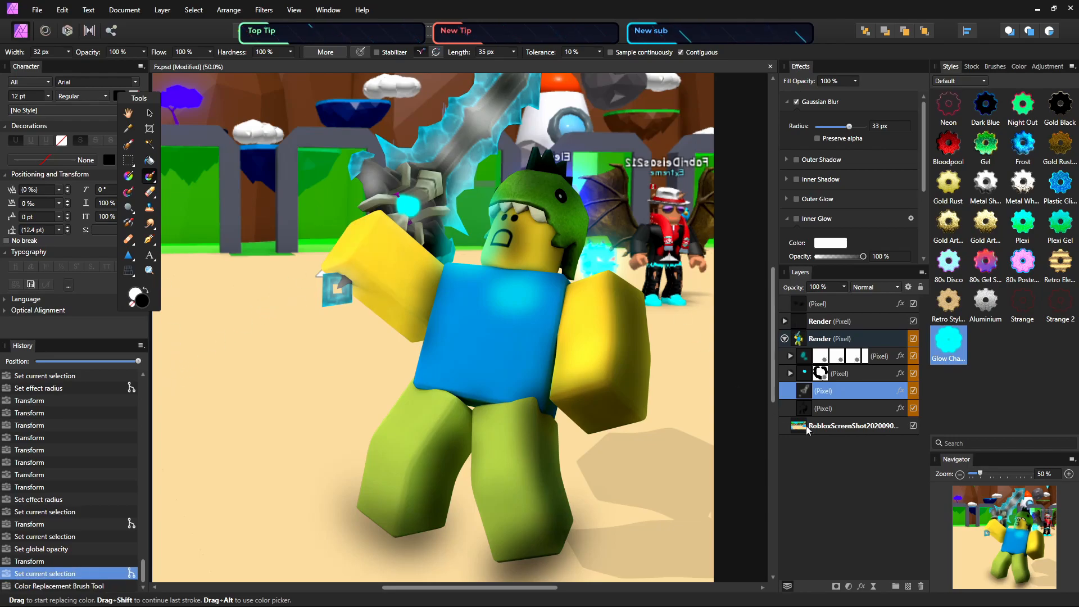
left_click(828, 403)
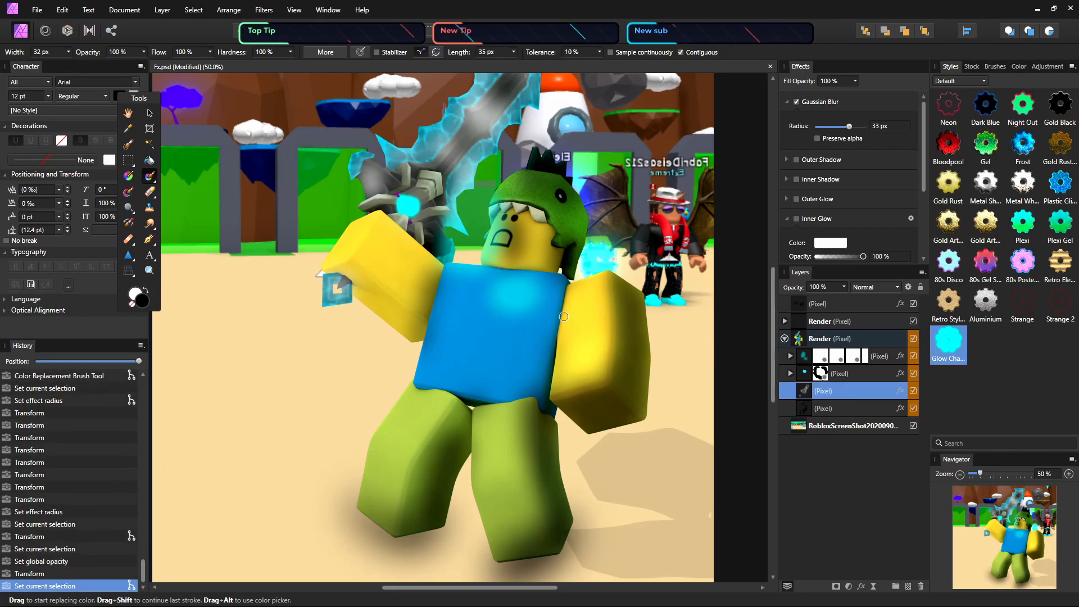
Paint white Color Replacement Brush highlights on the raised fist and arm and along the outer edge of the leg below it
left_click(148, 291)
left_click_drag(349, 217, 343, 252)
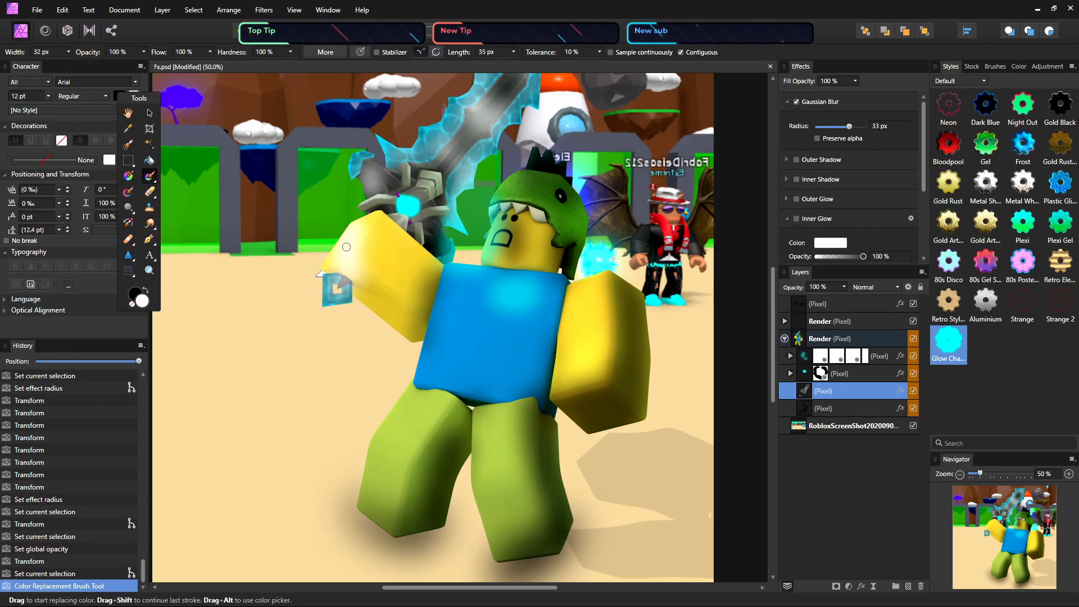
left_click_drag(355, 152, 369, 210)
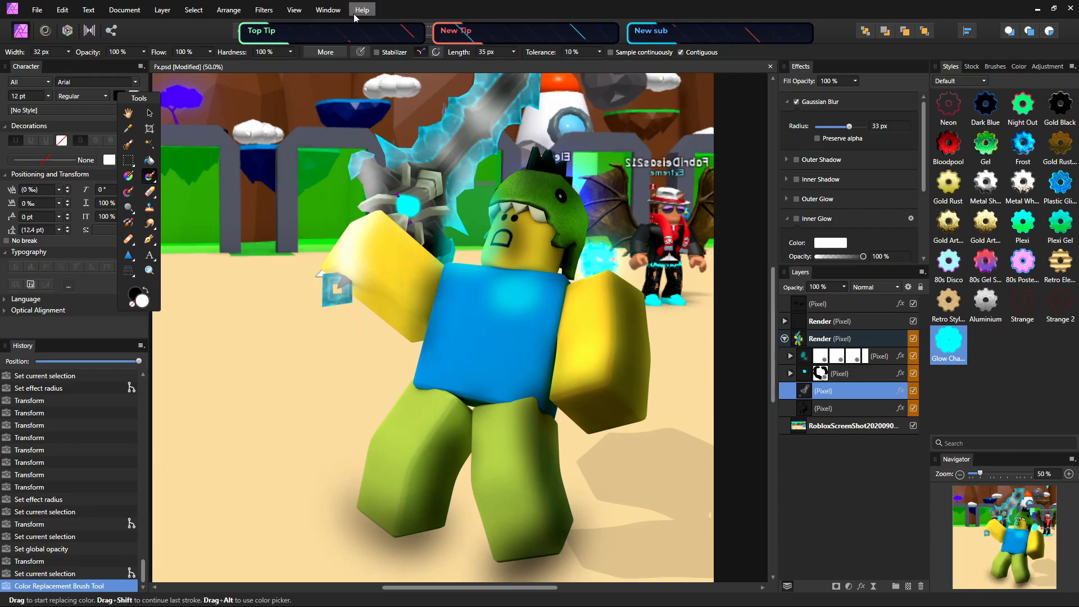
left_click(351, 241)
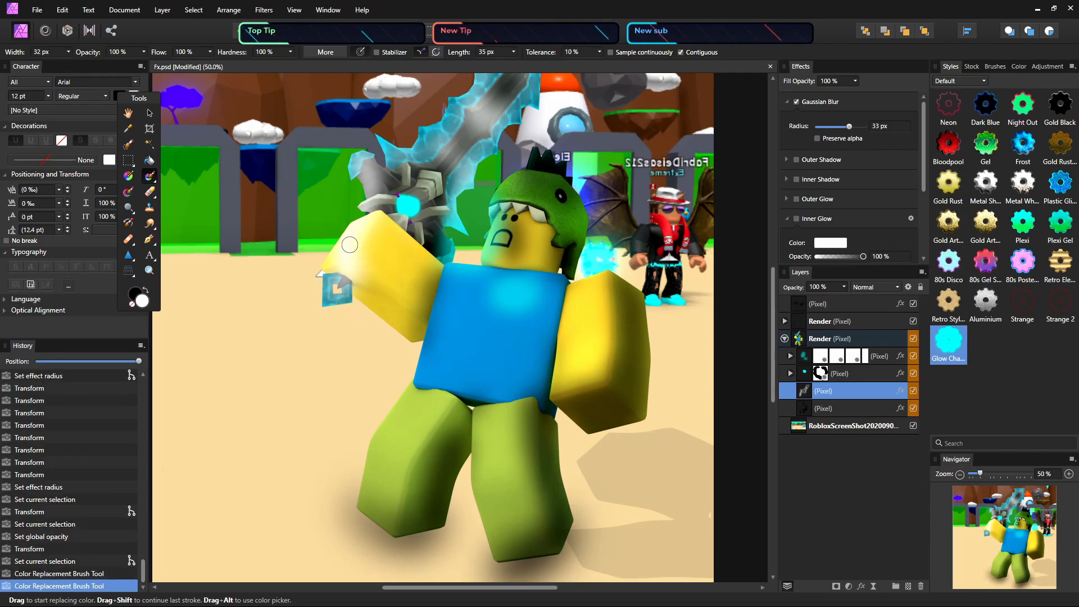
mouse_move(400, 380)
left_mouse_down()
mouse_move(380, 434)
mouse_move(375, 516)
mouse_move(364, 471)
mouse_move(367, 485)
mouse_move(352, 481)
mouse_move(365, 504)
mouse_move(370, 449)
mouse_move(407, 490)
mouse_move(403, 375)
left_mouse_up()
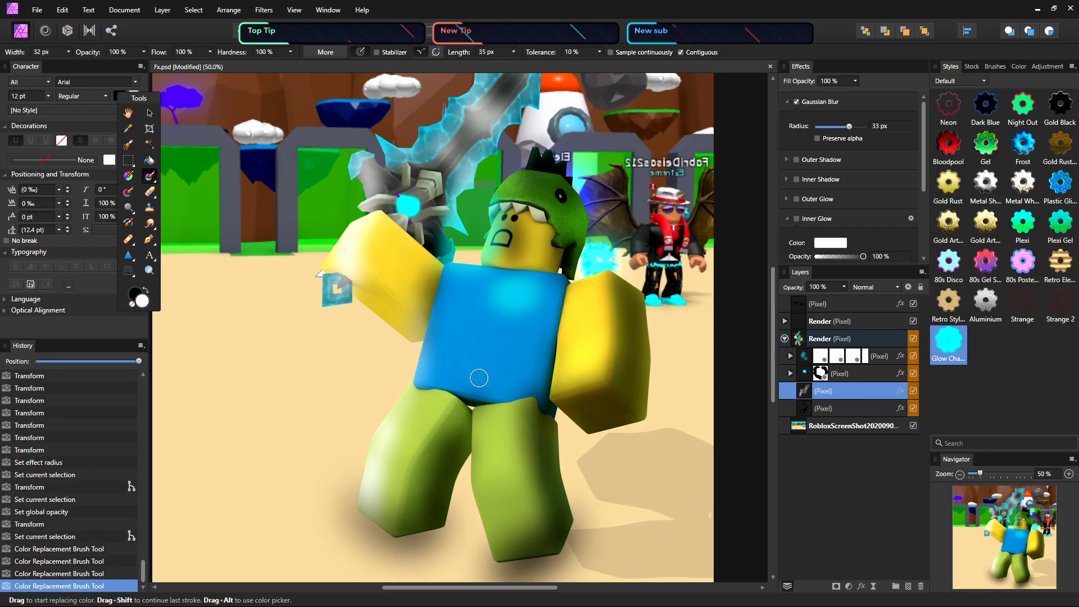
Brush white highlights onto the face under the dinosaur hat and onto the edge of the blue shirt
key("z")
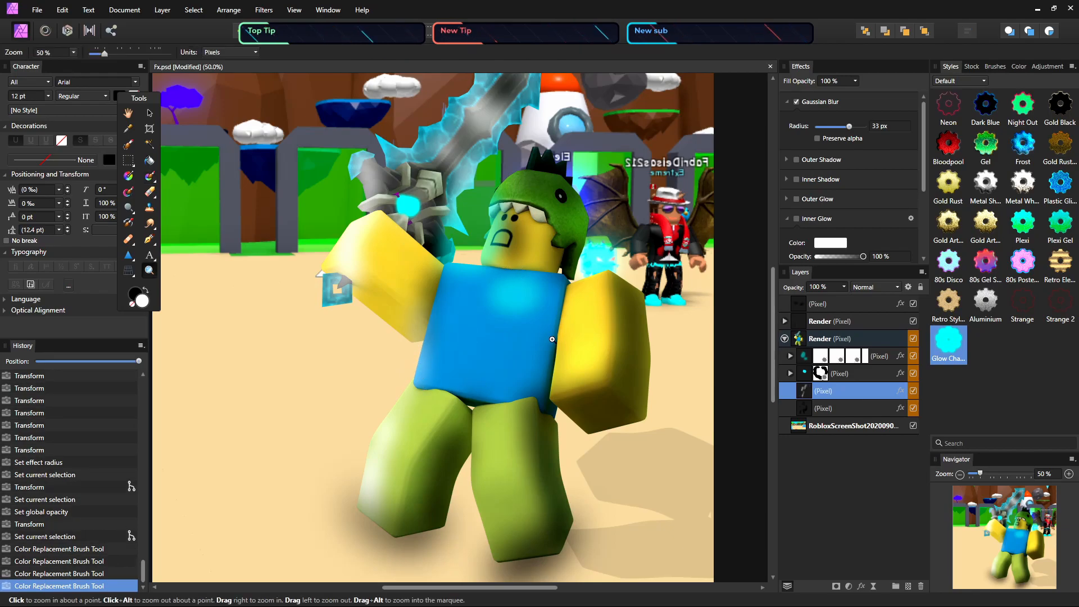
key("b")
mouse_move(538, 212)
left_mouse_down()
mouse_move(525, 240)
mouse_move(526, 219)
left_mouse_up()
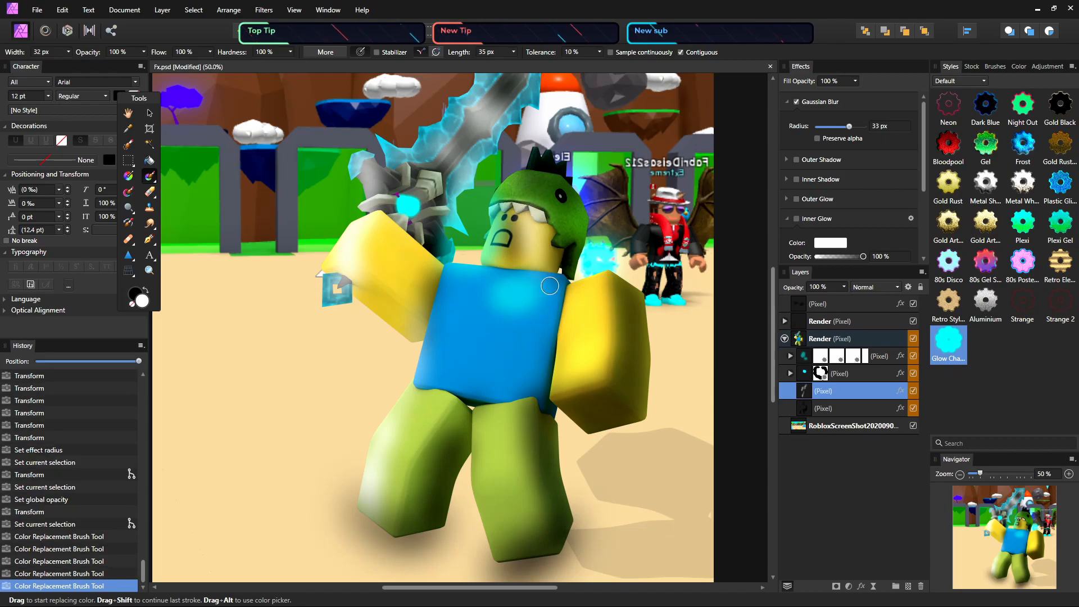
mouse_move(490, 264)
left_mouse_down()
mouse_move(461, 374)
mouse_move(450, 361)
mouse_move(447, 377)
mouse_move(444, 364)
mouse_move(431, 369)
mouse_move(446, 277)
mouse_move(451, 342)
left_mouse_up()
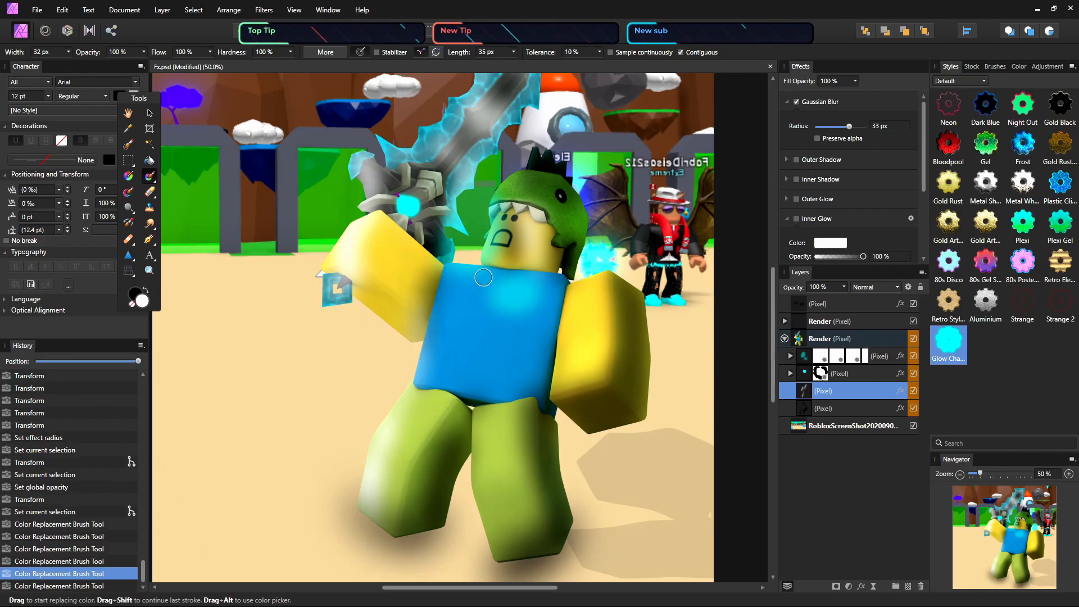
left_click_drag(521, 266, 427, 320)
Try black Color Replacement Brush shading on the lower ends of both legs, and undo both strokes
key("z")
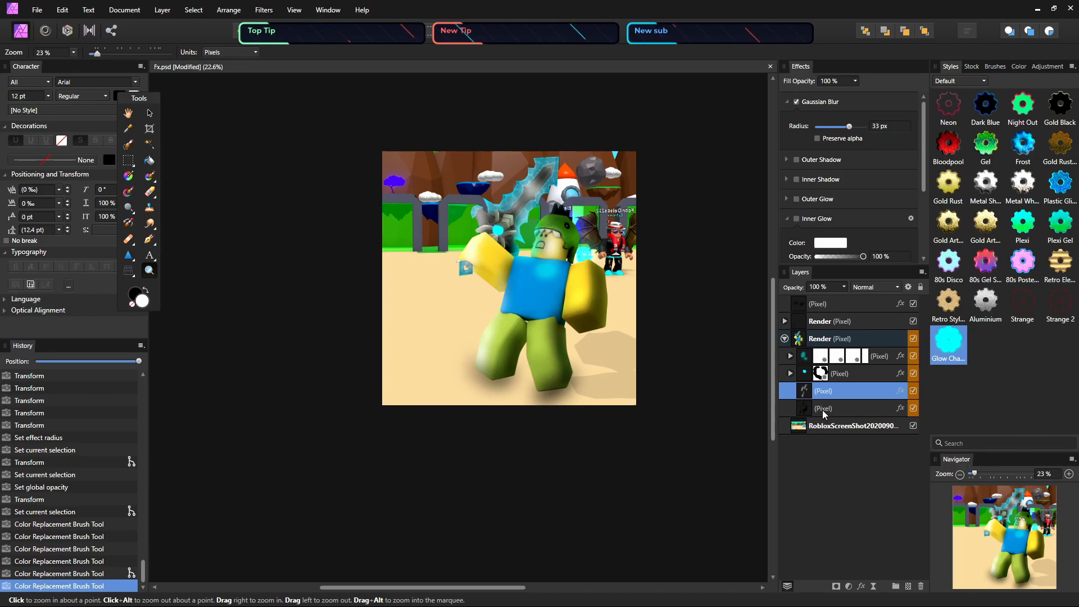
left_click(149, 299)
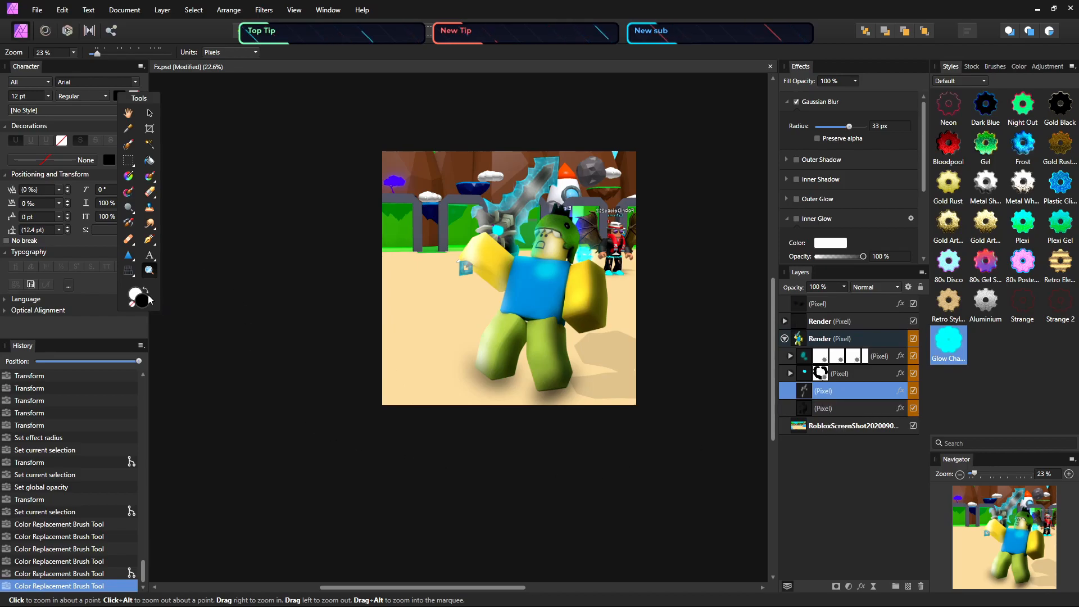
left_click_drag(544, 379, 715, 474)
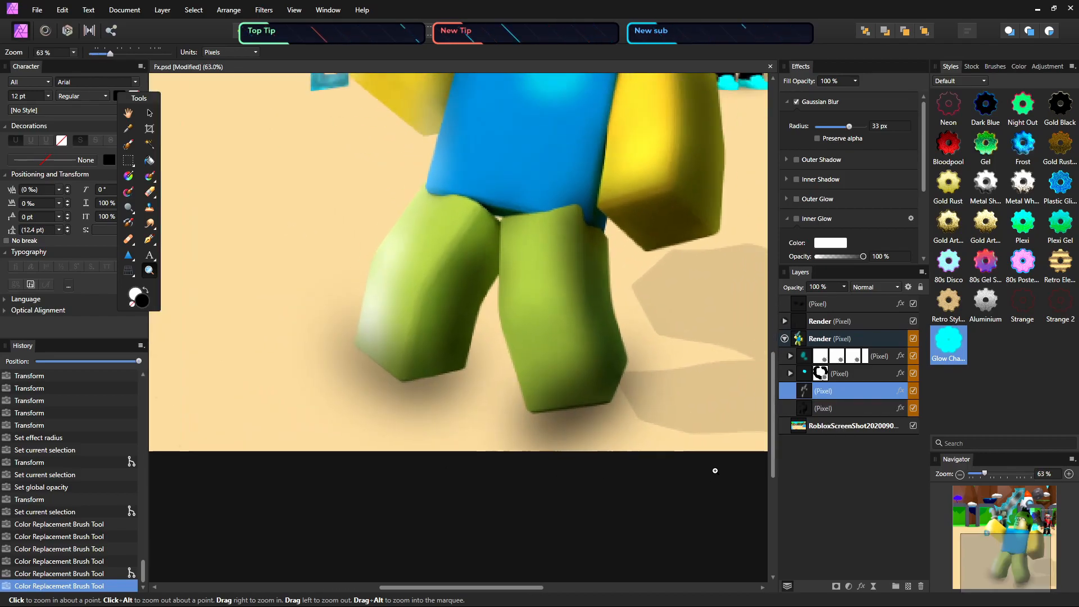
key("b")
mouse_move(579, 377)
left_mouse_down()
mouse_move(621, 371)
mouse_move(611, 394)
mouse_move(573, 394)
mouse_move(579, 402)
mouse_move(541, 410)
left_mouse_up()
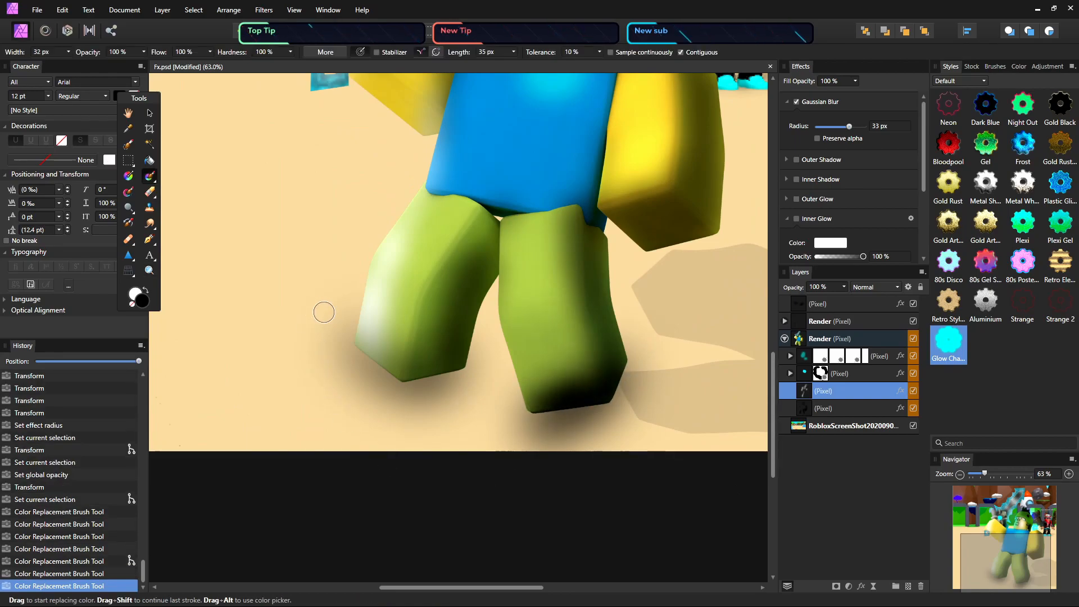
mouse_move(416, 370)
left_mouse_down()
mouse_move(419, 381)
mouse_move(460, 366)
mouse_move(402, 366)
mouse_move(372, 351)
mouse_move(435, 327)
left_mouse_up()
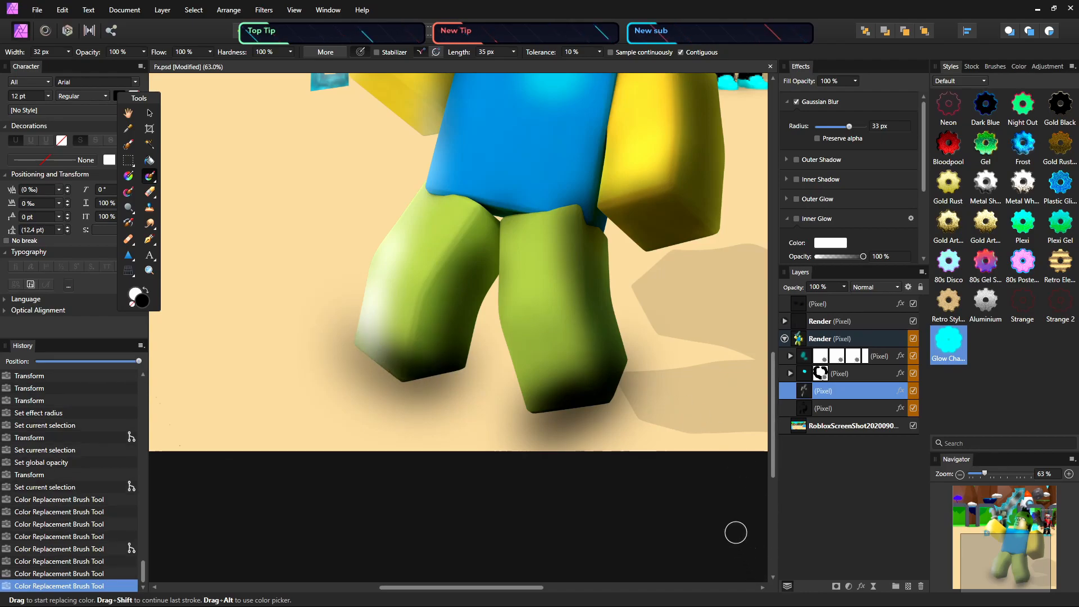
key("z")
left_click_drag(682, 393, 368, 315)
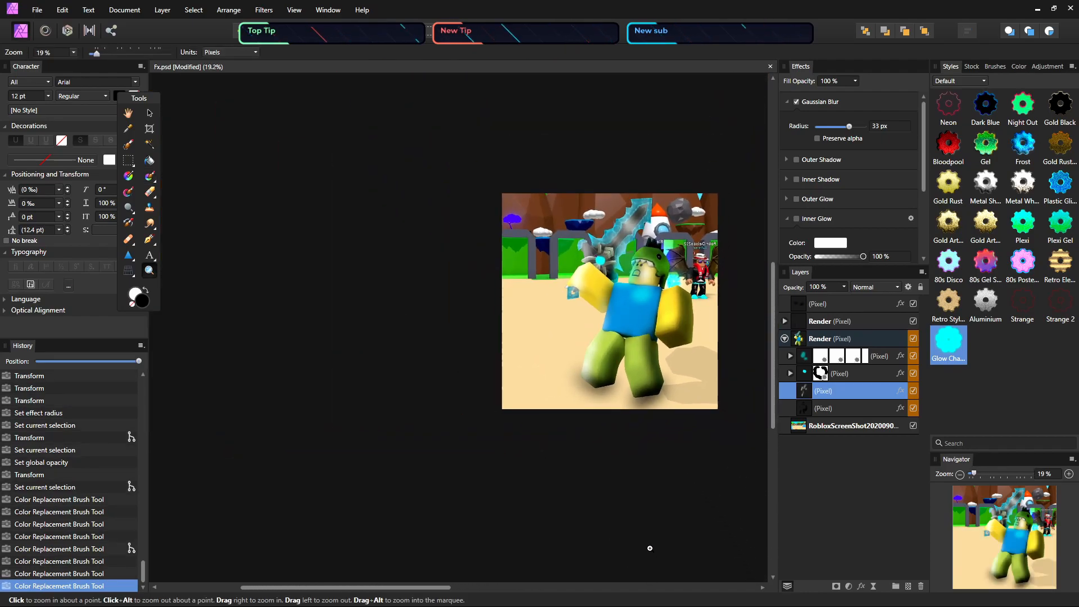
key("ctrl+z")
key("ctrl+z")
Shade the lower tip of the white-highlighted leg with black Color Replacement Brush strokes
mouse_move(642, 475)
left_mouse_down()
mouse_move(660, 437)
mouse_move(859, 525)
left_mouse_up()
mouse_move(513, 304)
left_mouse_down()
mouse_move(635, 461)
mouse_move(592, 450)
mouse_move(579, 423)
left_mouse_up()
left_click_drag(509, 382, 555, 414)
key("b")
left_click_drag(489, 438, 496, 442)
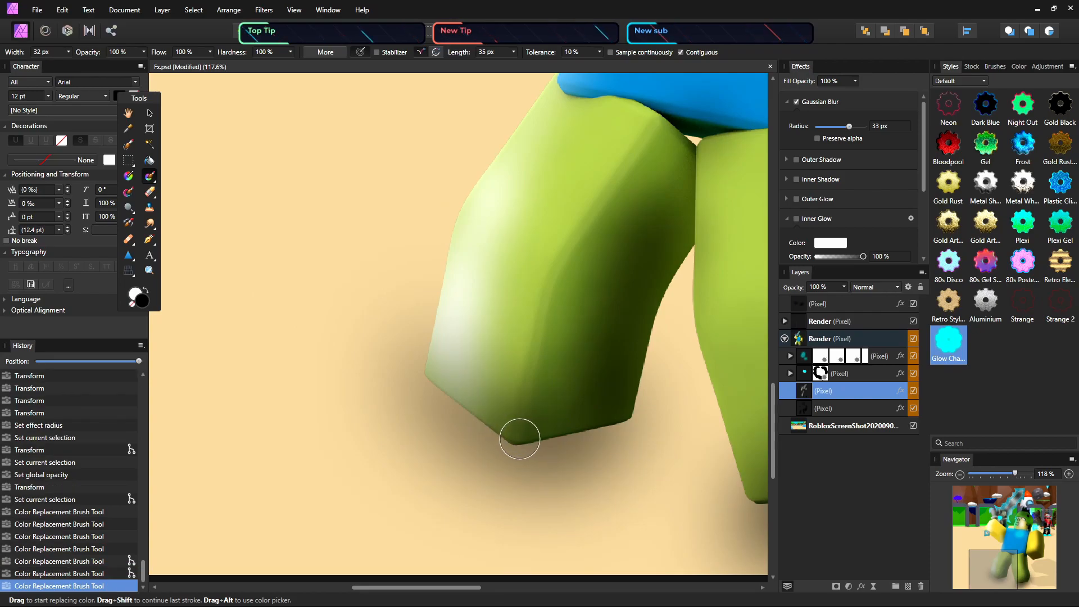
mouse_move(511, 421)
left_mouse_down()
mouse_move(480, 410)
mouse_move(506, 441)
left_mouse_up()
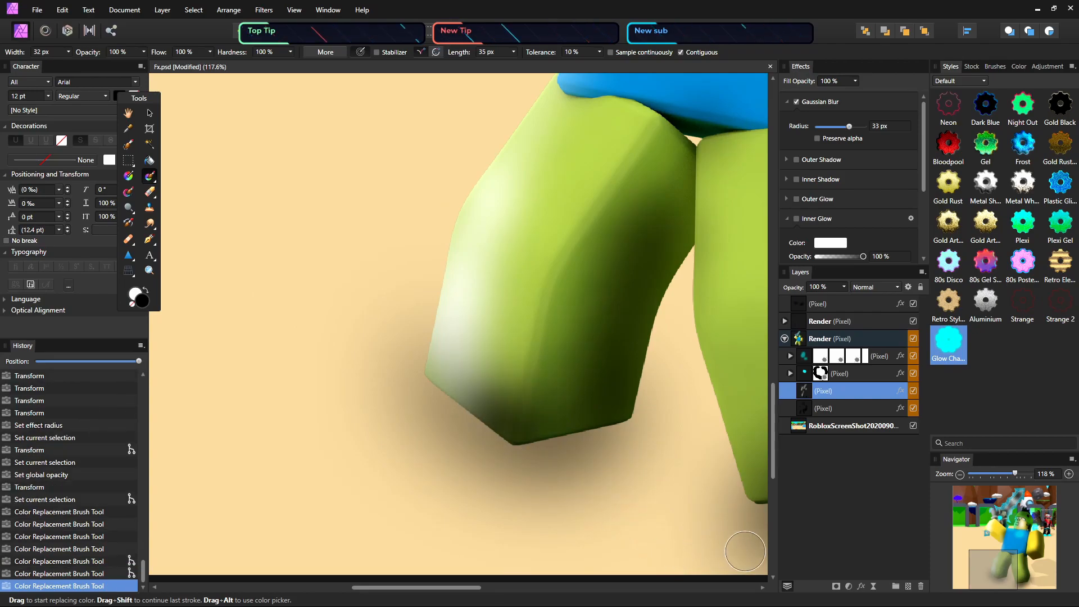
Darken the base of the other leg with black brush shading, undoing a trial stroke
left_click_drag(425, 587, 496, 592)
mouse_move(581, 458)
left_mouse_down()
mouse_move(589, 492)
mouse_move(586, 543)
mouse_move(560, 484)
mouse_move(571, 479)
mouse_move(504, 501)
mouse_move(585, 511)
mouse_move(649, 494)
mouse_move(595, 479)
mouse_move(577, 494)
mouse_move(623, 495)
mouse_move(538, 507)
mouse_move(578, 479)
mouse_move(528, 502)
mouse_move(524, 528)
mouse_move(622, 517)
mouse_move(606, 502)
left_mouse_up()
key("ctrl+z")
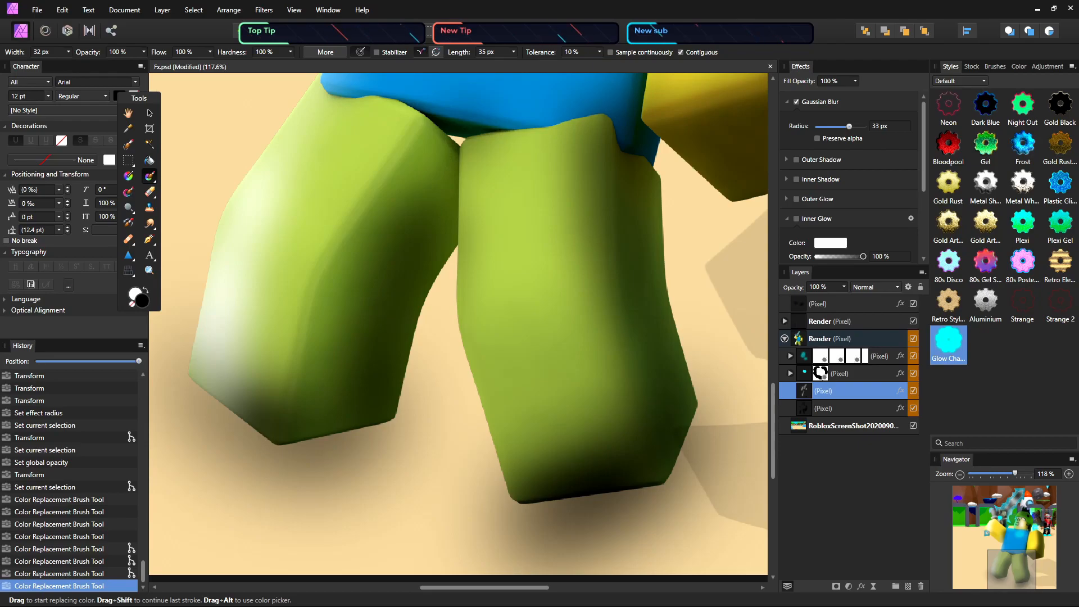
key("z")
left_click_drag(411, 376, 112, 488)
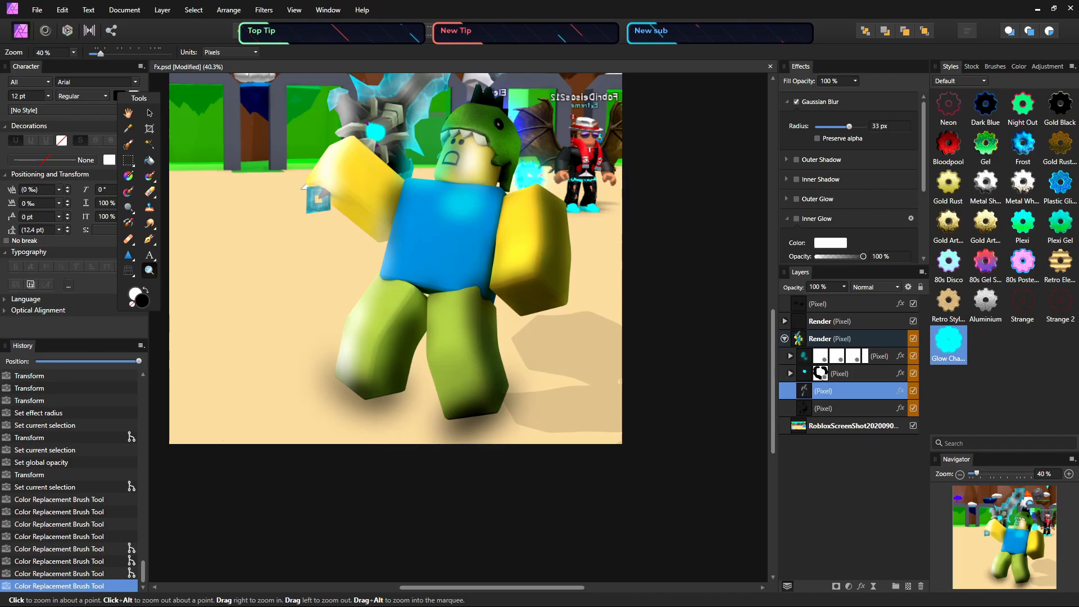
key("alt+Tab")
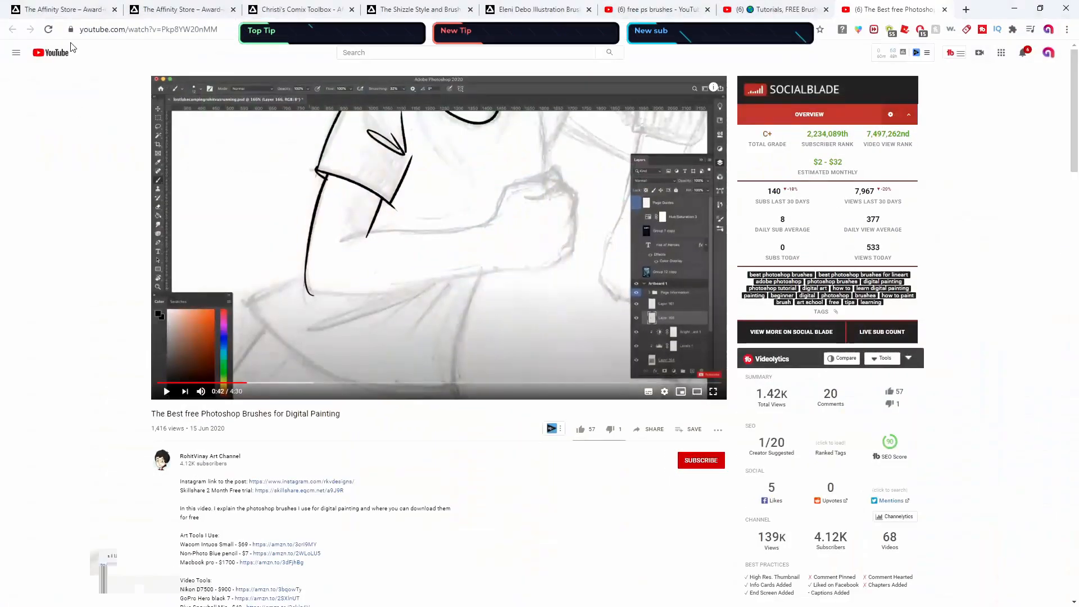
left_click(967, 12)
type("autodesk")
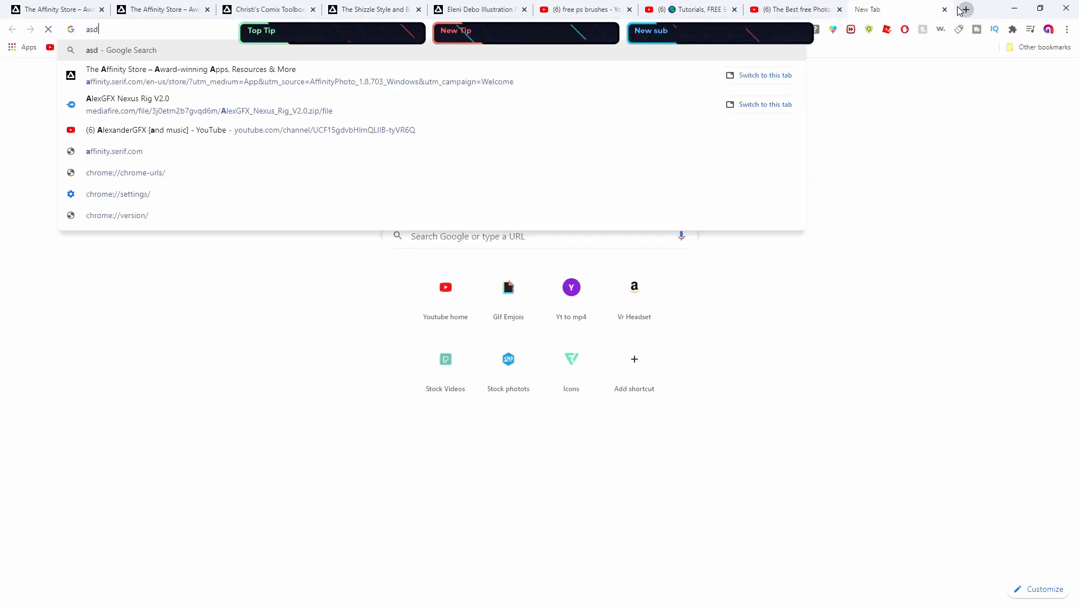
left_click(1015, 8)
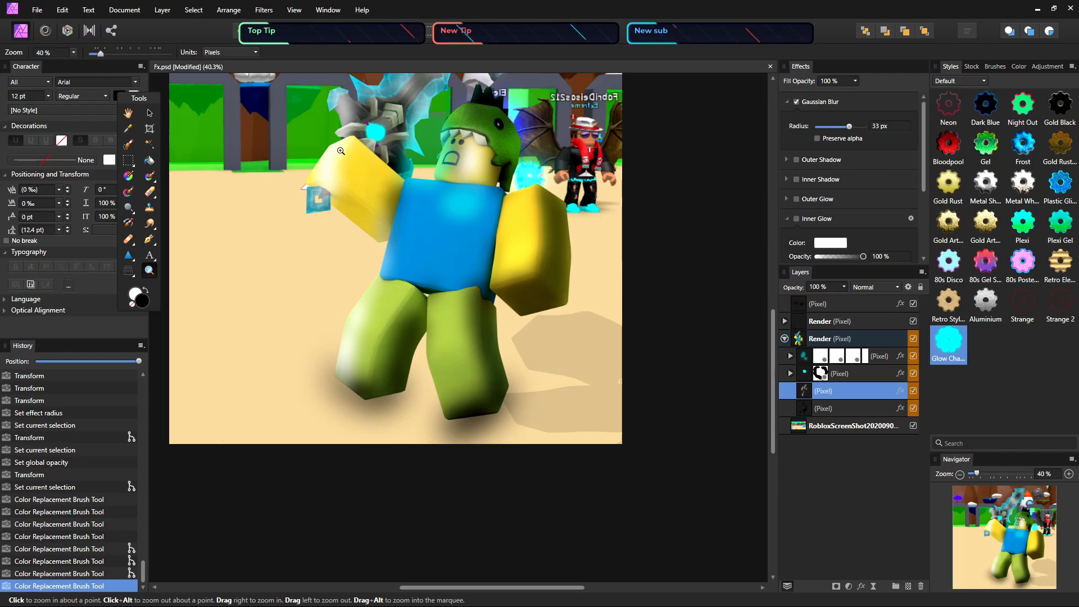
Examine the highlights, shading and cyan glow across the whole composite
left_click(128, 117)
left_click_drag(499, 277, 479, 334)
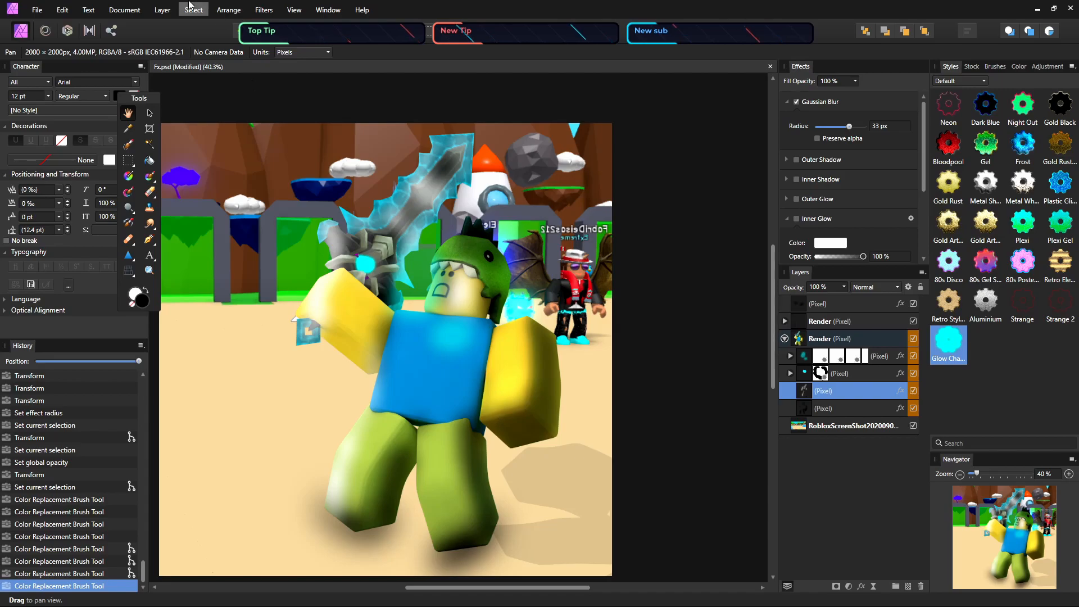
key("v")
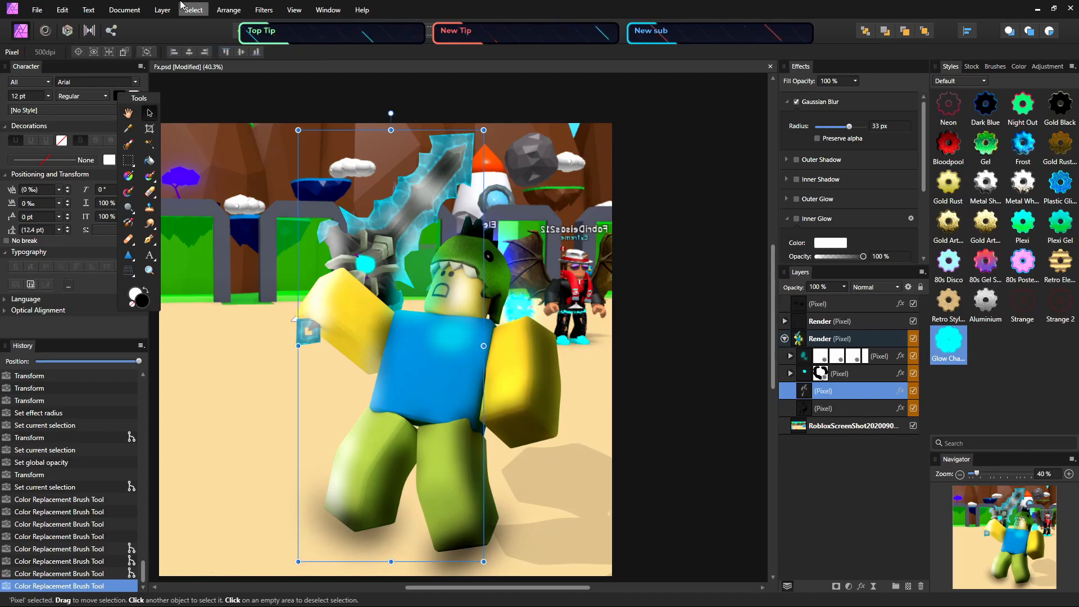
key("h")
left_click_drag(495, 256, 546, 252)
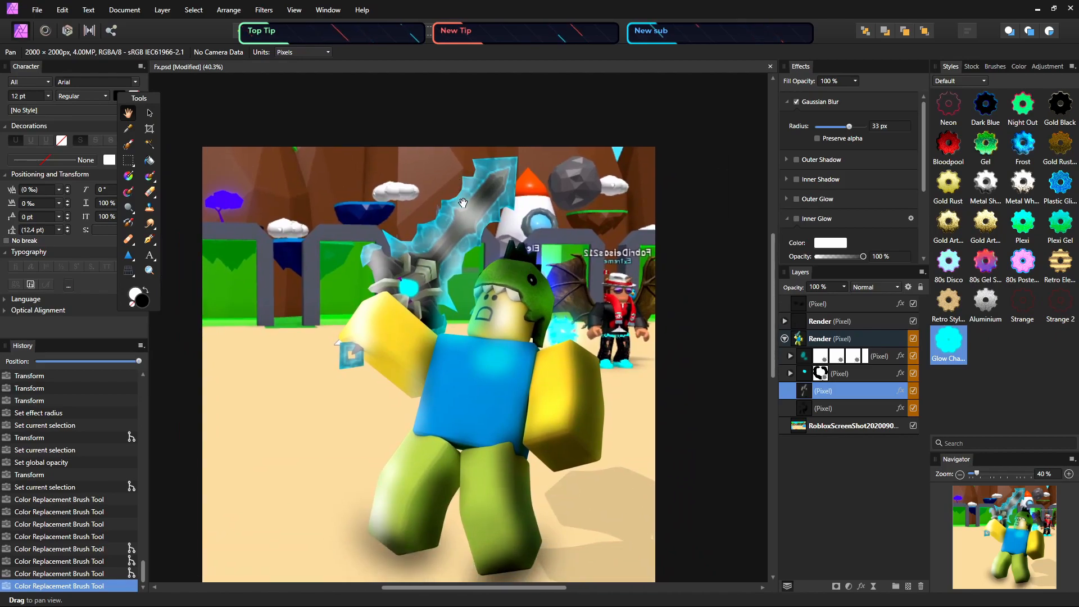
key("z")
key("h")
left_click_drag(641, 331, 613, 257)
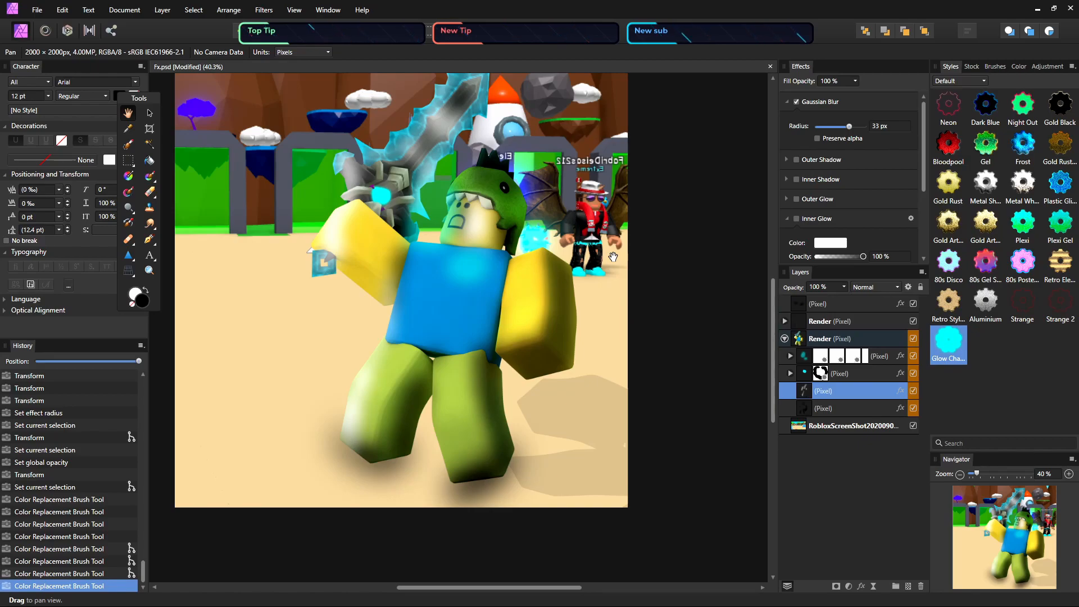
key("z")
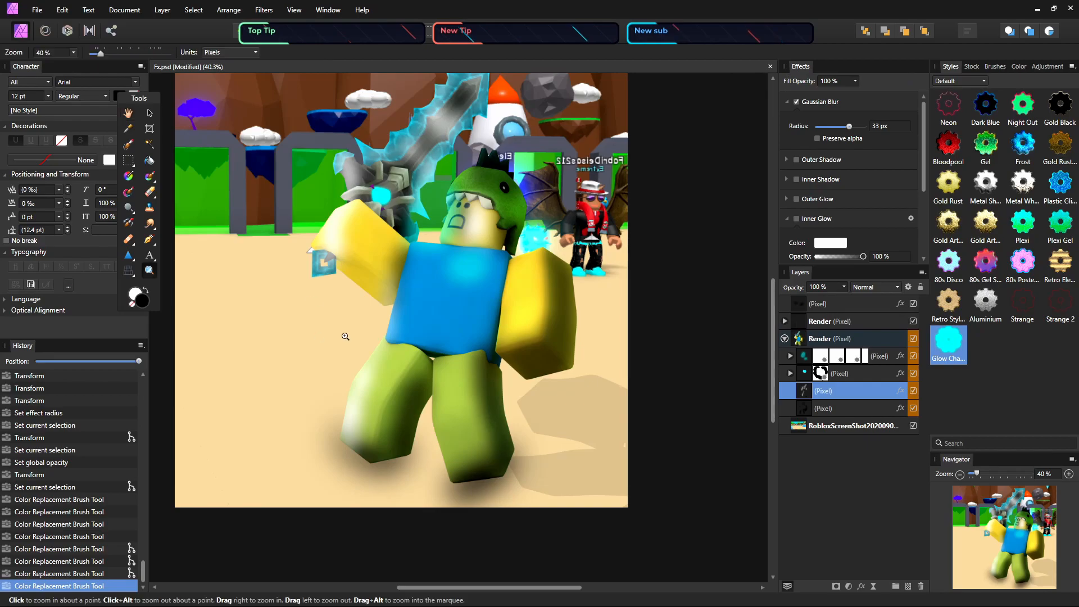
key("h")
left_click_drag(360, 275, 450, 405)
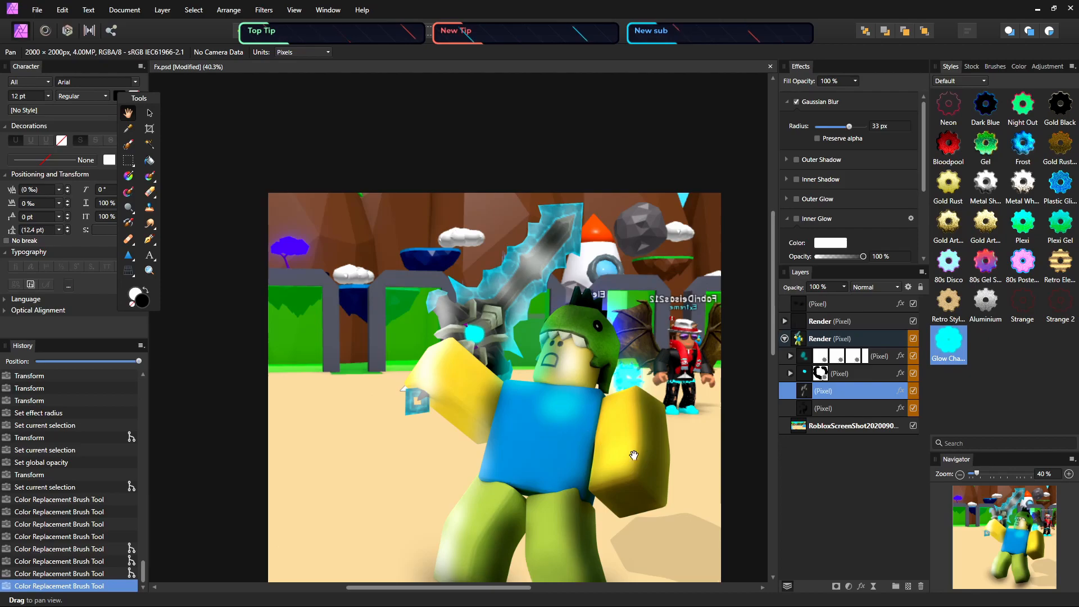
View the Inner Glow colour and expand the Outer Glow settings of the blurred highlight layer, leaving both effects off
left_click(37, 9)
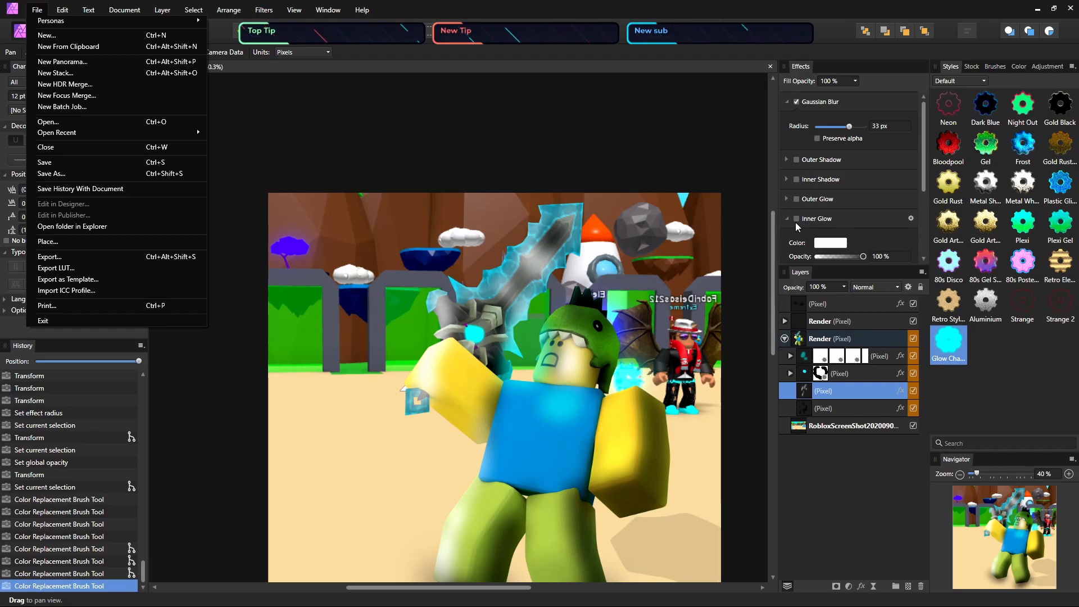
left_click(821, 243)
left_click(821, 244)
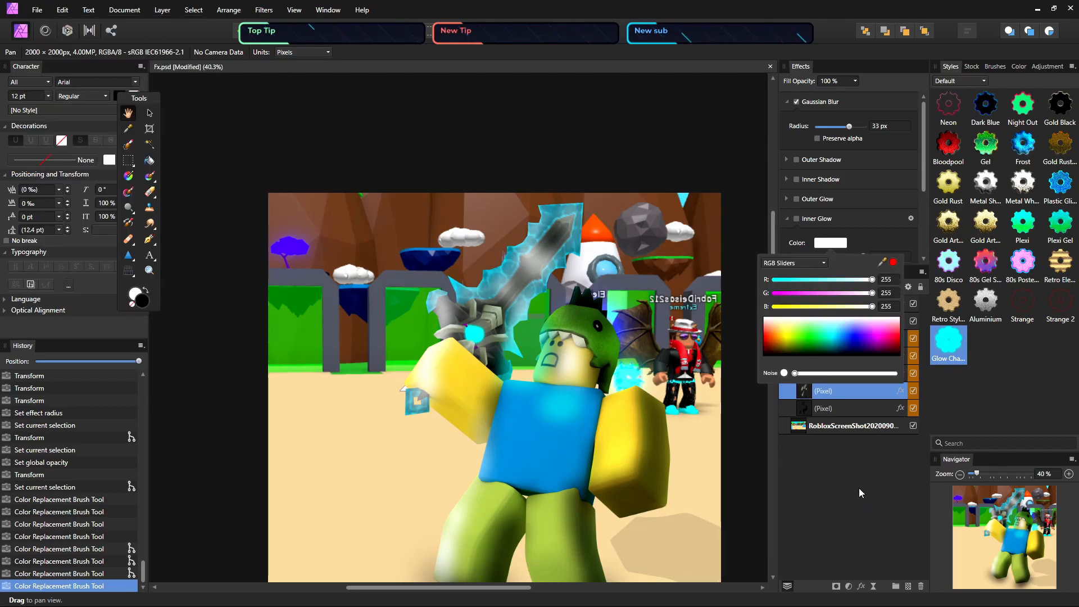
left_click(825, 471)
scroll(855, 256, "down", 2)
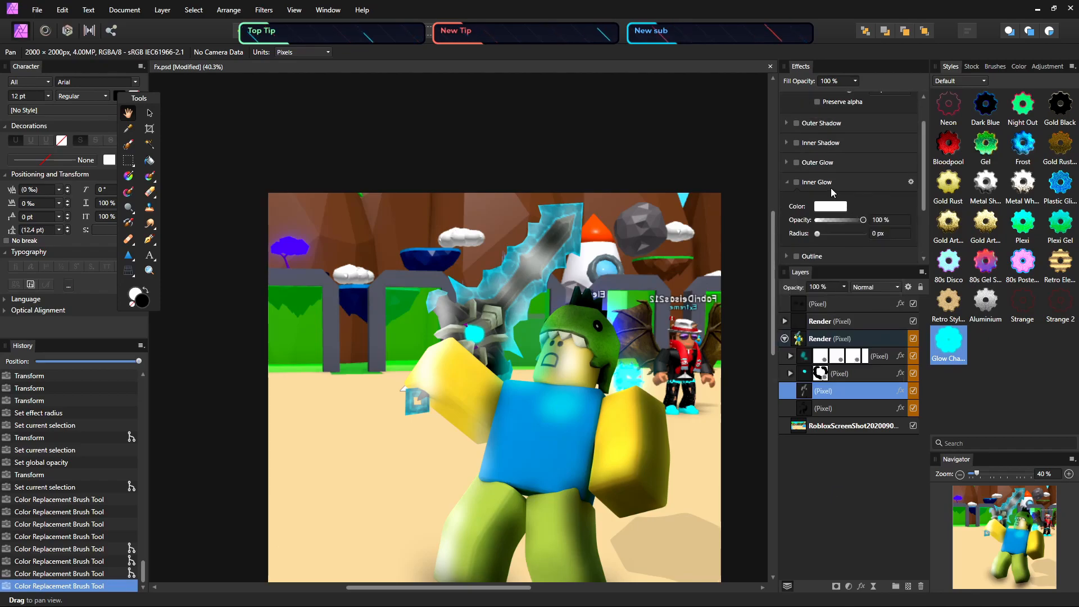
left_click(785, 163)
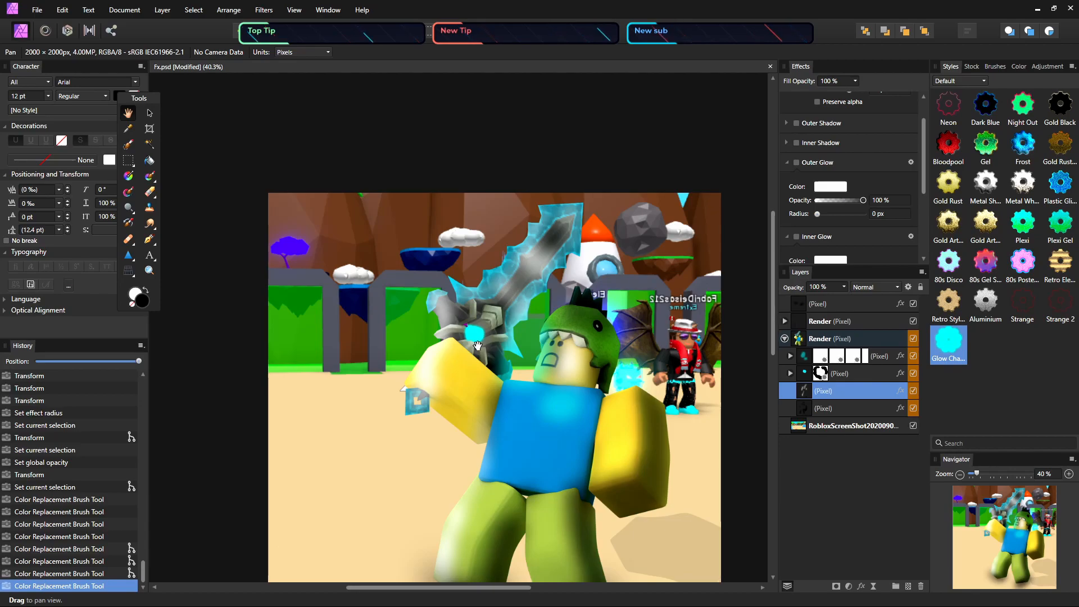
Collapse the nested layers of the lower Render layer directly above the game screenshot
key("z")
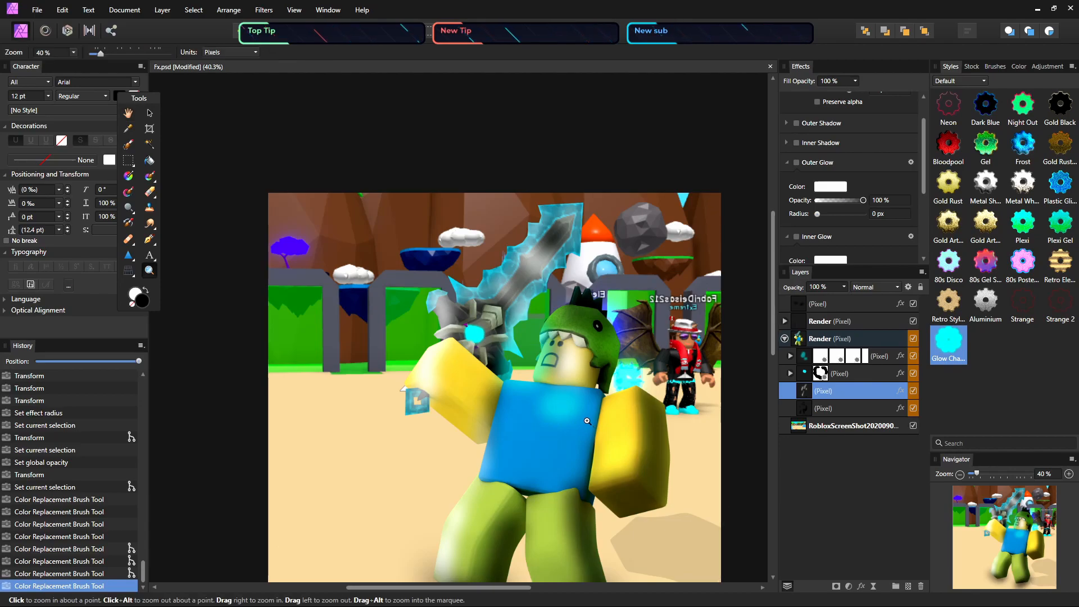
key("h")
left_click_drag(595, 400, 596, 296)
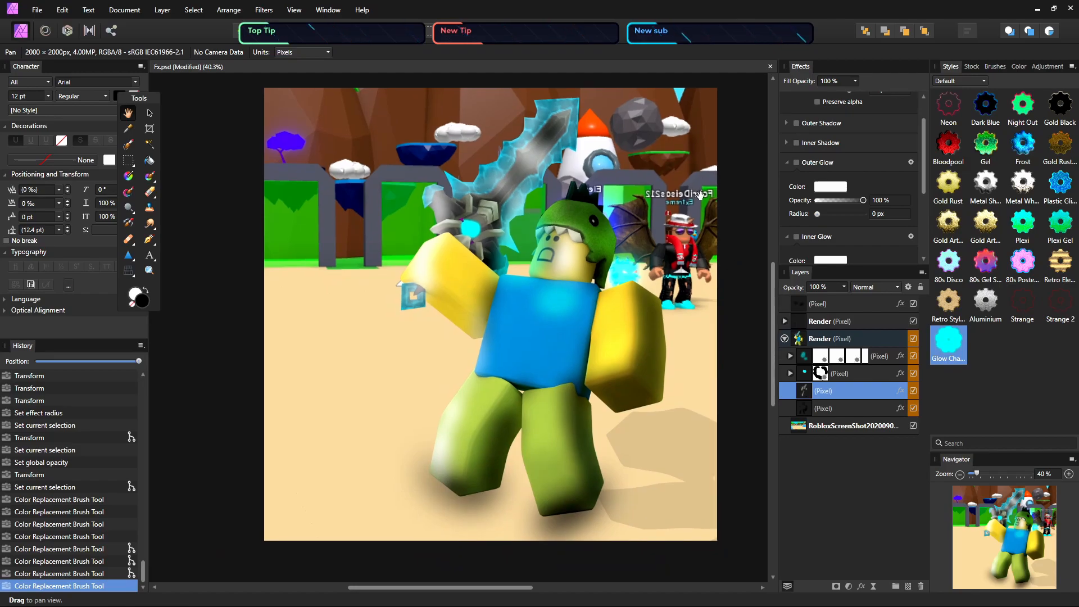
left_click(35, 3)
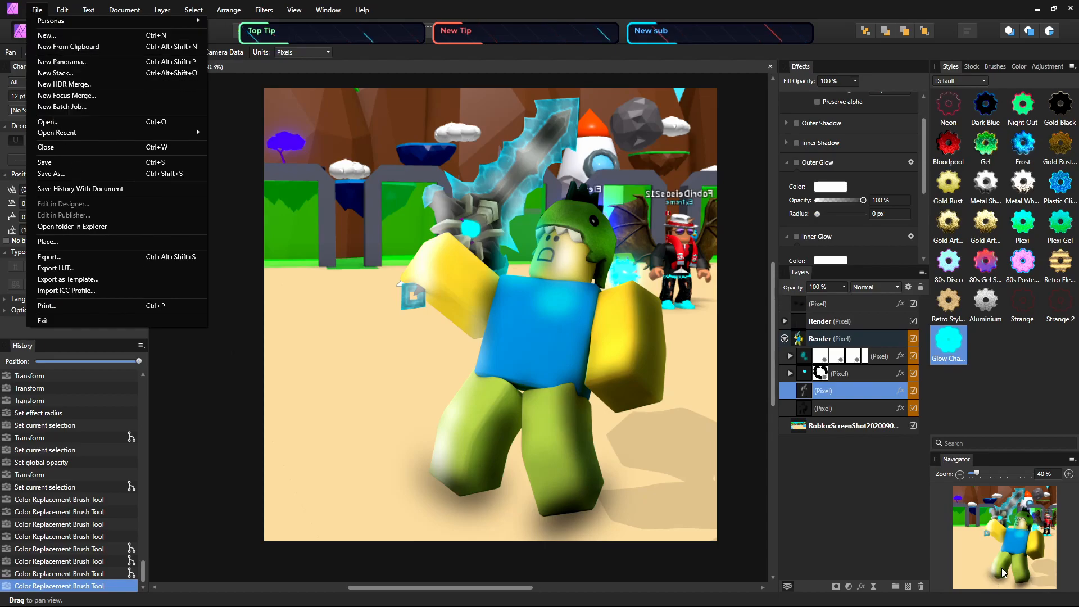
key("Escape")
left_click(784, 338)
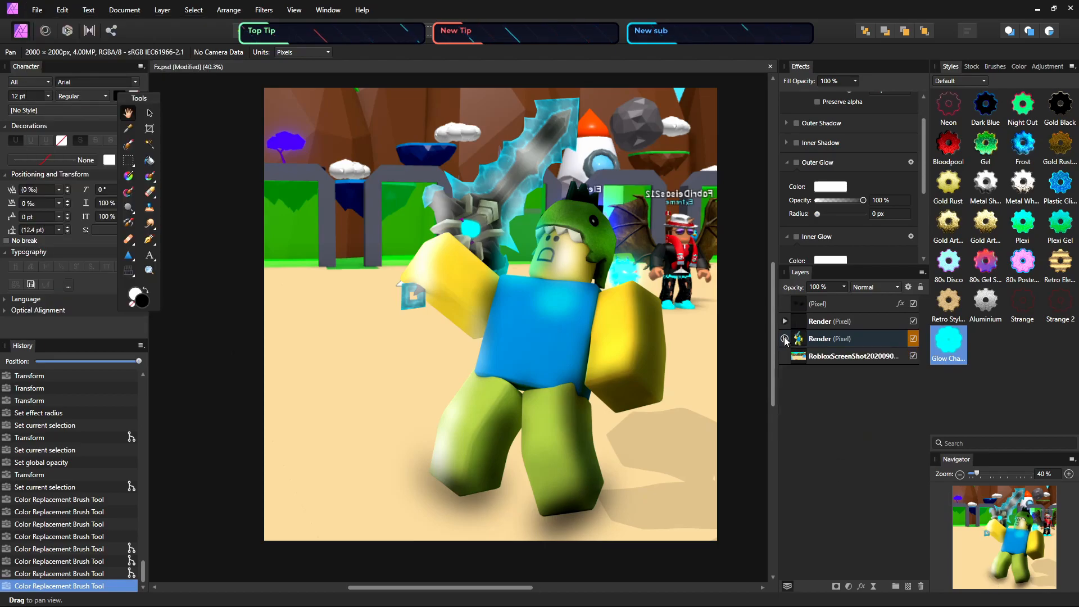